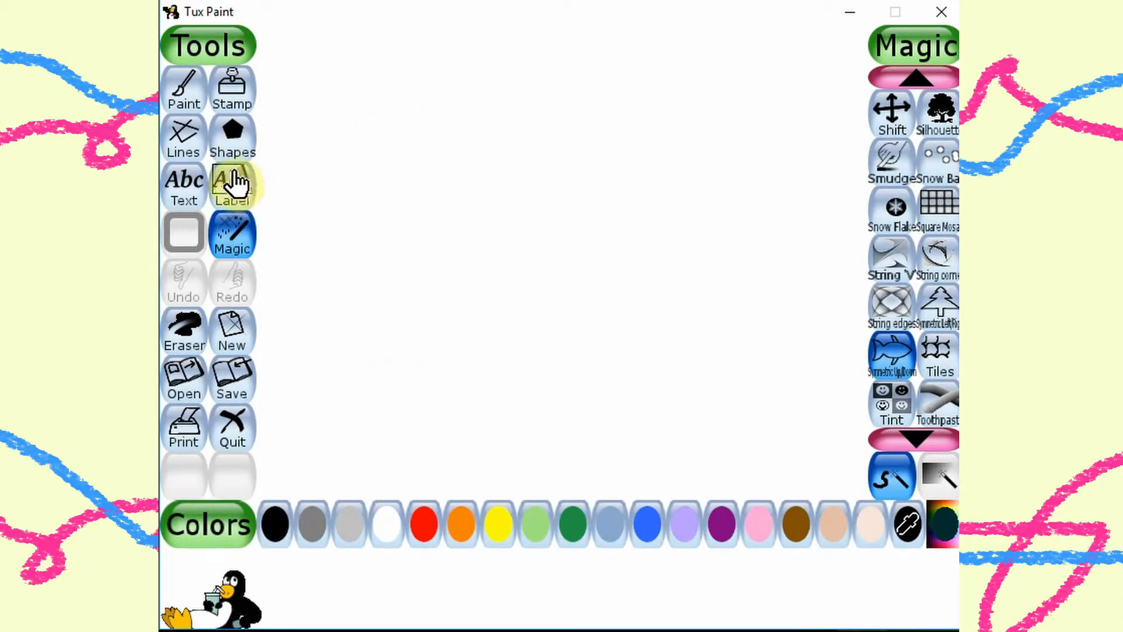
- Handwrite "Welcome!" in blue across two lines of the canvas with the smallest round paint brush
left_click(183, 100)
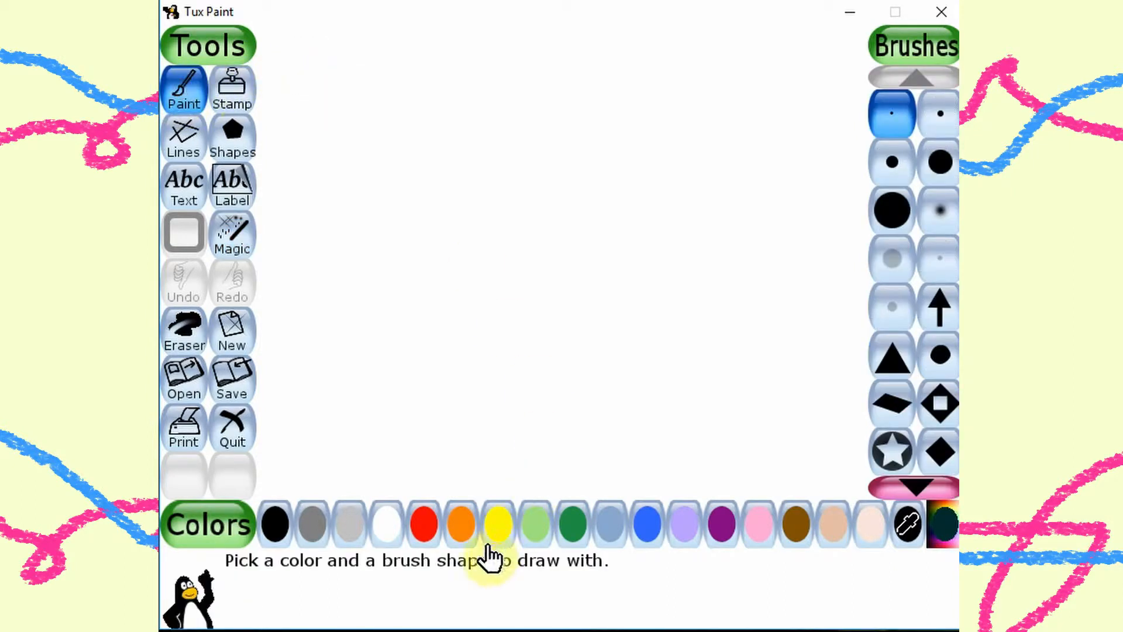
left_click(645, 527)
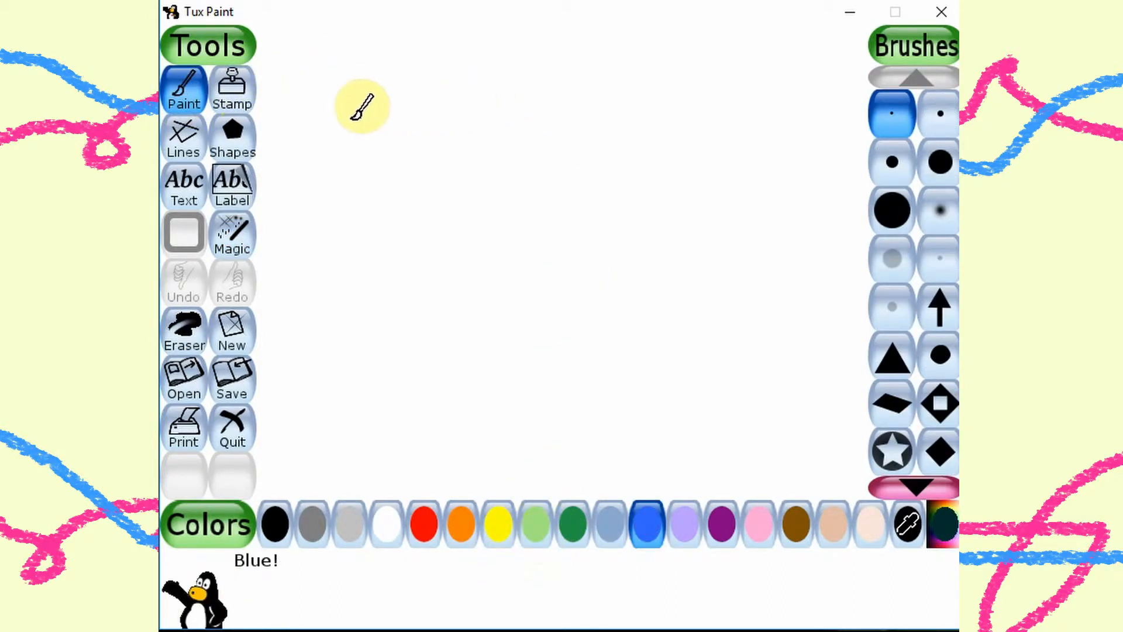
mouse_move(322, 119)
left_mouse_down()
mouse_move(348, 205)
mouse_move(390, 219)
mouse_move(448, 178)
mouse_move(449, 125)
left_mouse_up()
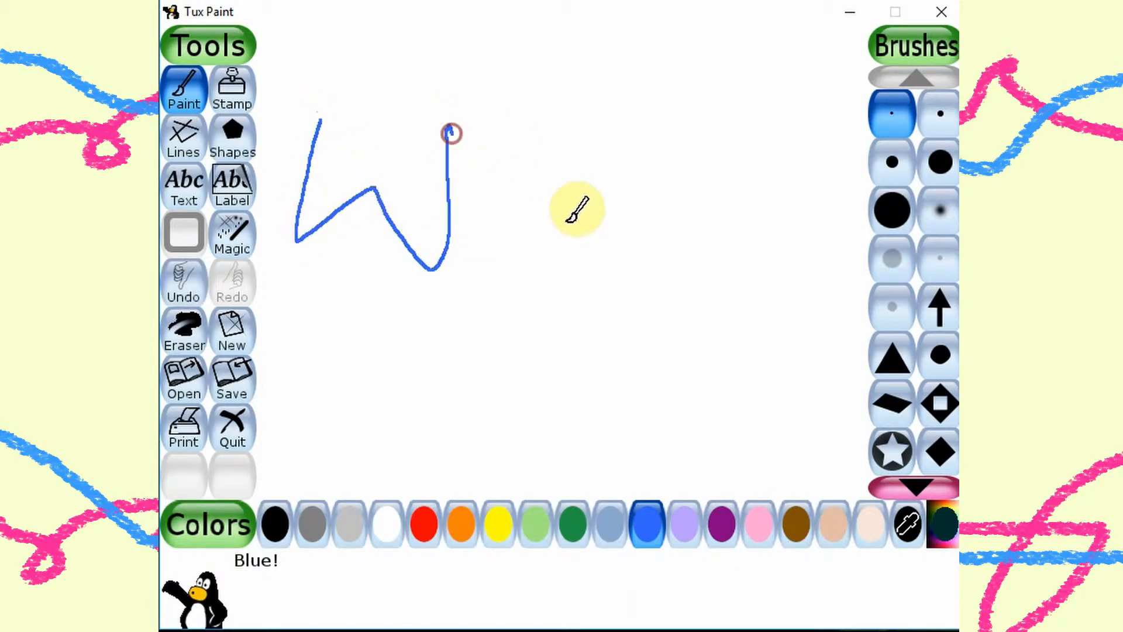
mouse_move(478, 205)
left_mouse_down()
mouse_move(564, 204)
mouse_move(527, 160)
mouse_move(482, 209)
mouse_move(476, 267)
mouse_move(562, 267)
left_mouse_up()
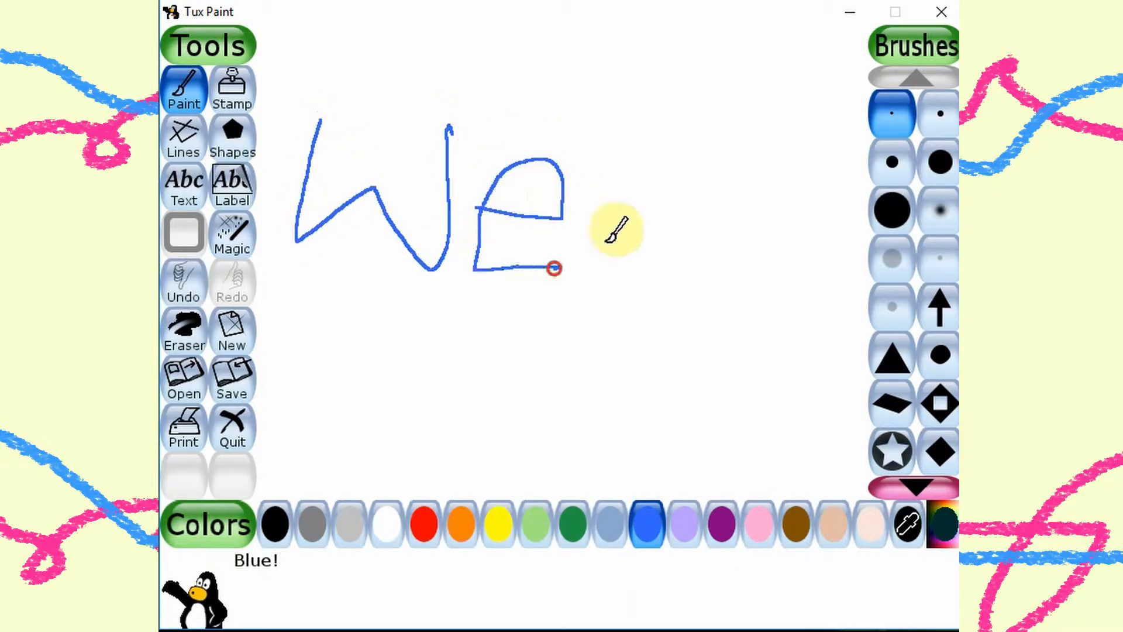
left_click_drag(612, 108, 595, 287)
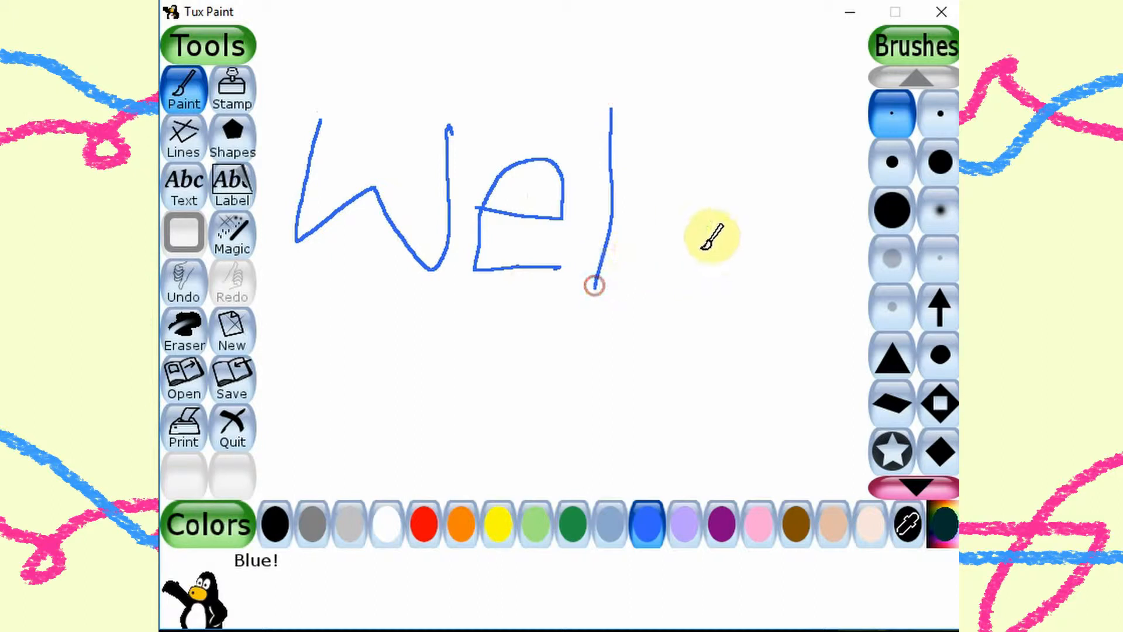
mouse_move(683, 199)
left_mouse_down()
mouse_move(646, 272)
mouse_move(723, 269)
left_mouse_up()
mouse_move(801, 199)
left_mouse_down()
mouse_move(745, 193)
mouse_move(728, 222)
mouse_move(744, 265)
mouse_move(813, 230)
left_mouse_up()
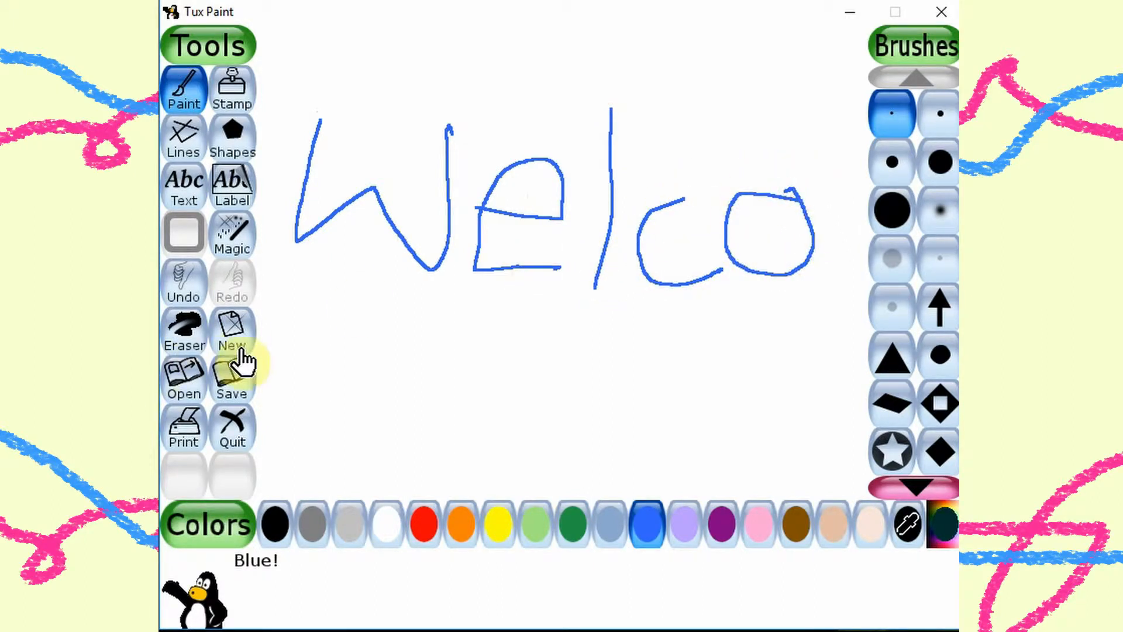
mouse_move(295, 343)
left_mouse_down()
mouse_move(312, 407)
mouse_move(332, 352)
mouse_move(361, 331)
mouse_move(377, 421)
mouse_move(421, 336)
mouse_move(446, 358)
mouse_move(471, 436)
left_mouse_up()
mouse_move(503, 387)
left_mouse_down()
mouse_move(586, 377)
mouse_move(534, 351)
mouse_move(518, 411)
mouse_move(562, 438)
mouse_move(616, 423)
left_mouse_up()
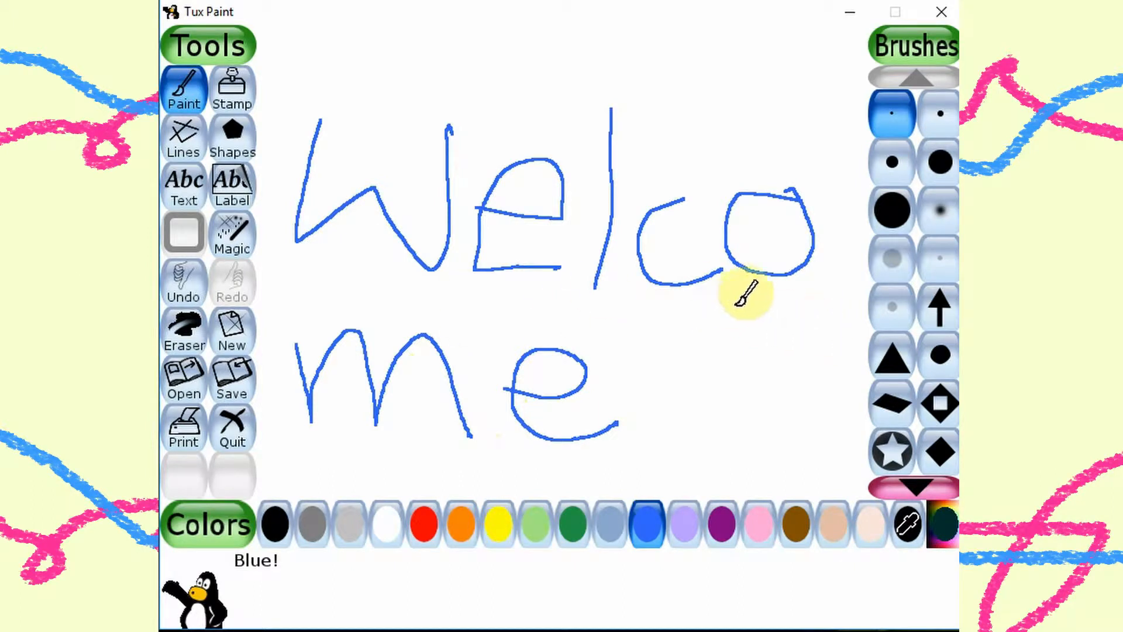
left_click_drag(735, 304, 680, 417)
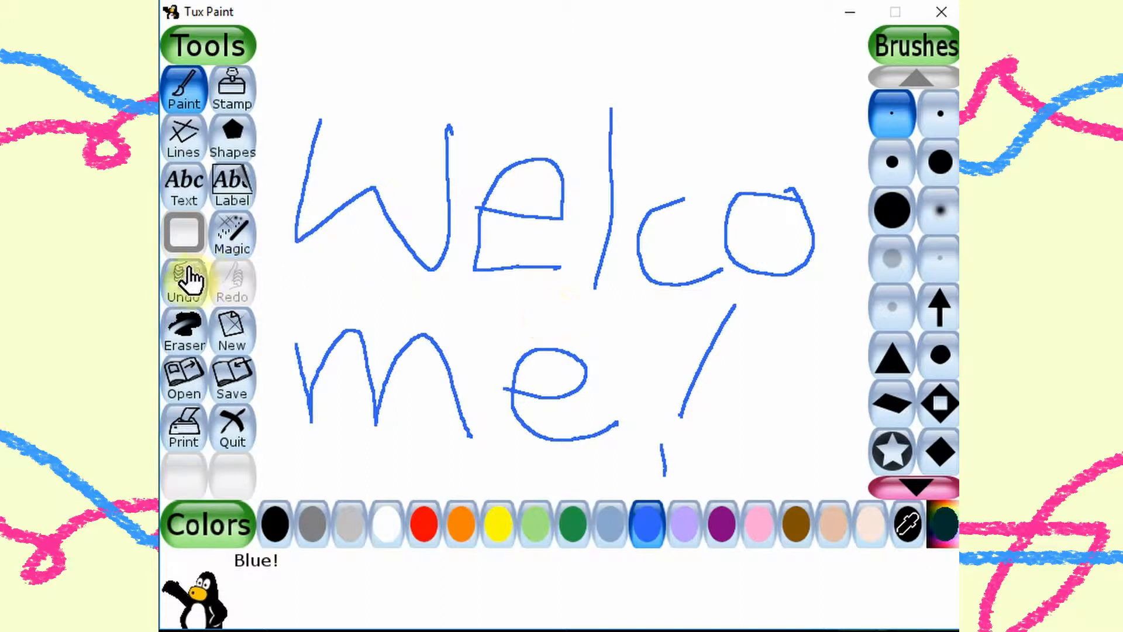
- Erase all the handwritten lettering from the canvas with the large square eraser
left_click(184, 330)
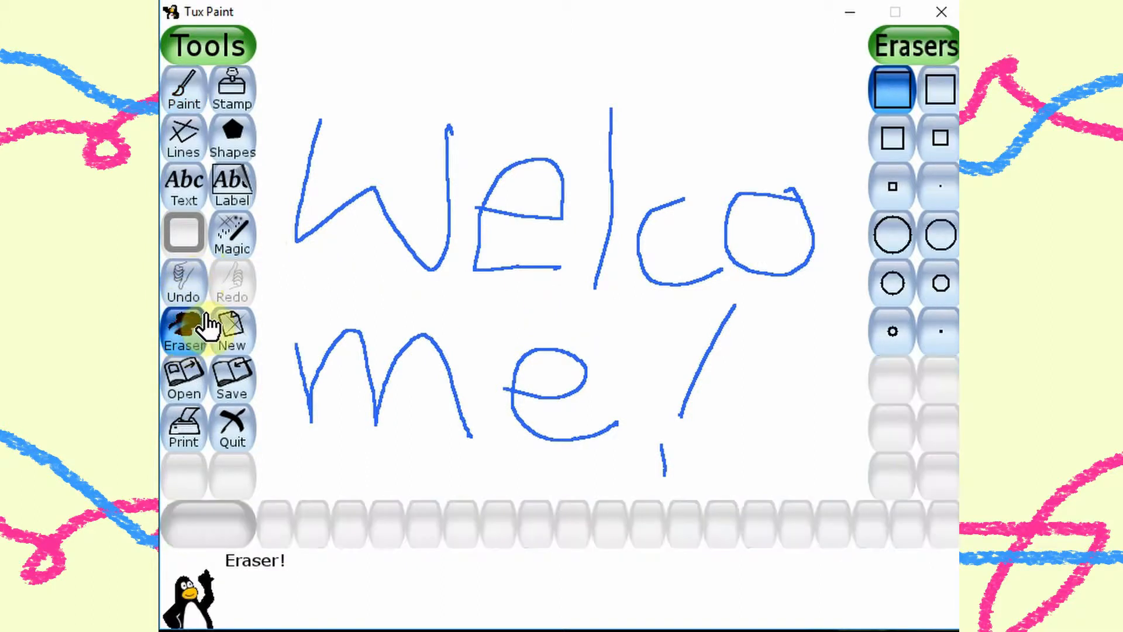
mouse_move(369, 168)
left_mouse_down()
mouse_move(376, 105)
mouse_move(304, 283)
mouse_move(321, 351)
mouse_move(707, 90)
mouse_move(496, 408)
mouse_move(726, 322)
mouse_move(812, 266)
left_mouse_up()
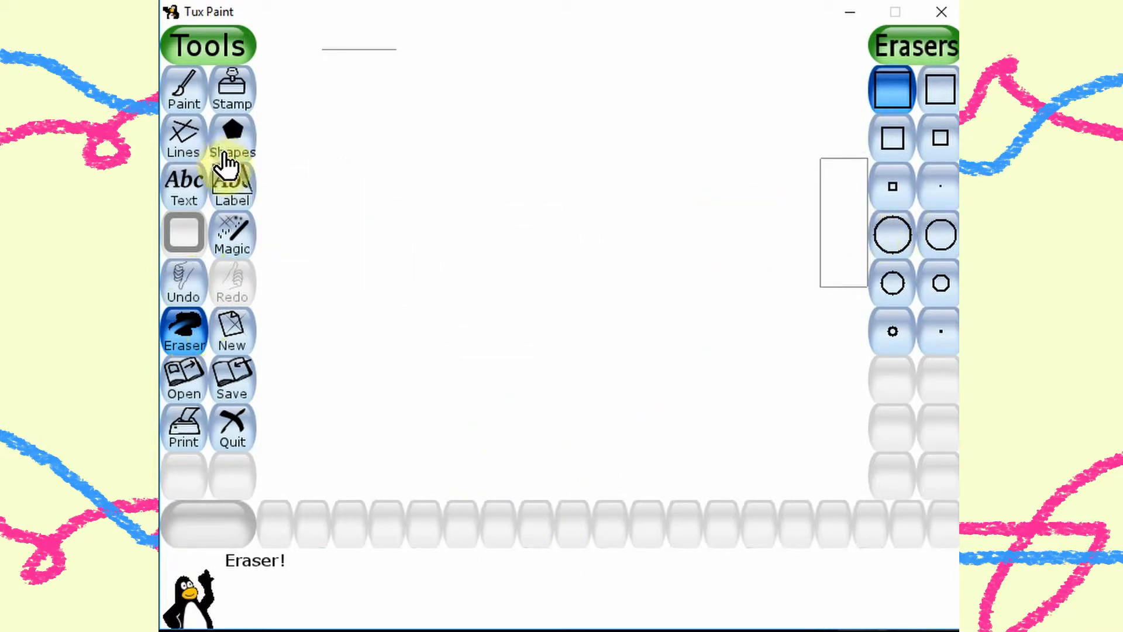
- Fill the whole blank canvas with dark blue using the Fill magic effect
left_click(234, 247)
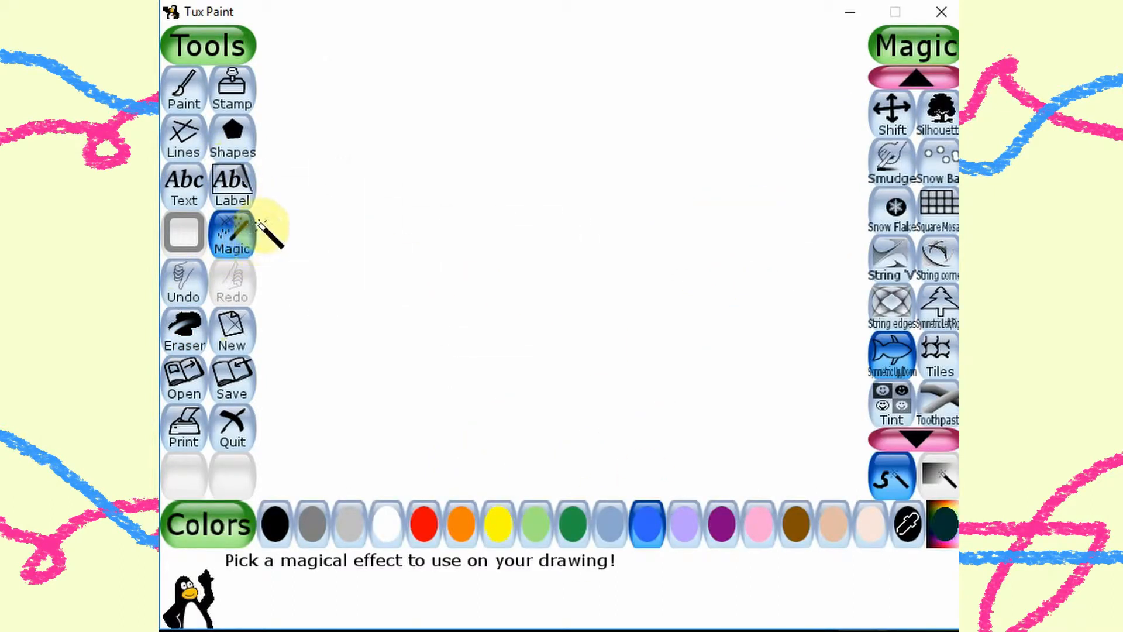
left_click(914, 77)
left_click(914, 77)
left_click(914, 77)
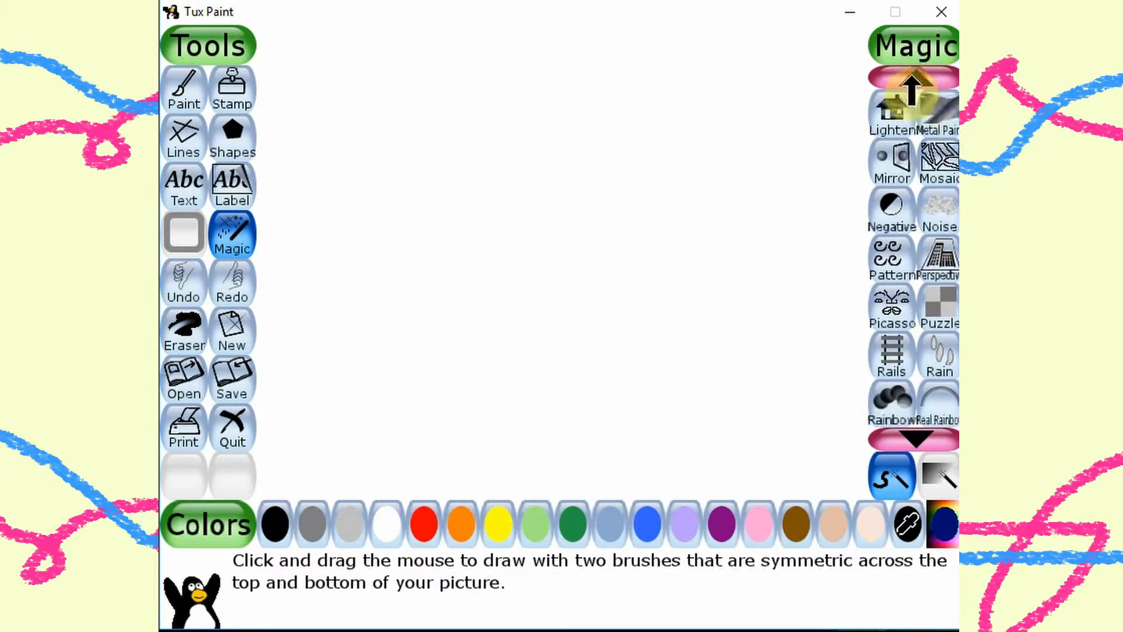
left_click(913, 79)
left_click(912, 77)
left_click(912, 77)
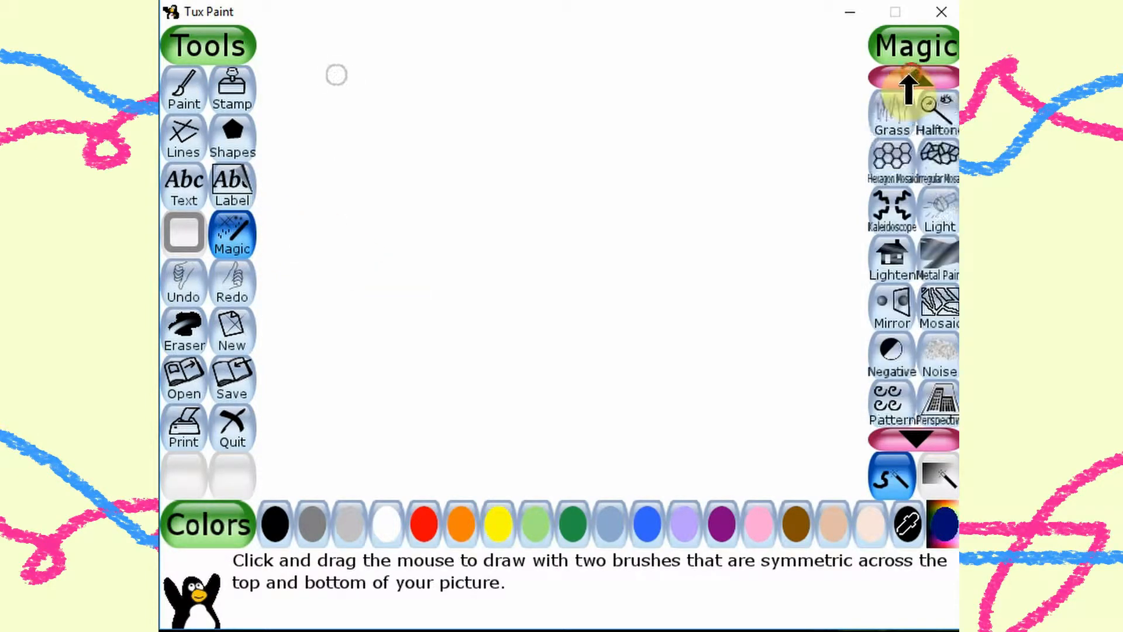
left_click(912, 77)
left_click(913, 77)
left_click(912, 77)
left_click(912, 77)
left_click(903, 124)
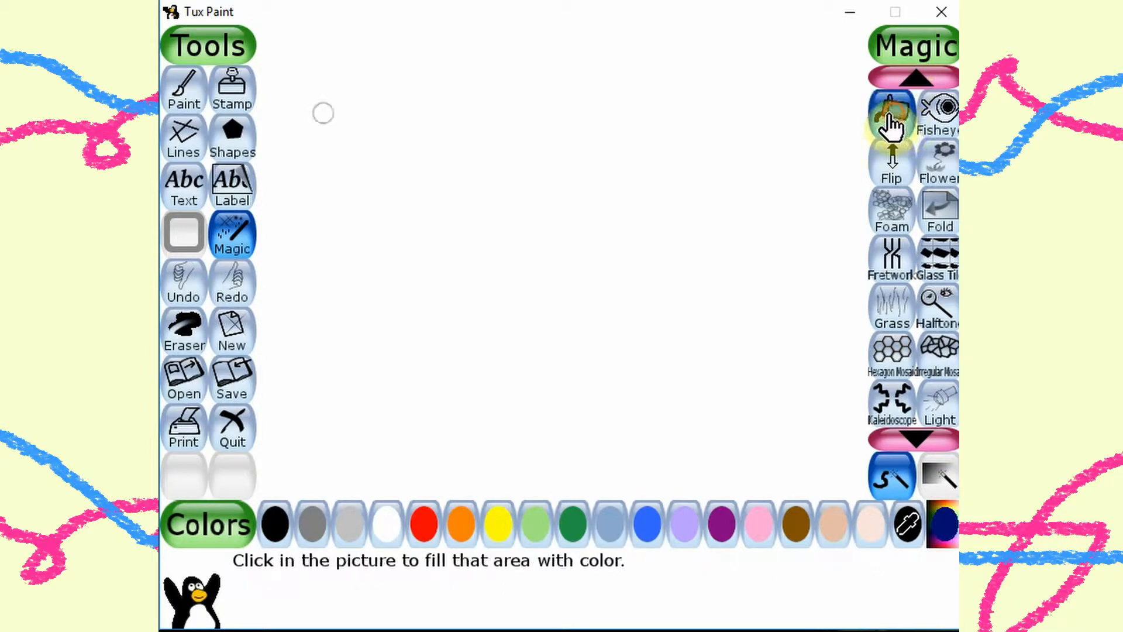
left_click(627, 200)
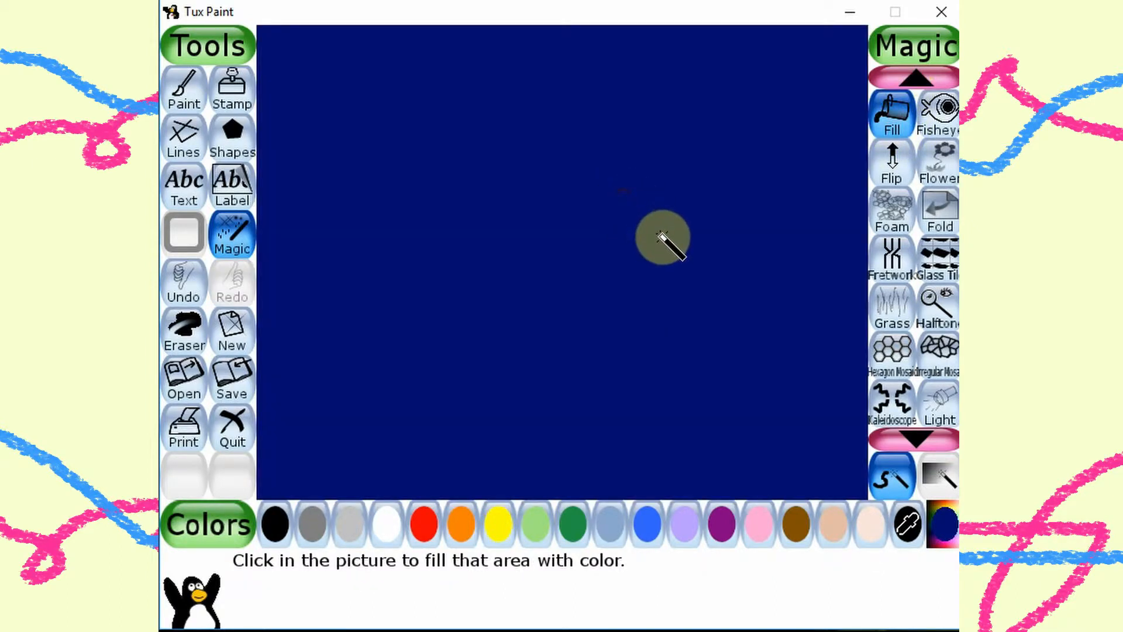
- Draw a very large, rotated filled square in medium blue over the upper-left part of the canvas
left_click(237, 136)
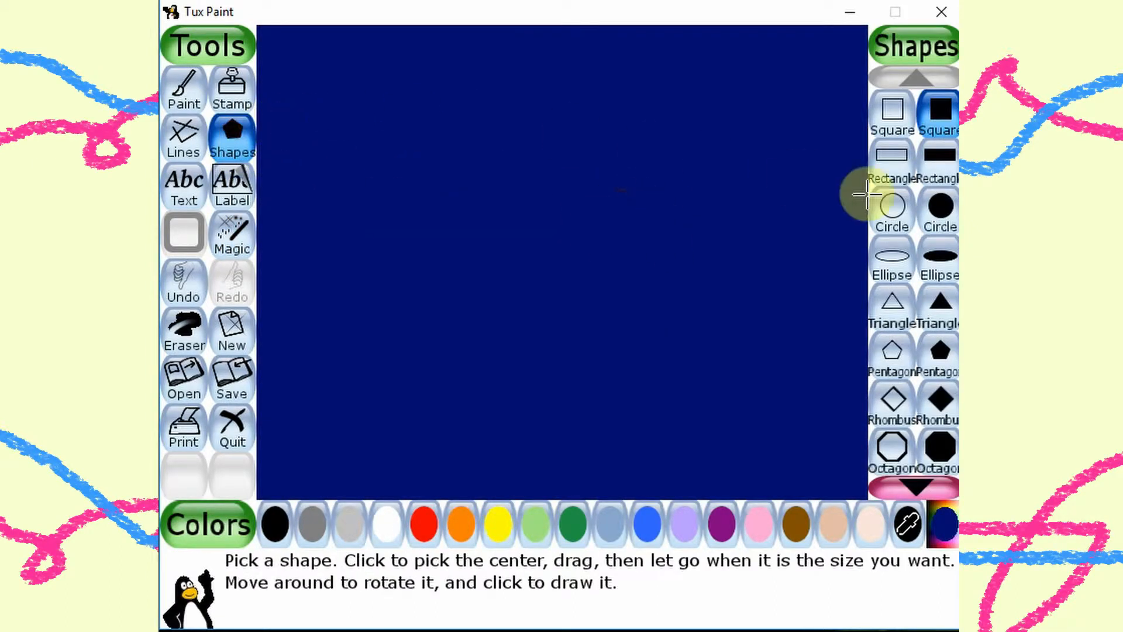
left_click(931, 541)
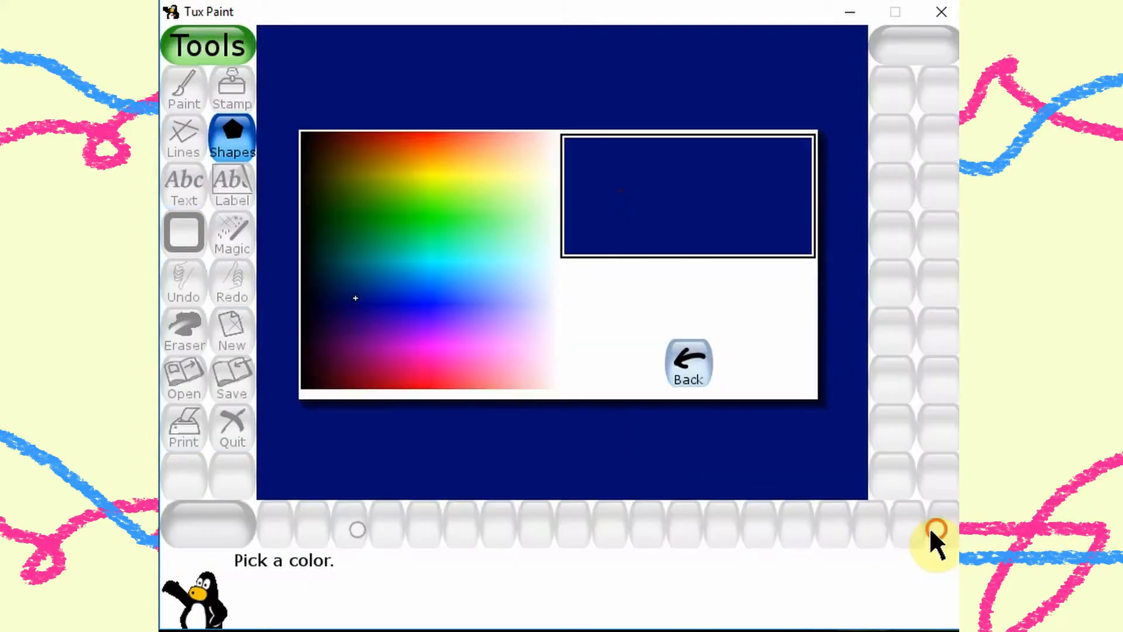
left_click(369, 271)
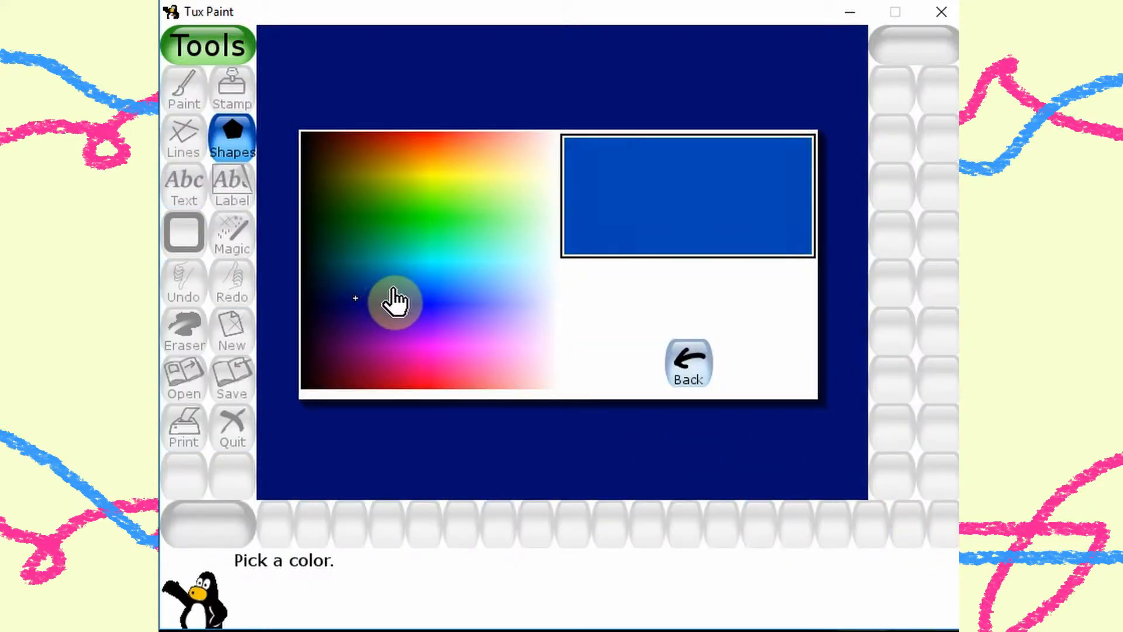
left_click(394, 287)
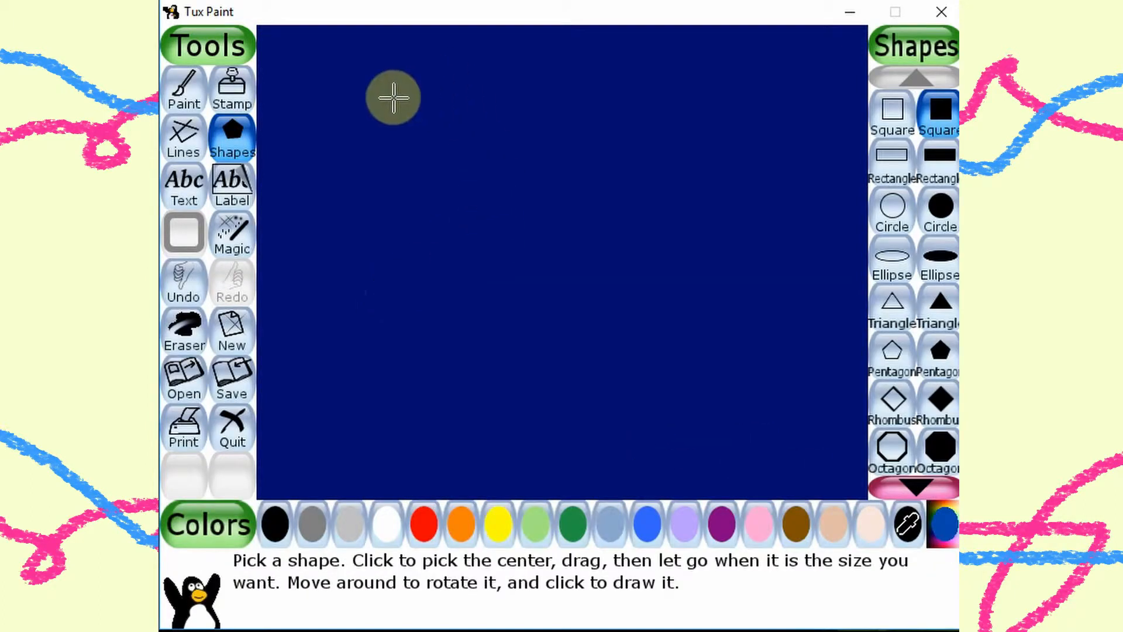
left_click_drag(376, 124, 614, 375)
left_click(577, 276)
left_click(383, 121)
left_click(643, 456)
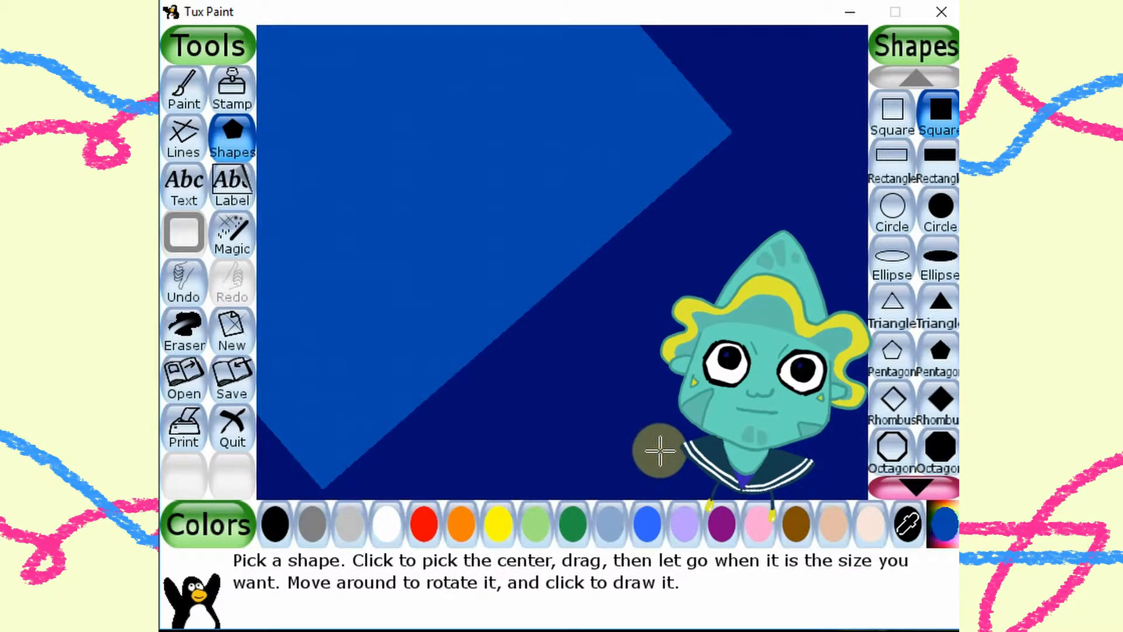
- Add a smaller tilted filled square in bright pure blue over the canvas's upper-left corner
left_click(940, 524)
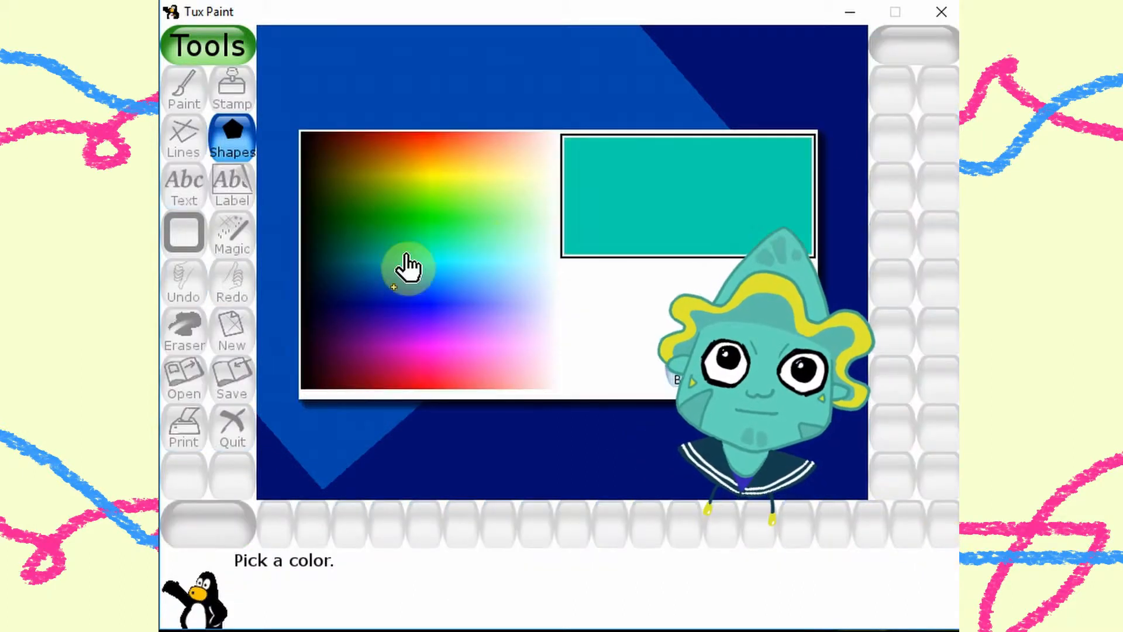
left_click(418, 302)
left_click_drag(326, 81, 562, 265)
left_click(672, 170)
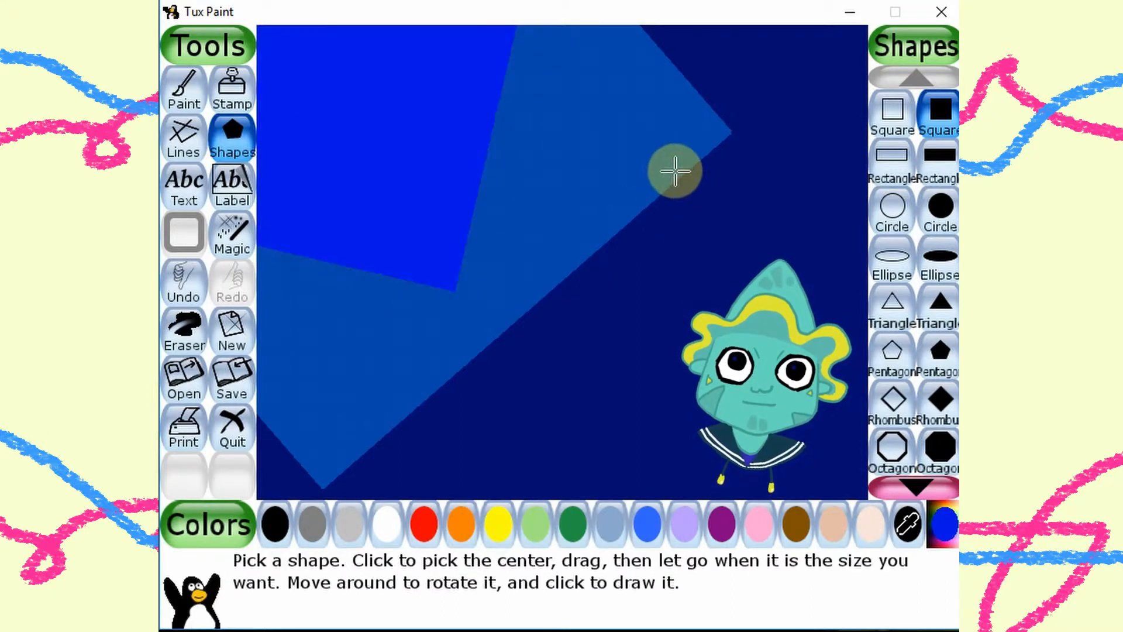
- Place a tiny filled square in a slightly lighter blue inside the bright blue square, near the canvas's upper-left corner
left_click(941, 526)
left_click(462, 295)
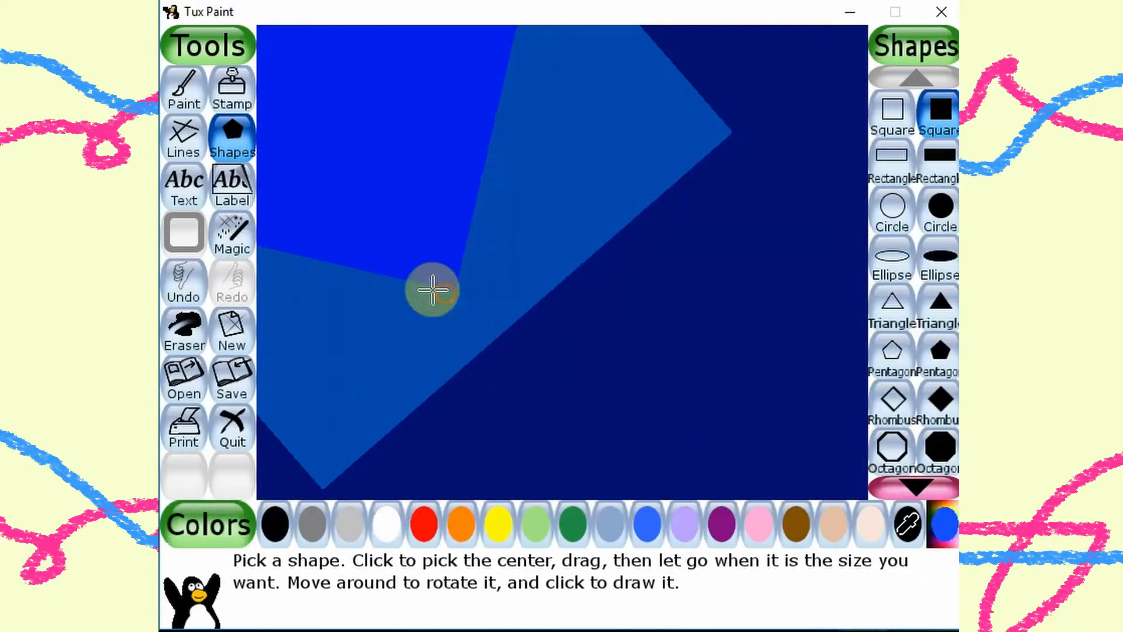
left_click_drag(290, 52, 301, 56)
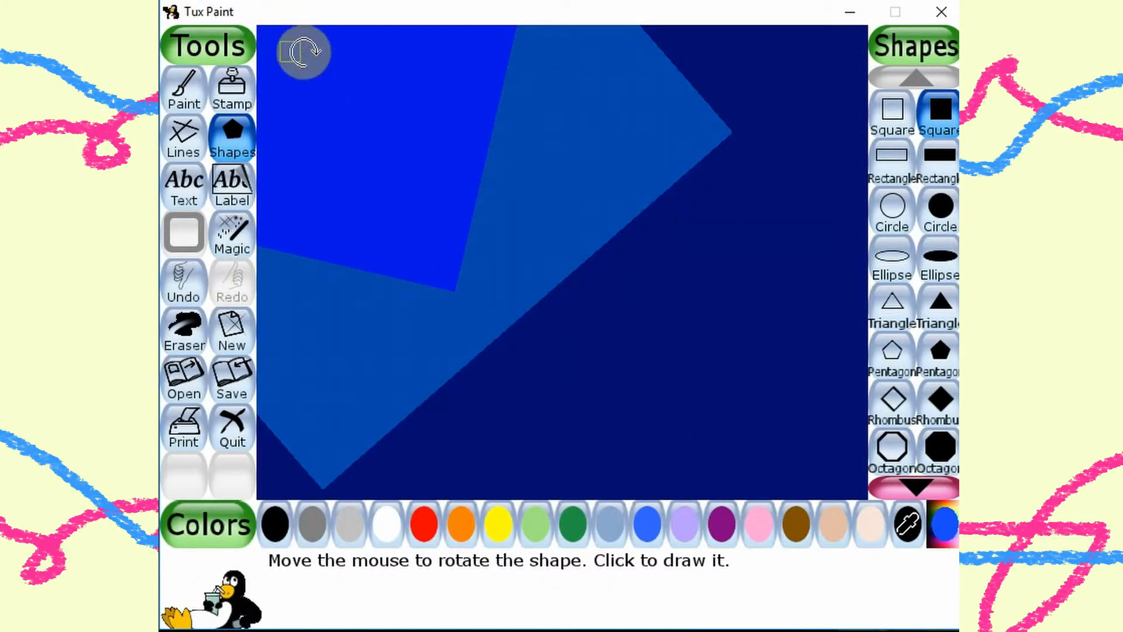
left_click(416, 95)
left_click(194, 278)
- Apply the Noise magic effect by brushing over the entire blue picture
left_click(228, 246)
left_click(927, 441)
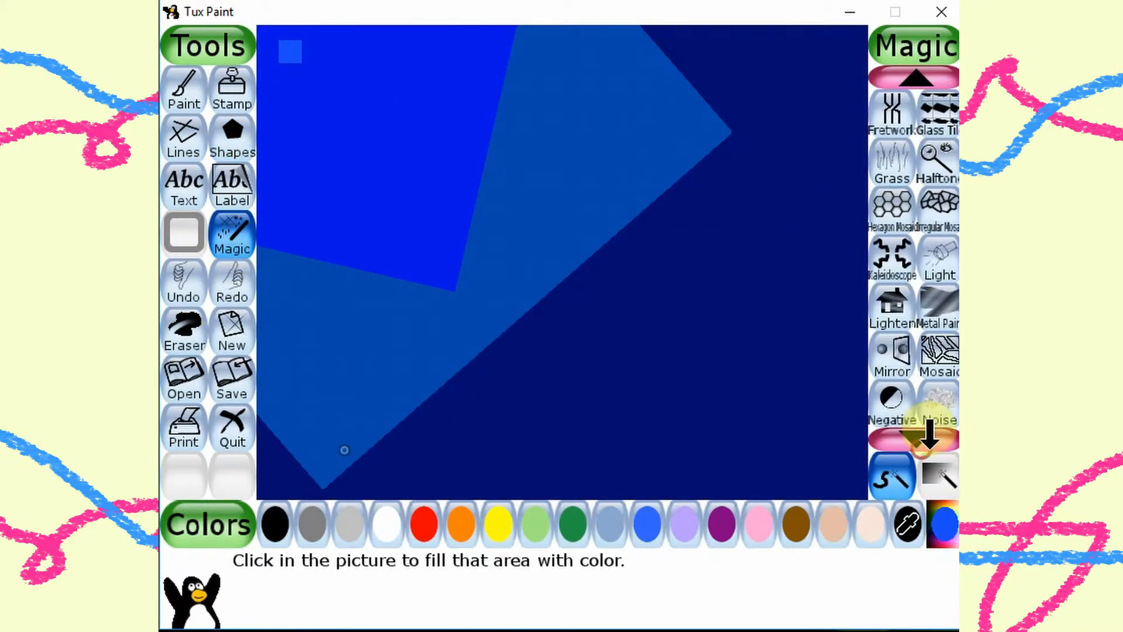
left_click(925, 437)
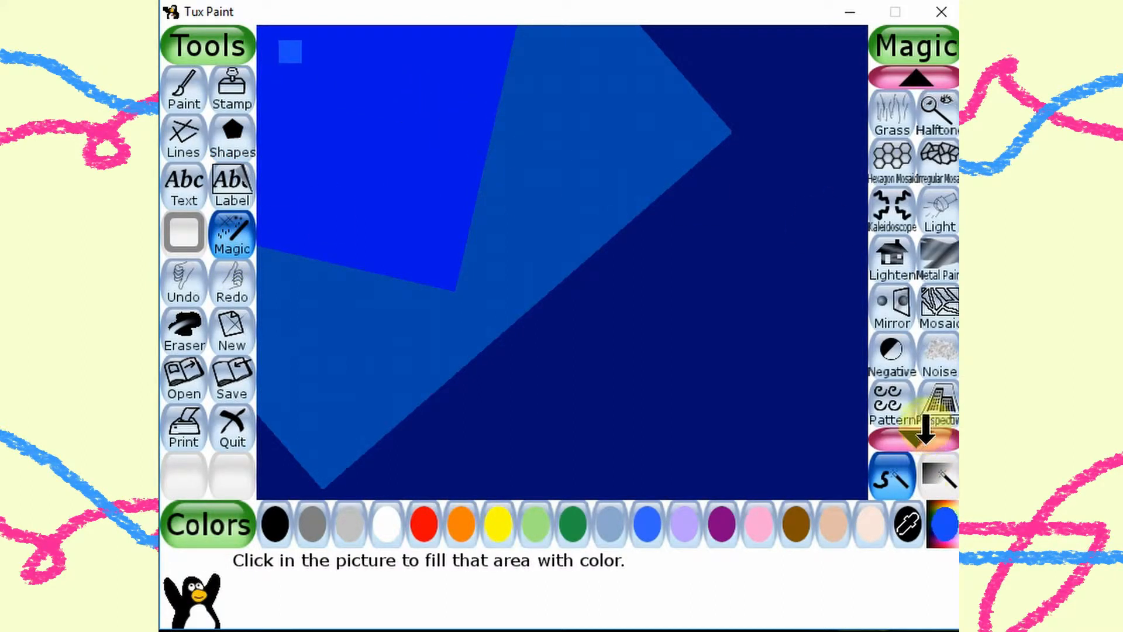
left_click(934, 374)
mouse_move(336, 68)
left_mouse_down()
mouse_move(285, 101)
mouse_move(260, 88)
mouse_move(303, 41)
mouse_move(309, 9)
mouse_move(317, 32)
mouse_move(417, 33)
mouse_move(435, 49)
mouse_move(558, 6)
mouse_move(585, 55)
mouse_move(227, 270)
mouse_move(409, 148)
mouse_move(372, 151)
mouse_move(376, 197)
mouse_move(757, 46)
mouse_move(713, 28)
mouse_move(829, 26)
mouse_move(645, 169)
mouse_move(334, 355)
mouse_move(562, 246)
mouse_move(933, 150)
mouse_move(807, 272)
mouse_move(550, 426)
mouse_move(412, 543)
mouse_move(490, 558)
mouse_move(619, 529)
left_mouse_up()
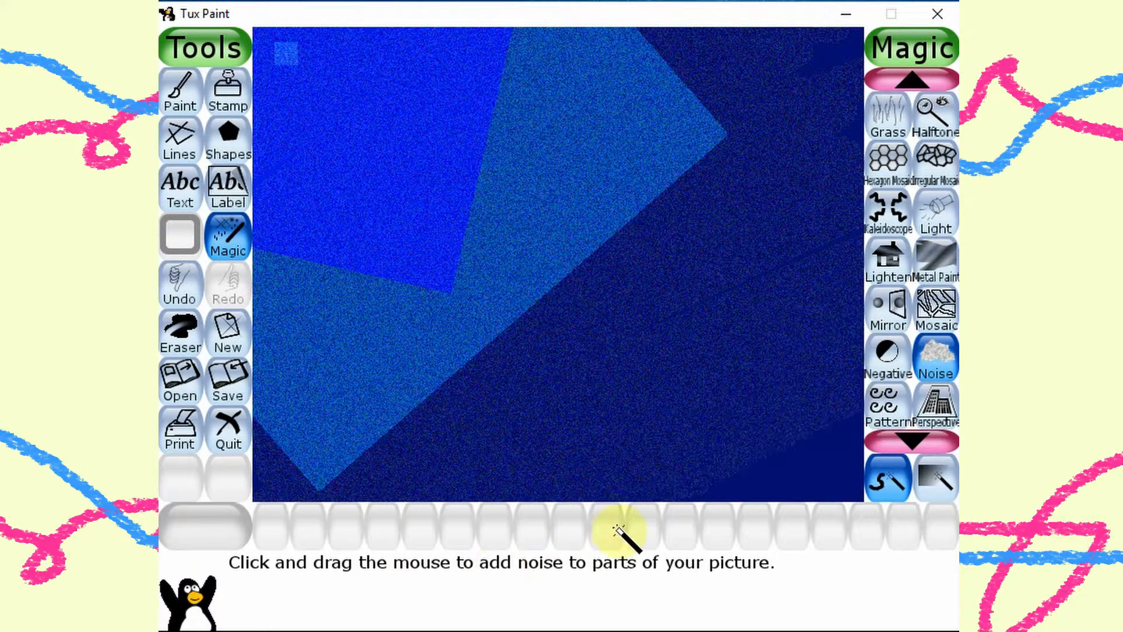
- Draw a repeating yellow curved, branching stroke across the whole picture with the Pattern magic effect
left_click(884, 404)
left_click(493, 528)
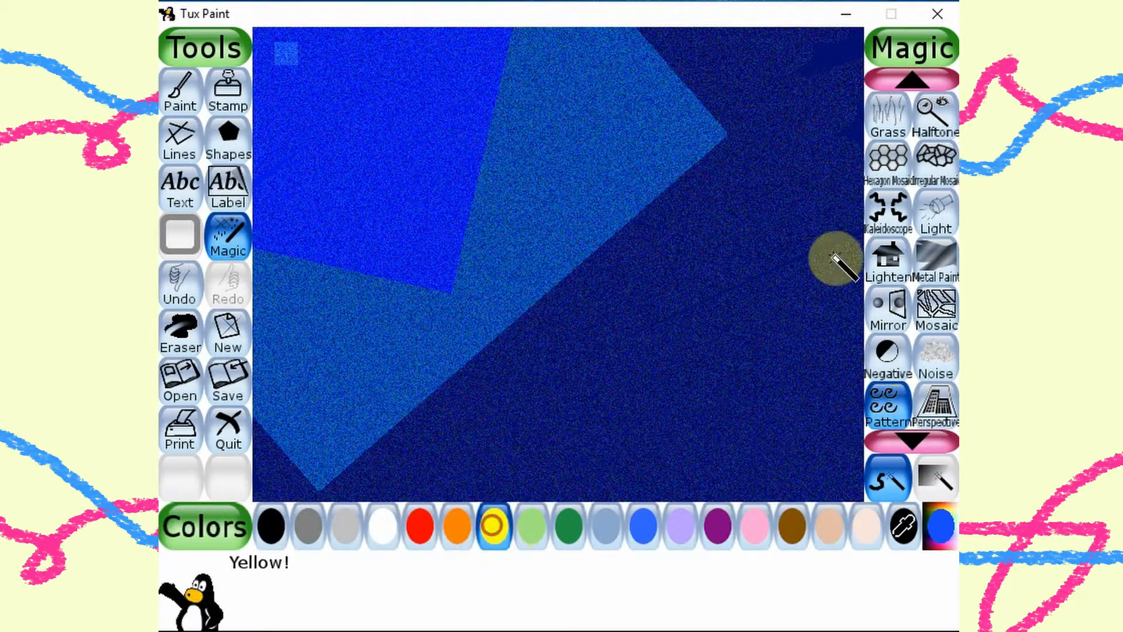
mouse_move(816, 61)
left_mouse_down()
mouse_move(678, 110)
mouse_move(700, 131)
mouse_move(725, 105)
mouse_move(618, 159)
left_mouse_up()
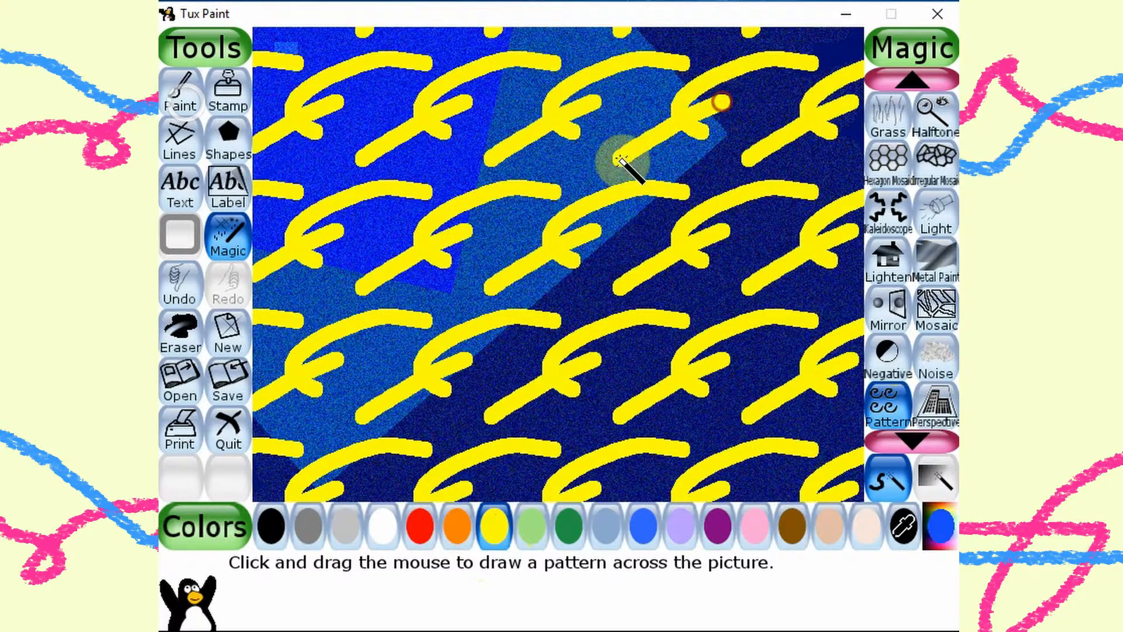
- Draw a grey rocket outline pointing right, with nose section, side fins and central fin, using the Symmetric Up/Down magic effect
left_click(910, 440)
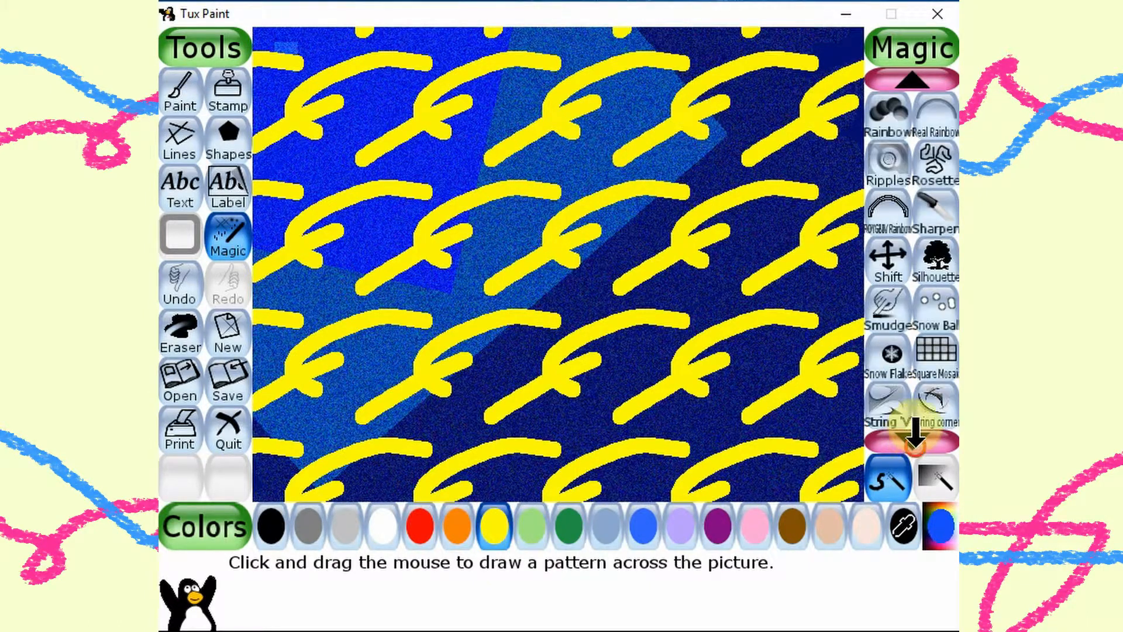
left_click(915, 436)
left_click(916, 435)
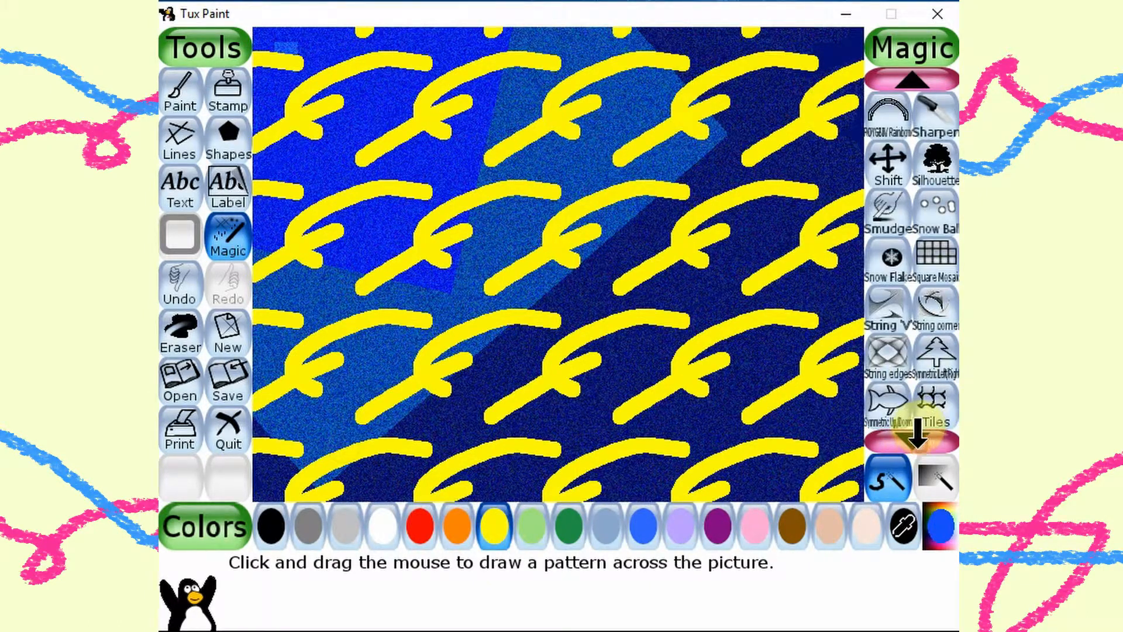
left_click(891, 431)
left_click(308, 525)
mouse_move(517, 175)
left_mouse_down()
mouse_move(624, 134)
mouse_move(799, 261)
mouse_move(698, 273)
mouse_move(723, 315)
mouse_move(744, 281)
mouse_move(728, 240)
left_mouse_up()
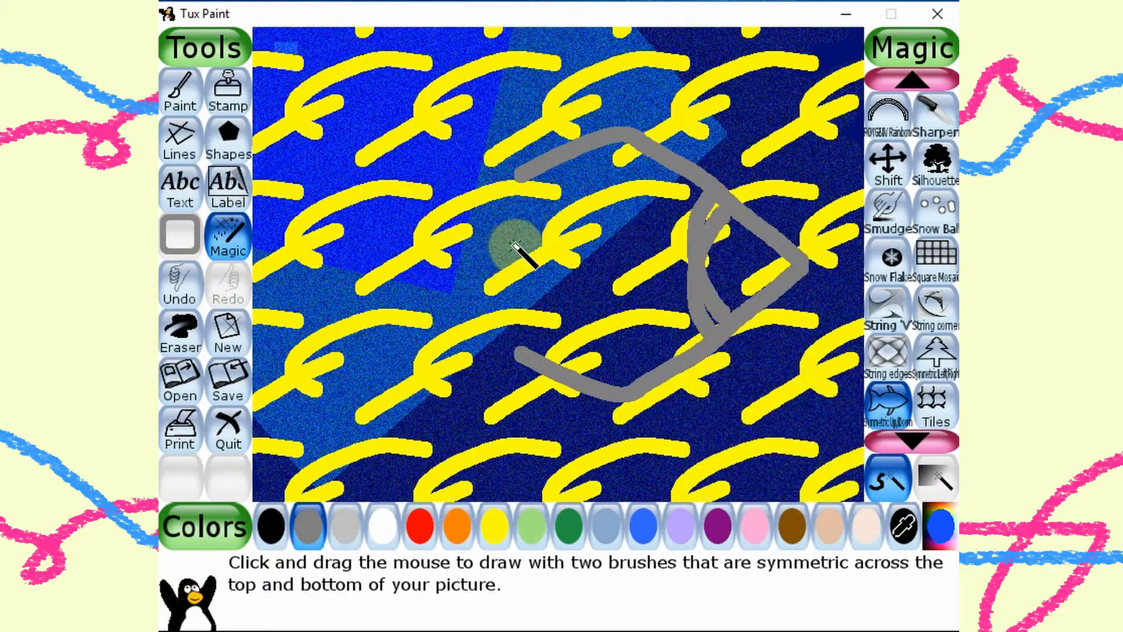
mouse_move(519, 250)
left_mouse_down()
mouse_move(388, 226)
mouse_move(357, 251)
mouse_move(522, 282)
left_mouse_up()
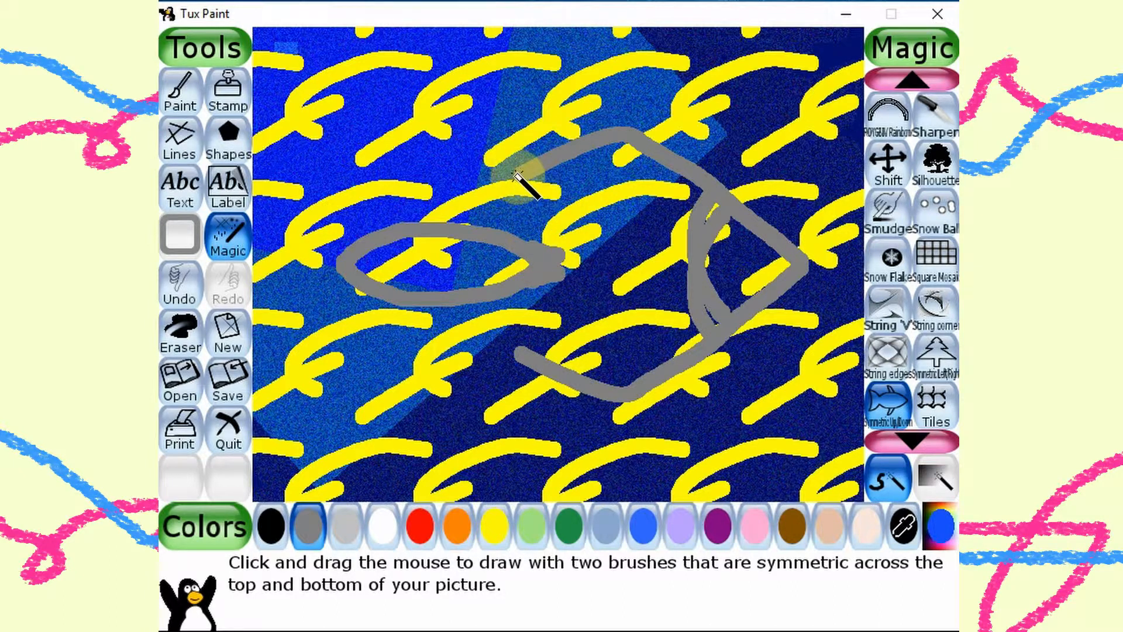
mouse_move(517, 179)
left_mouse_down()
mouse_move(471, 102)
mouse_move(427, 67)
mouse_move(399, 181)
left_mouse_up()
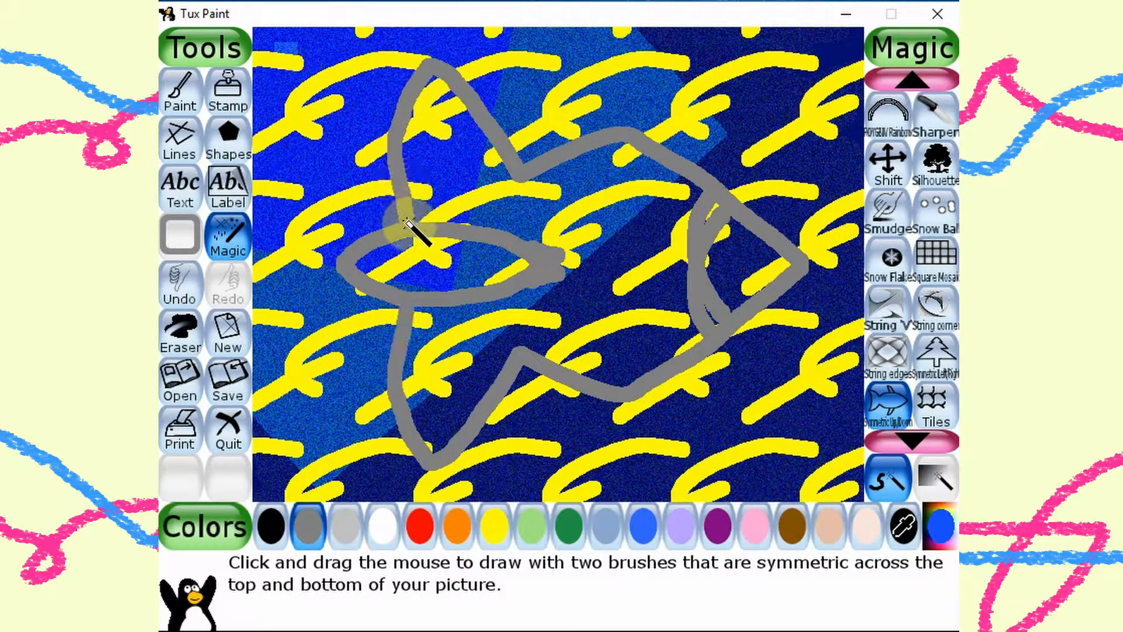
- Draw a jagged red exhaust outline behind the rocket with Symmetric Up/Down and shift the whole picture right and slightly down
left_click(420, 527)
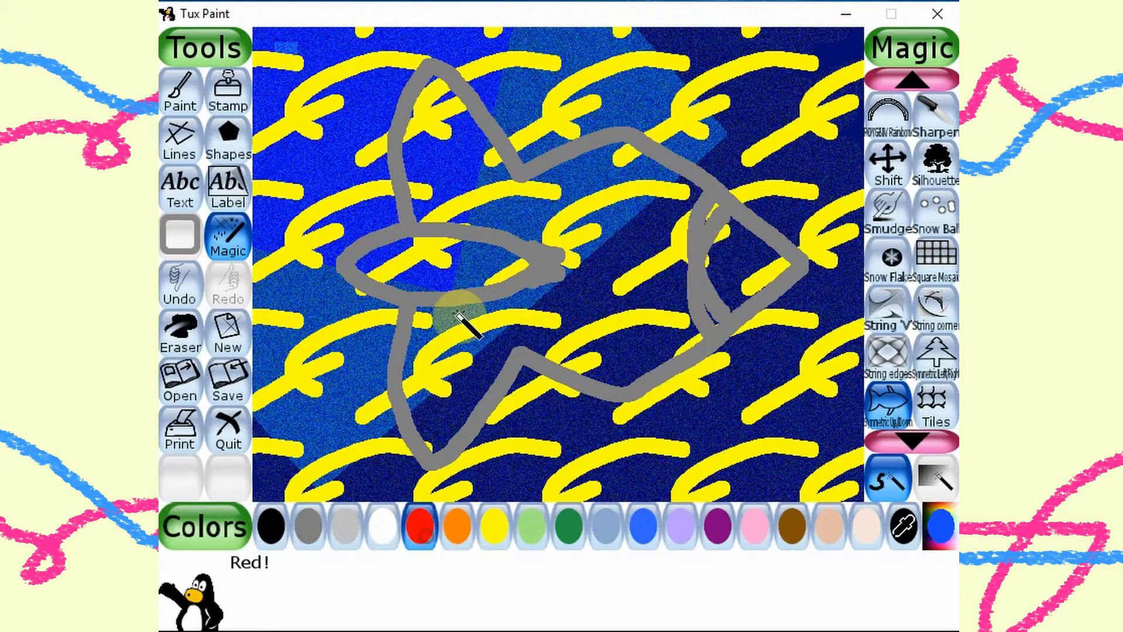
mouse_move(397, 174)
left_mouse_down()
mouse_move(314, 141)
mouse_move(327, 182)
mouse_move(266, 191)
mouse_move(303, 226)
mouse_move(256, 261)
left_mouse_up()
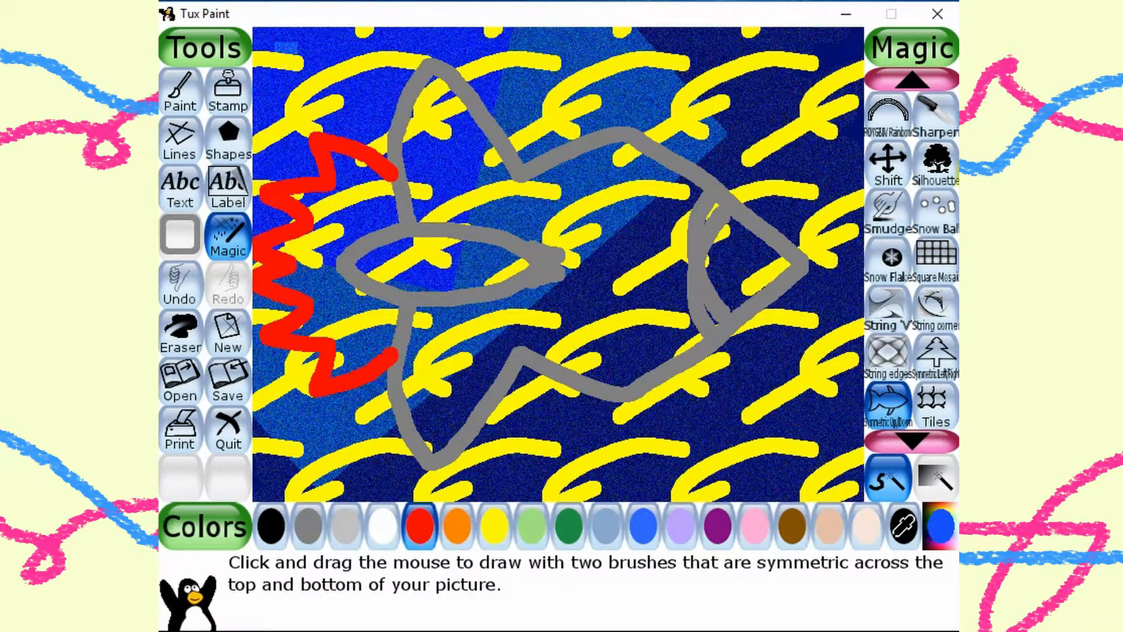
left_click(887, 170)
left_click_drag(597, 272, 656, 272)
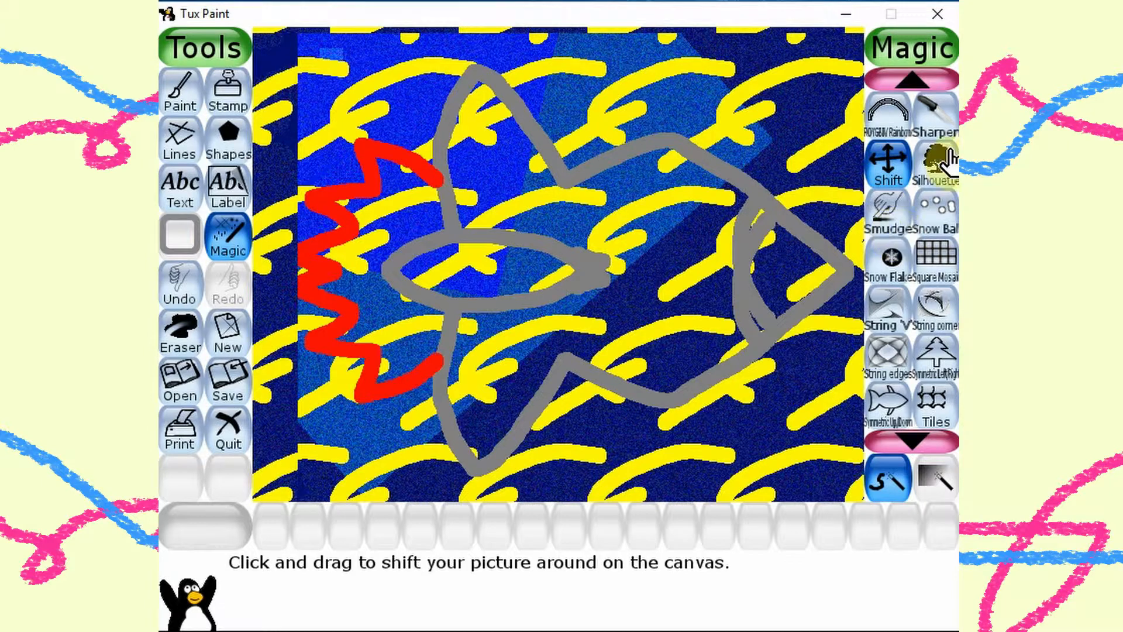
- Fill the exhaust flame with dense red strokes reaching the canvas's left edge, using the Symmetric Up/Down magic effect
left_click(886, 416)
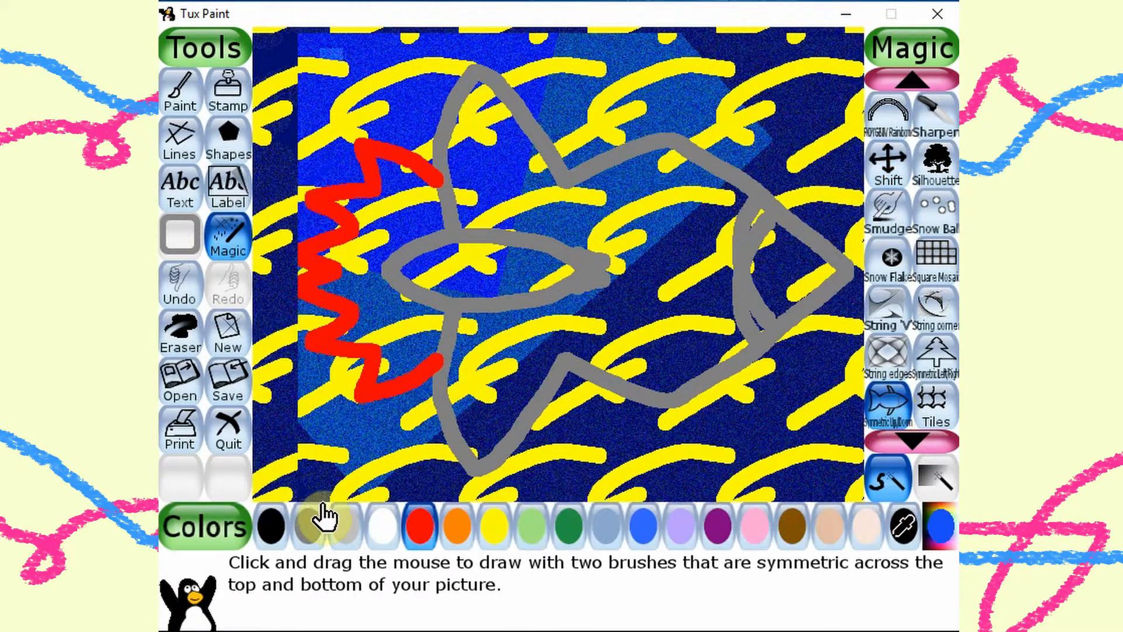
left_click(422, 525)
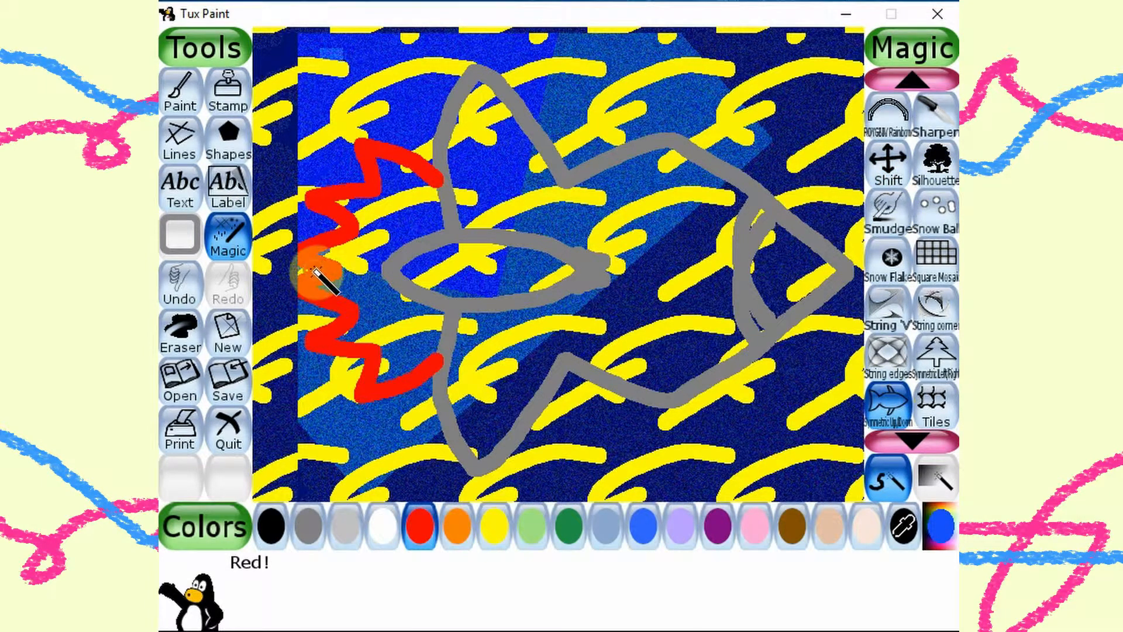
mouse_move(288, 249)
left_mouse_down()
mouse_move(347, 269)
mouse_move(298, 257)
mouse_move(367, 220)
mouse_move(316, 126)
mouse_move(350, 116)
mouse_move(424, 218)
left_mouse_up()
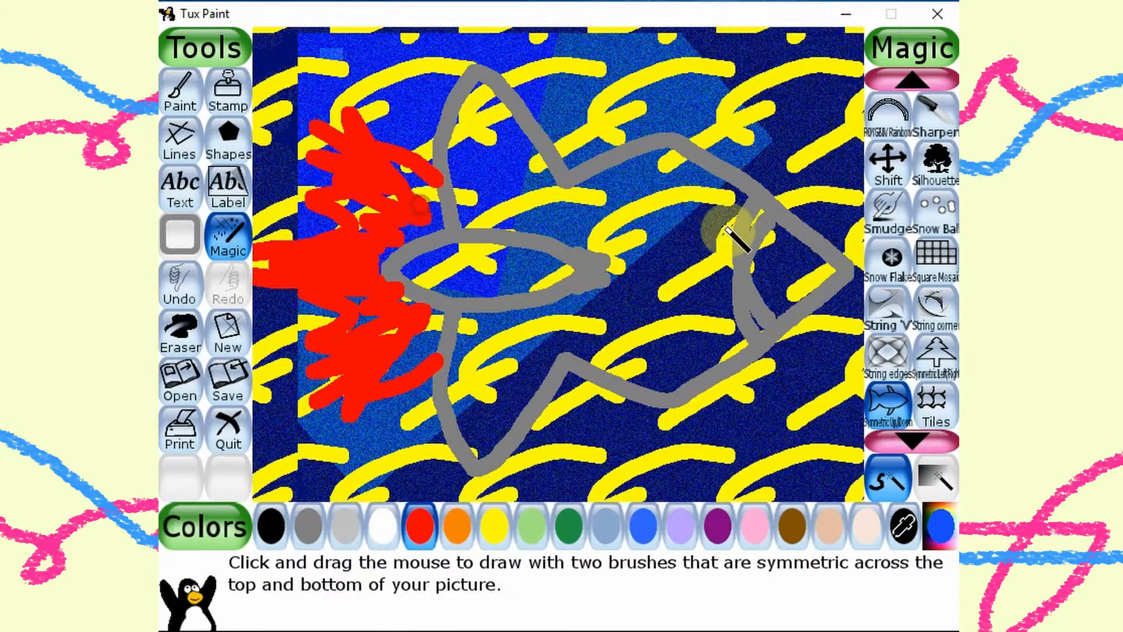
- Shrink the whole picture with the Zoom magic effect, leaving a red border around it
left_click(912, 438)
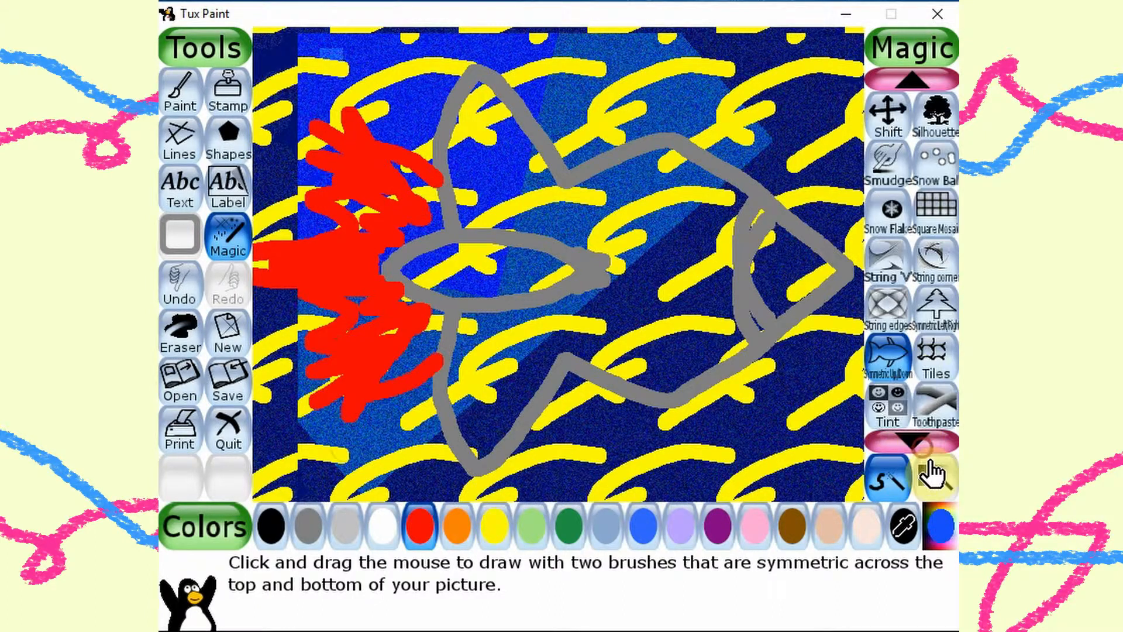
left_click(917, 433)
left_click(917, 434)
left_click(918, 435)
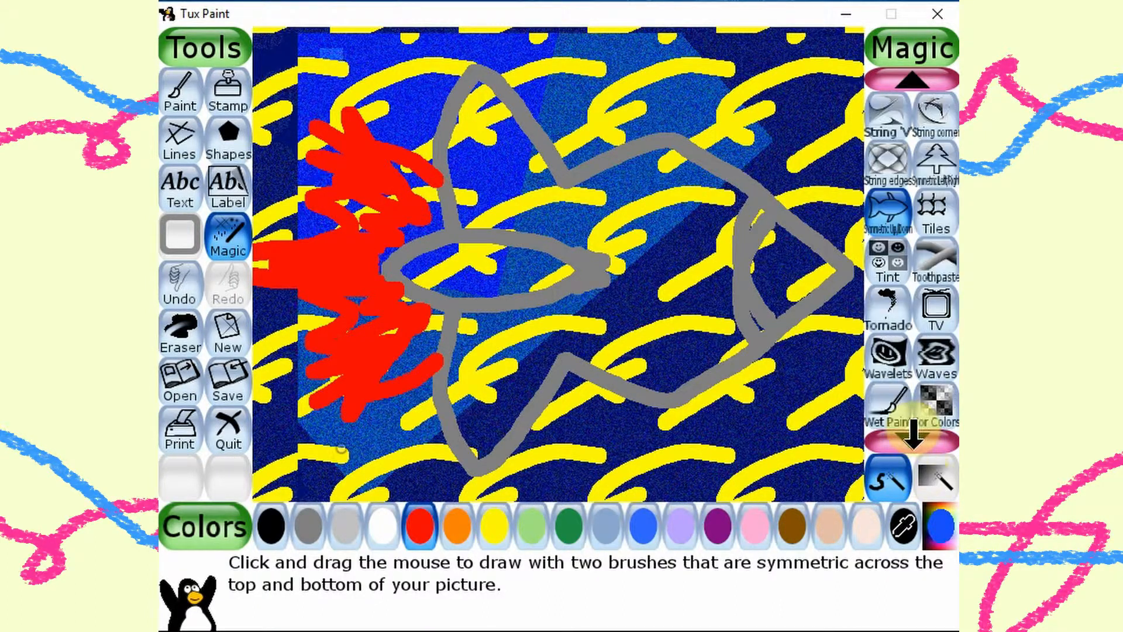
left_click(920, 436)
left_click(893, 421)
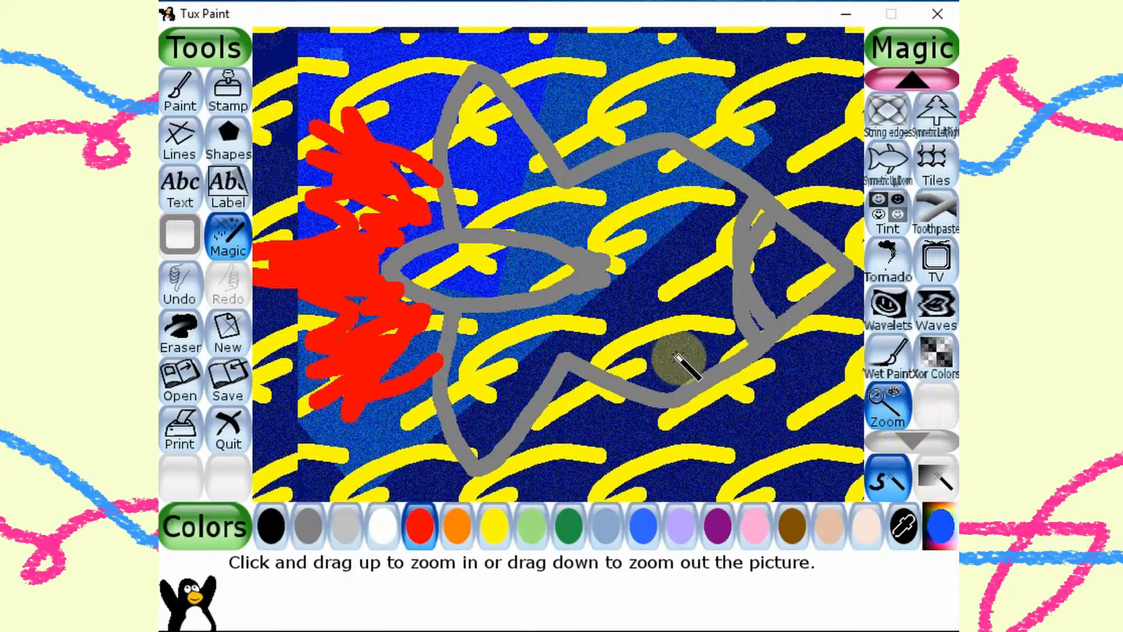
left_click_drag(678, 357, 777, 442)
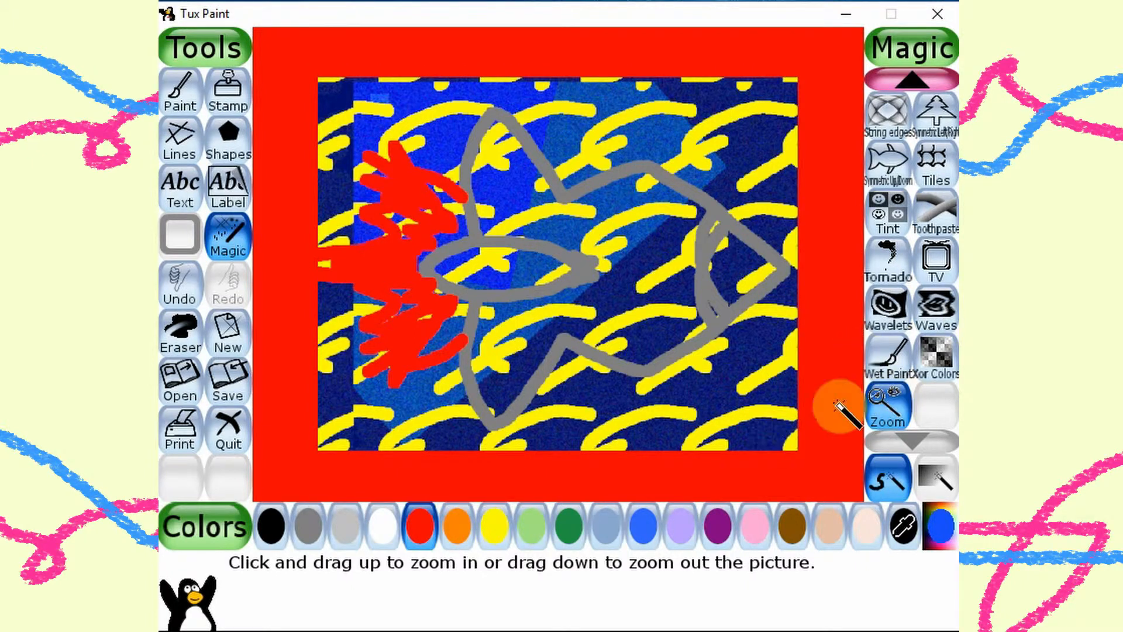
- Paint a small orange scribble at the flame's rear tip with the smallest round brush
left_click(305, 527)
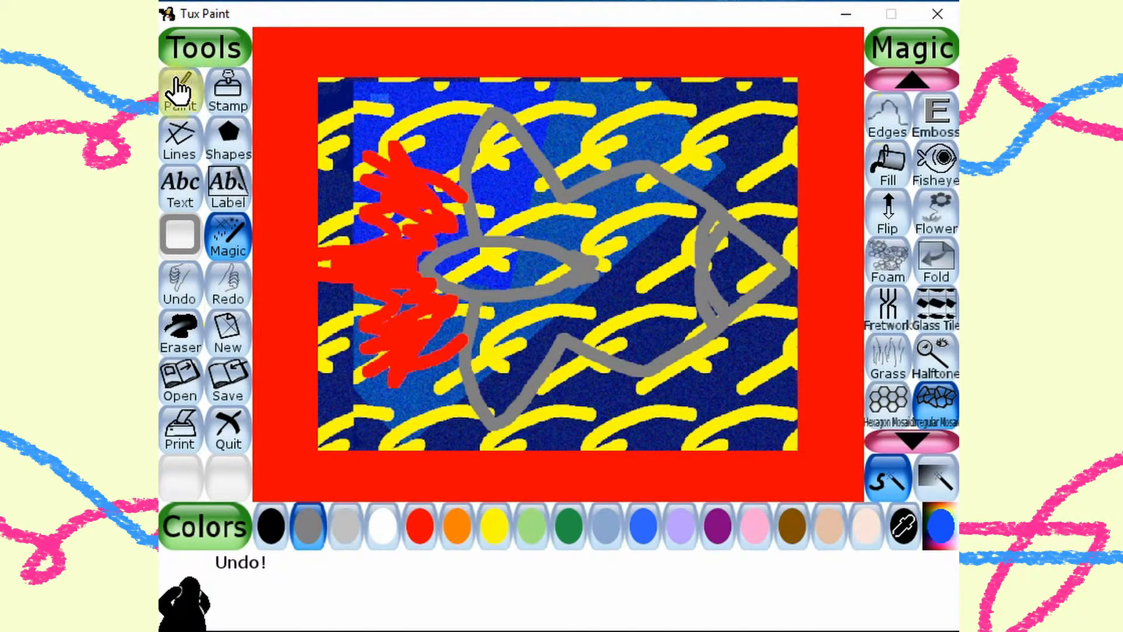
left_click(182, 91)
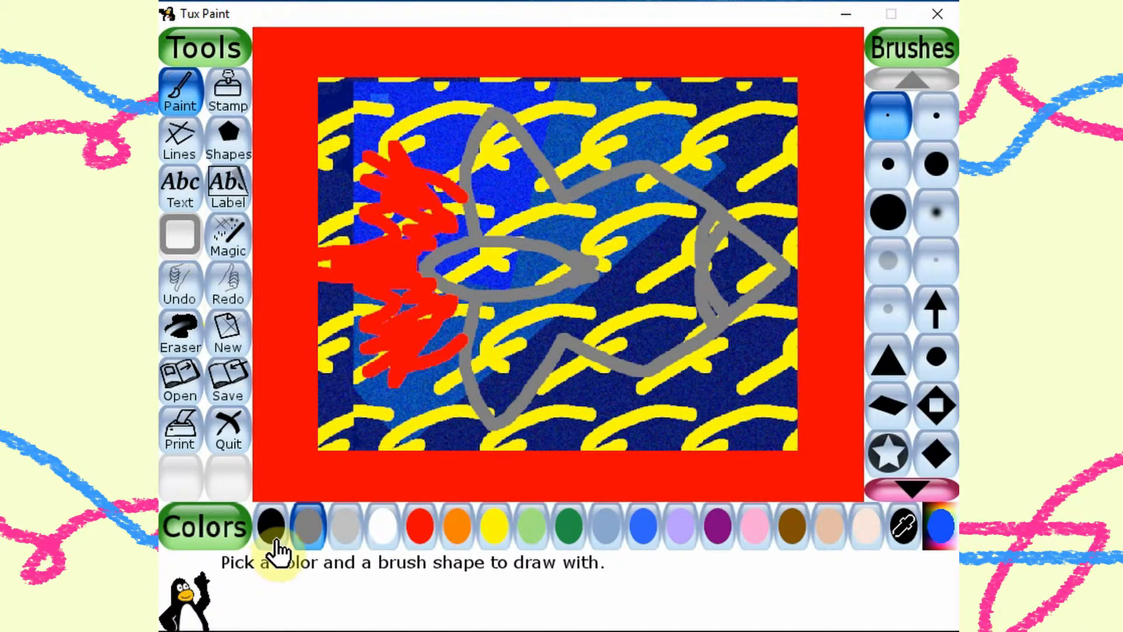
left_click(459, 533)
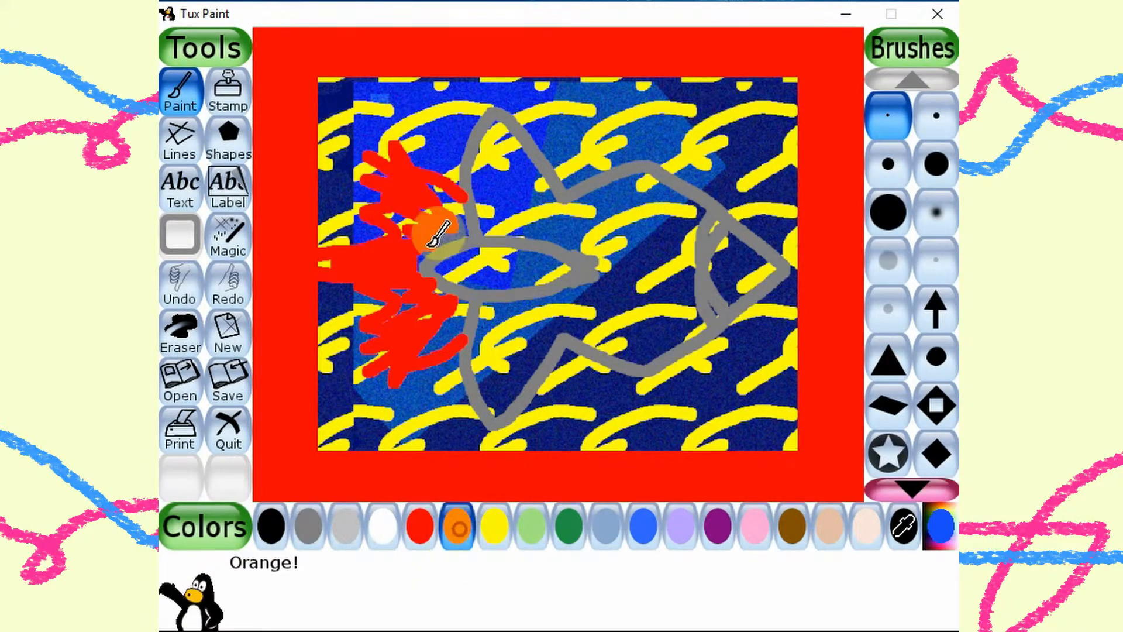
left_click_drag(316, 246, 322, 264)
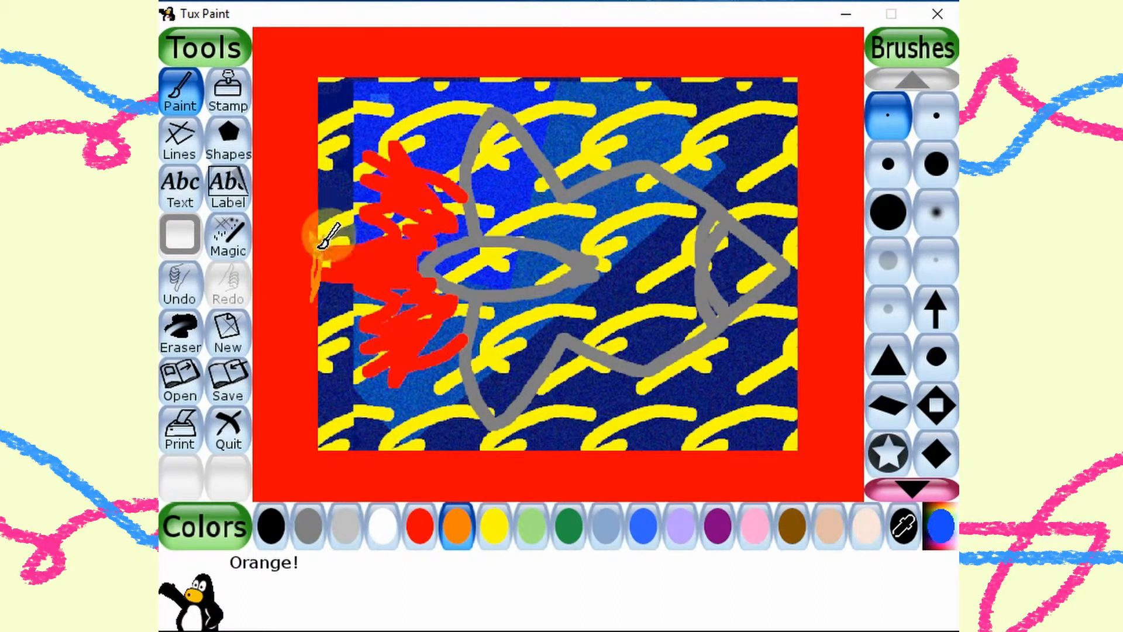
- Fill the red border around the picture with black using the Fill magic effect
left_click(230, 234)
left_click(887, 164)
key("ctrl+z")
left_click(271, 527)
left_click(308, 436)
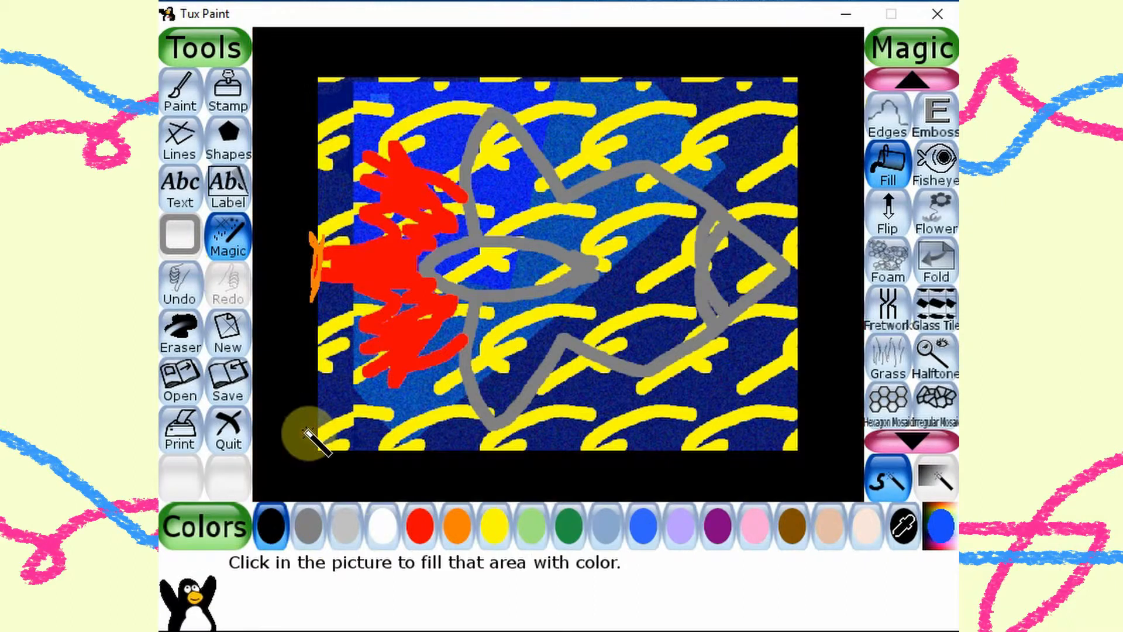
- Apply the Noise magic effect to the lower-right corner of the black border
left_click(912, 439)
left_click(901, 436)
left_click(933, 359)
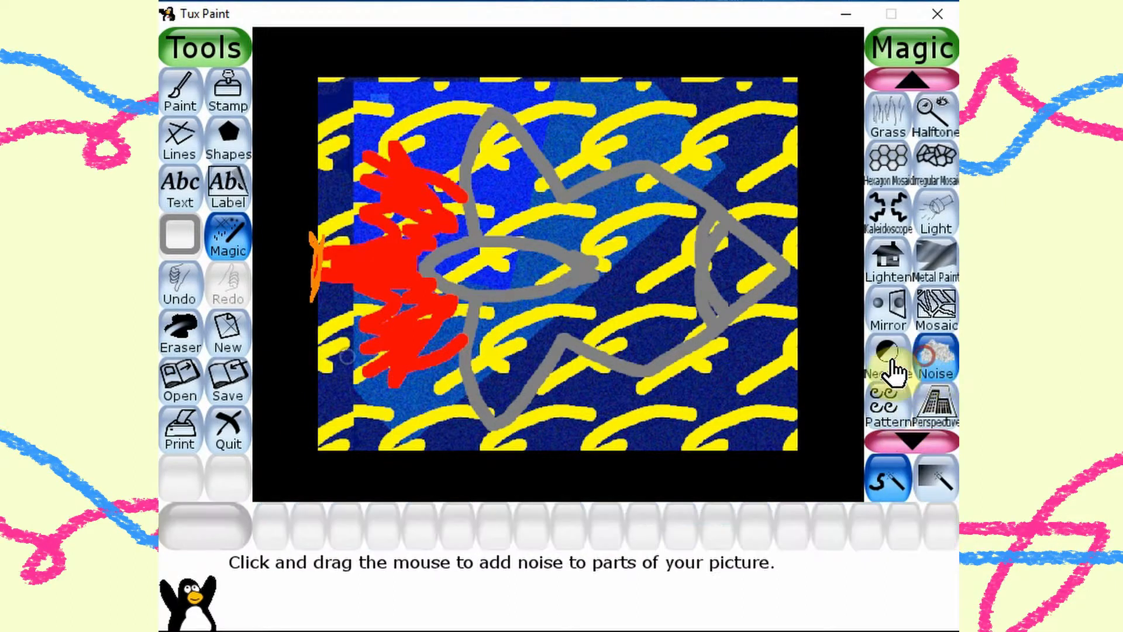
mouse_move(678, 486)
left_mouse_down()
mouse_move(827, 388)
mouse_move(862, 403)
mouse_move(767, 501)
mouse_move(827, 459)
mouse_move(785, 476)
mouse_move(755, 441)
left_mouse_up()
- Add repeating yellow dots across the whole picture and black border with the Pattern magic effect
left_click(896, 414)
left_click(753, 441)
left_click_drag(826, 426, 838, 419)
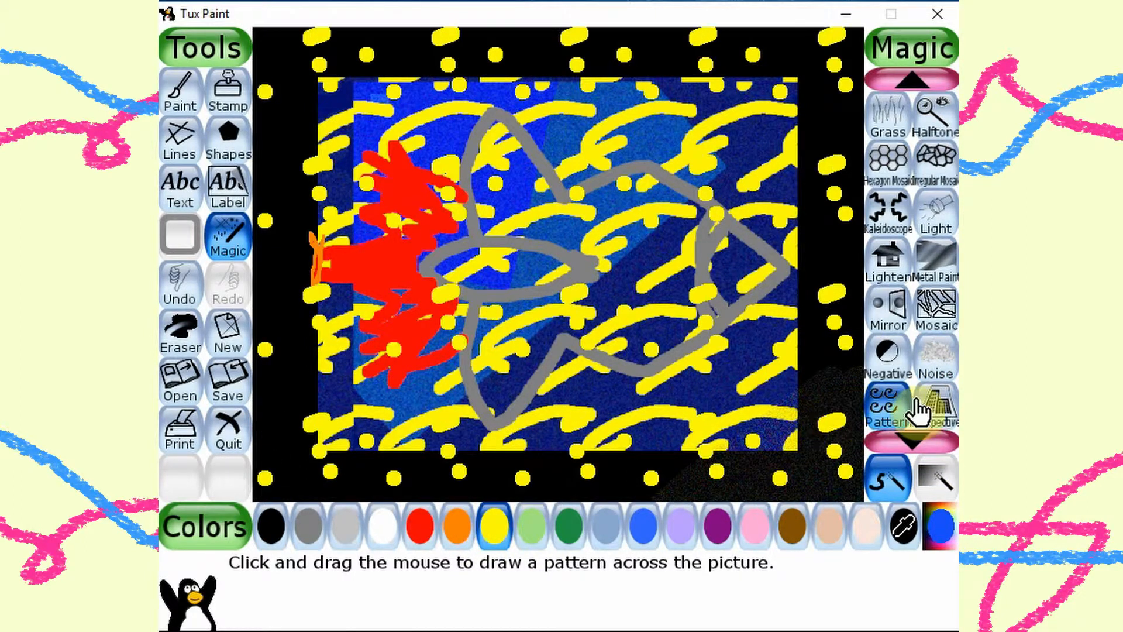
left_click(836, 377)
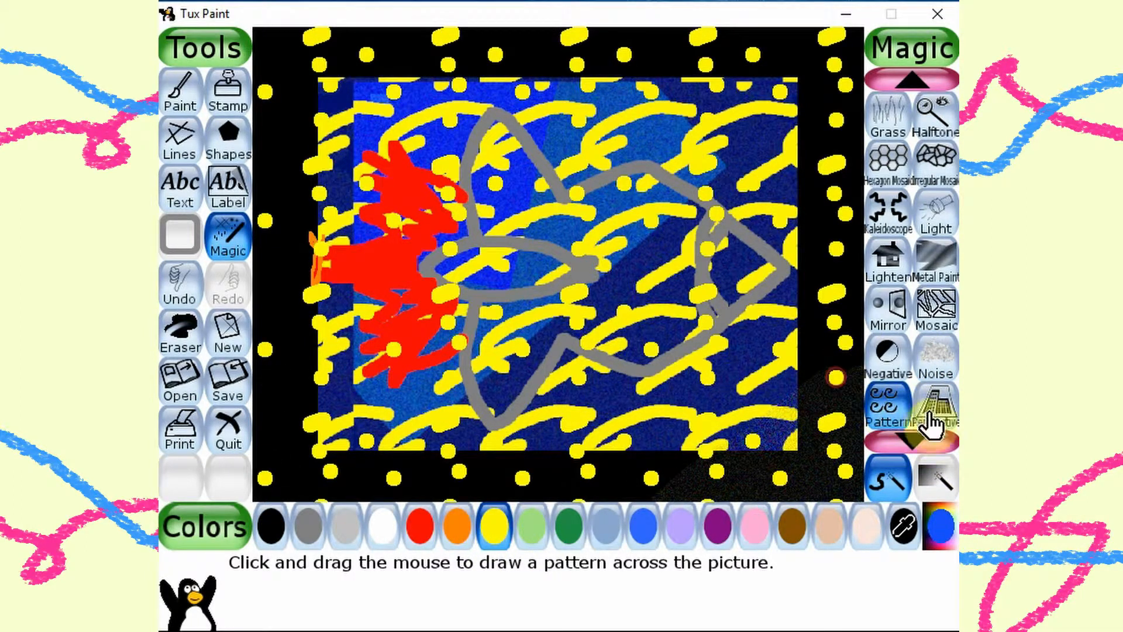
left_click(942, 369)
left_click(884, 404)
left_click(838, 448)
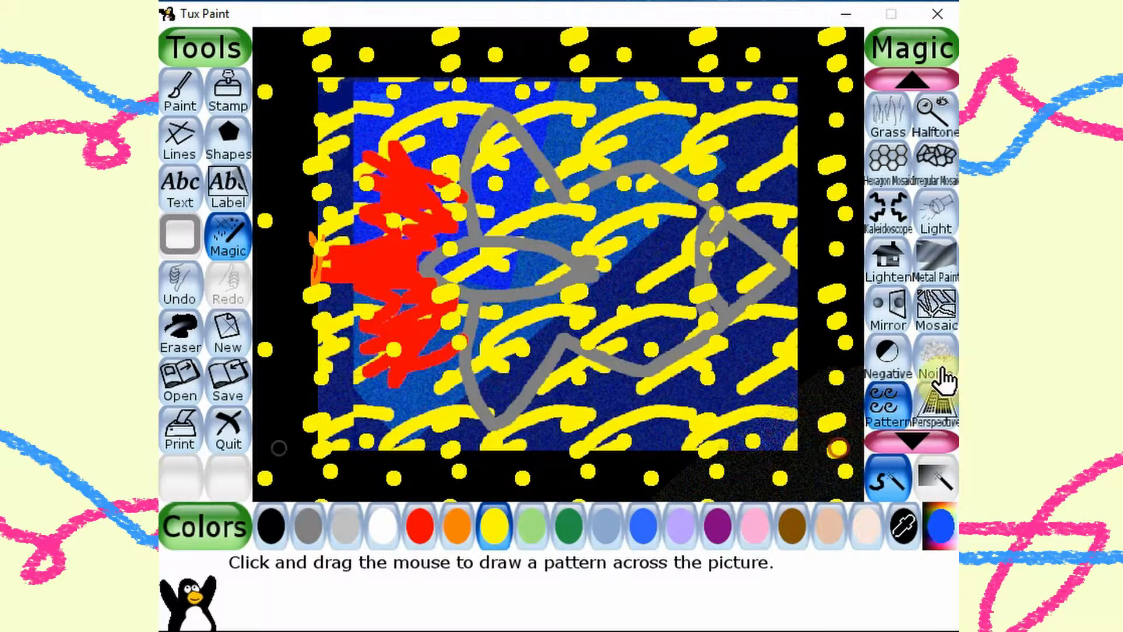
- Brush the Noise magic effect over the black border and the rest of the picture
left_click(943, 369)
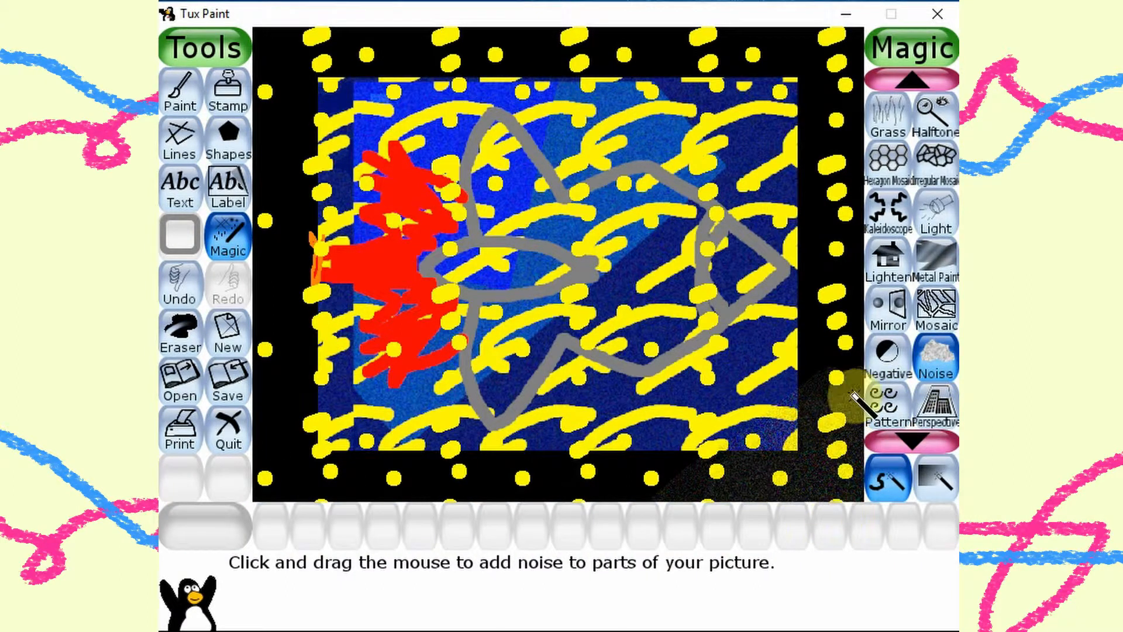
mouse_move(853, 400)
left_mouse_down()
mouse_move(822, 399)
mouse_move(598, 497)
mouse_move(637, 445)
mouse_move(787, 335)
mouse_move(760, 327)
mouse_move(568, 411)
mouse_move(531, 389)
mouse_move(556, 375)
mouse_move(427, 491)
mouse_move(369, 470)
mouse_move(439, 366)
mouse_move(286, 418)
mouse_move(237, 422)
mouse_move(358, 283)
mouse_move(264, 291)
mouse_move(303, 209)
mouse_move(356, 151)
mouse_move(521, 28)
mouse_move(313, 83)
mouse_move(375, 6)
left_mouse_up()
mouse_move(468, 26)
left_mouse_down()
mouse_move(619, 43)
mouse_move(558, 100)
mouse_move(849, 30)
mouse_move(763, 106)
mouse_move(741, 145)
mouse_move(830, 149)
mouse_move(786, 213)
mouse_move(845, 211)
mouse_move(791, 340)
mouse_move(836, 276)
mouse_move(783, 307)
mouse_move(878, 242)
mouse_move(831, 375)
left_mouse_up()
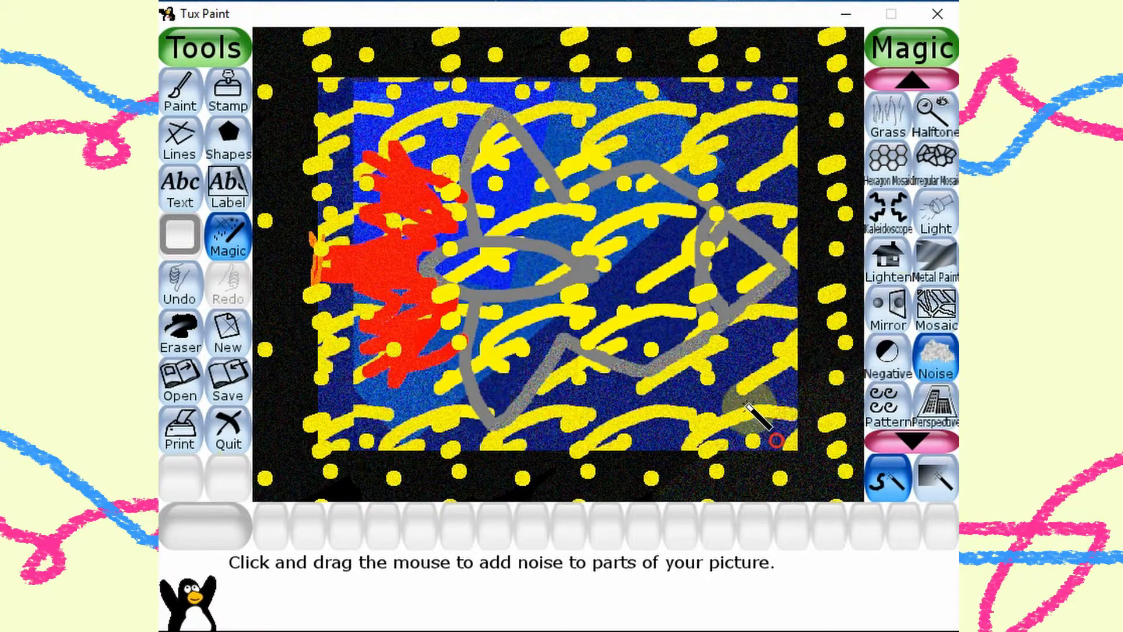
- Draw a filled round purple window in the middle of the rocket's front body with the Symmetric Up/Down magic effect
left_click(911, 442)
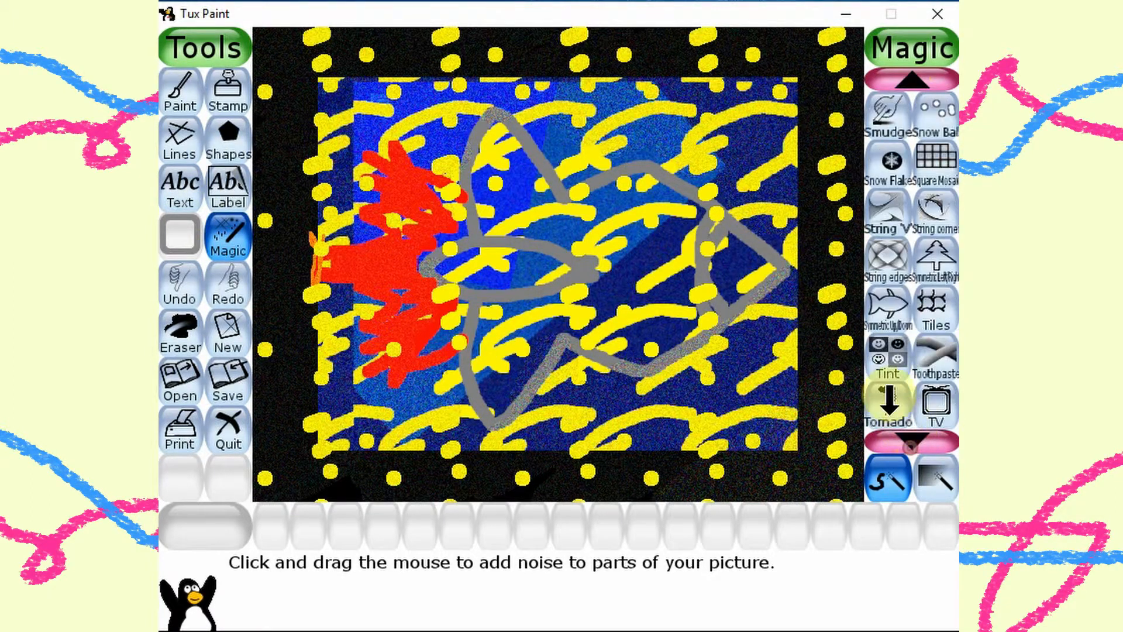
left_click(877, 318)
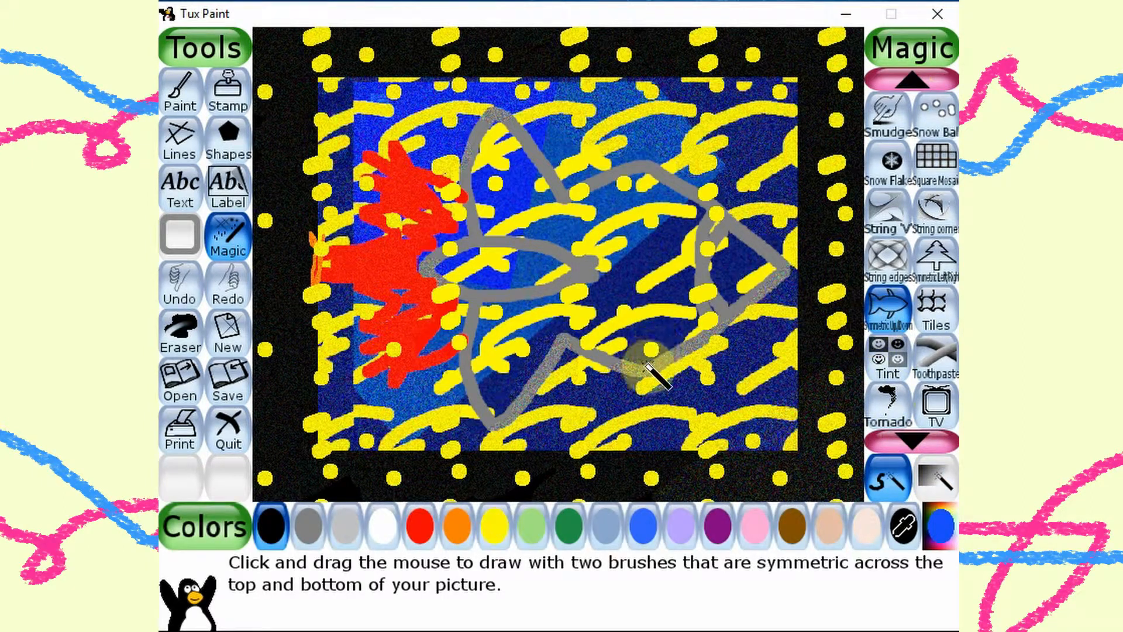
left_click(717, 525)
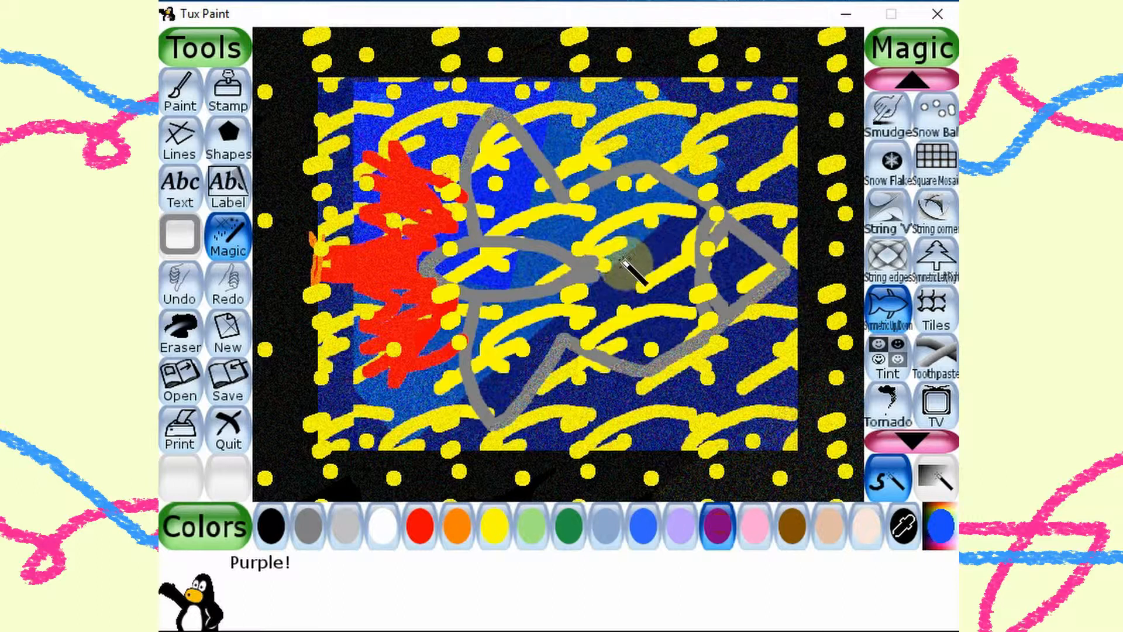
mouse_move(655, 273)
left_mouse_down()
mouse_move(650, 234)
mouse_move(677, 252)
left_mouse_up()
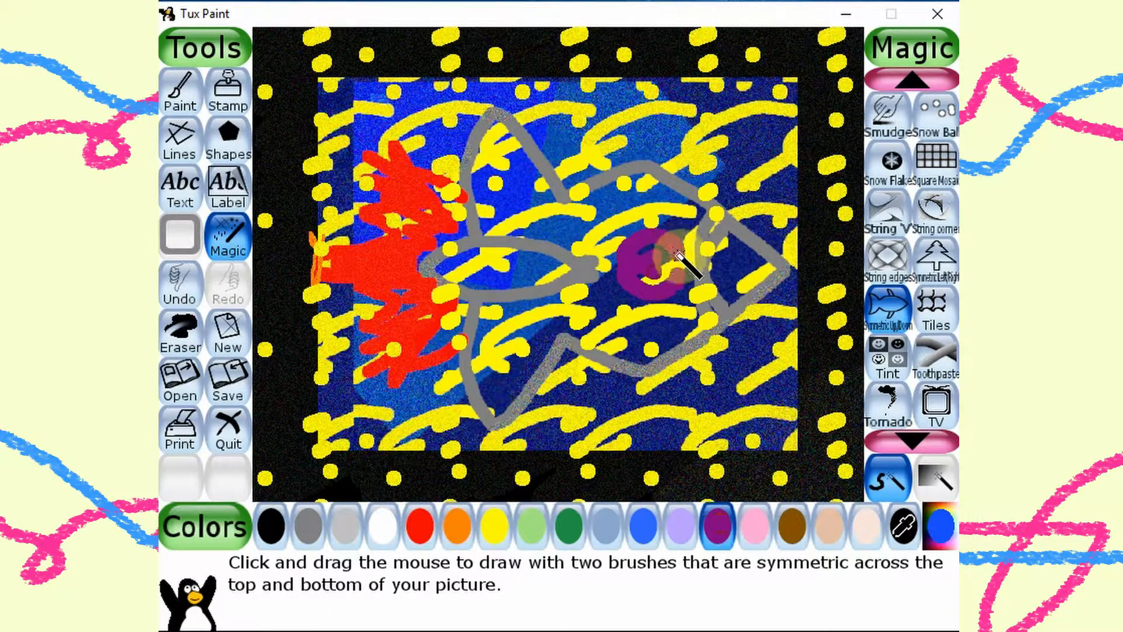
- Extend the exhaust flame in red and add an orange core inside it with symmetric strokes
left_click(421, 527)
mouse_move(442, 315)
left_mouse_down()
mouse_move(442, 196)
mouse_move(454, 193)
mouse_move(374, 155)
mouse_move(461, 225)
mouse_move(371, 196)
mouse_move(398, 244)
mouse_move(355, 286)
mouse_move(374, 284)
mouse_move(273, 268)
mouse_move(438, 270)
left_mouse_up()
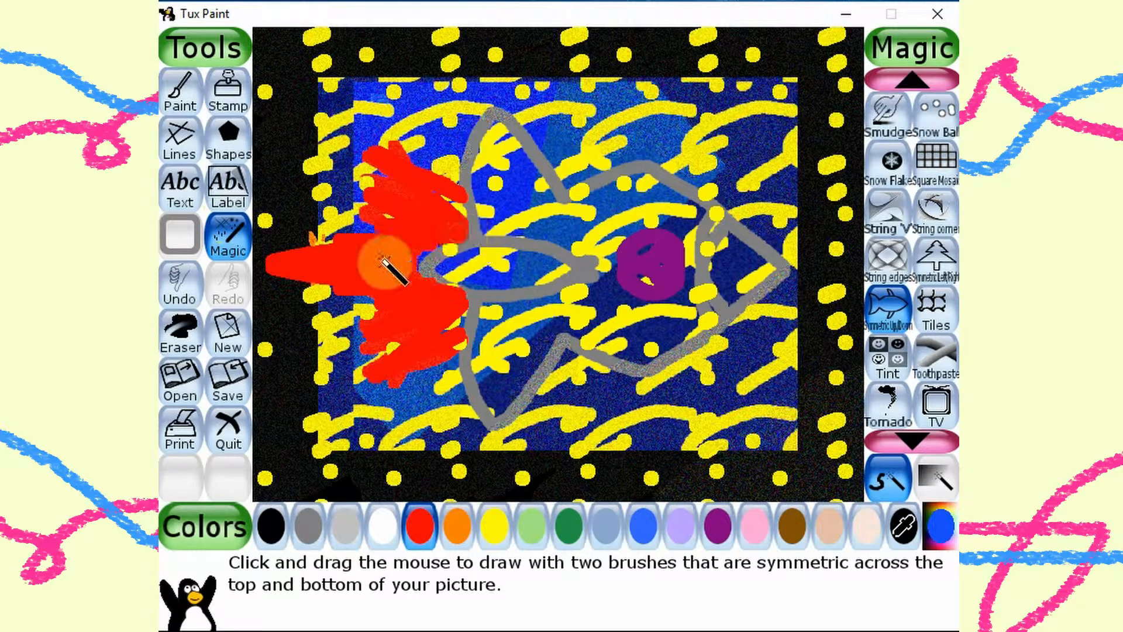
left_click(465, 529)
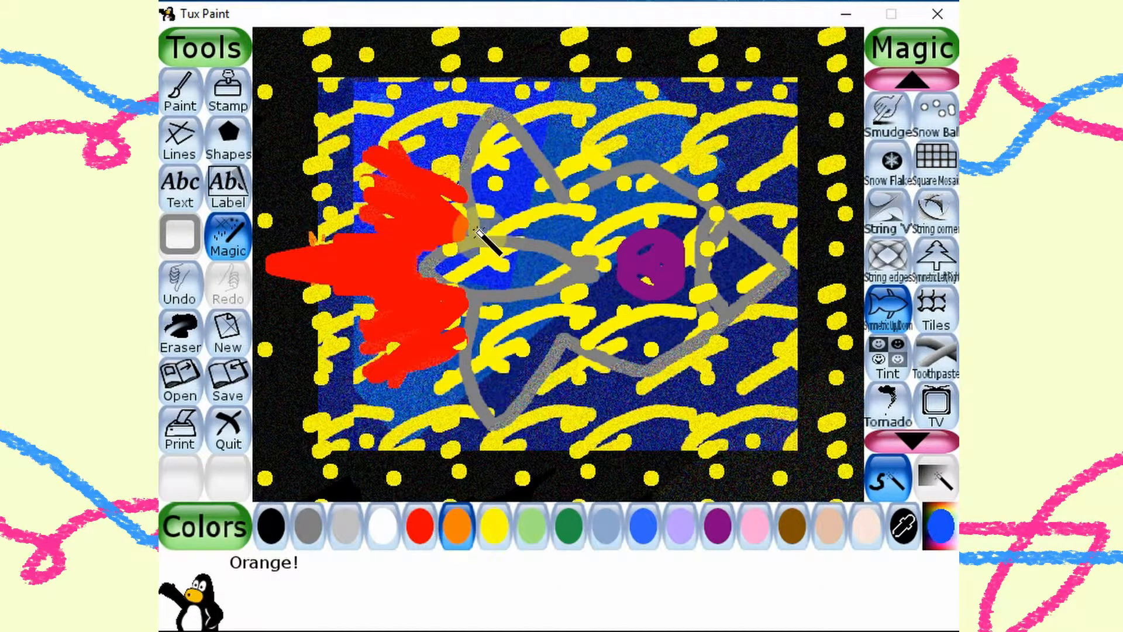
mouse_move(478, 232)
left_mouse_down()
mouse_move(399, 187)
mouse_move(443, 214)
mouse_move(405, 265)
mouse_move(352, 270)
left_mouse_up()
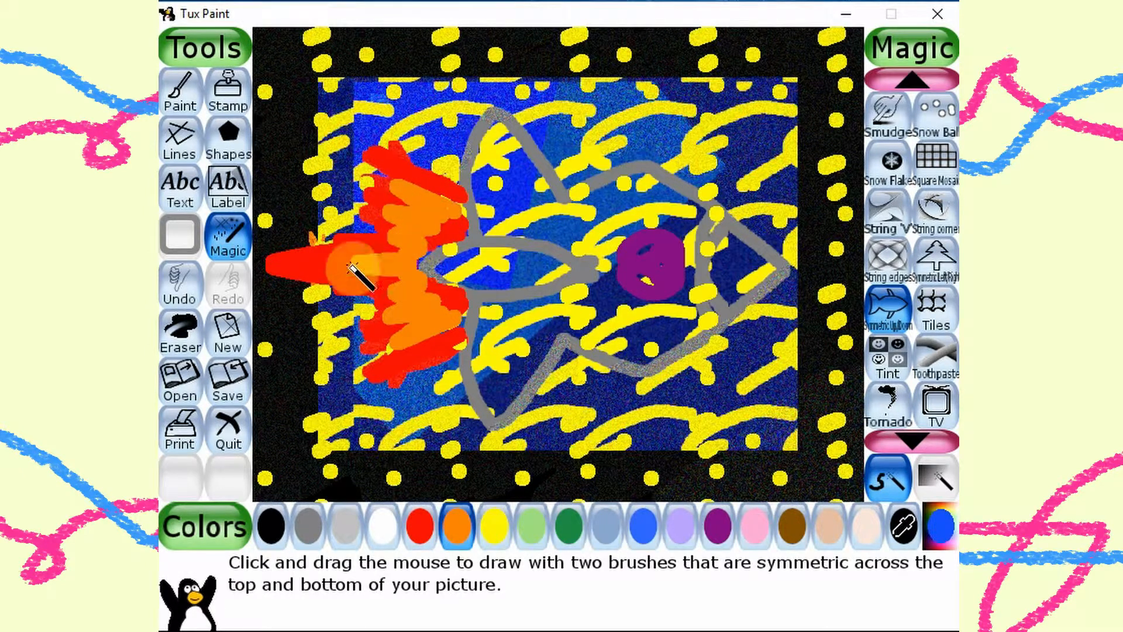
- Fill the inside of the rocket's central fin with white using the Fill magic effect
left_click(914, 80)
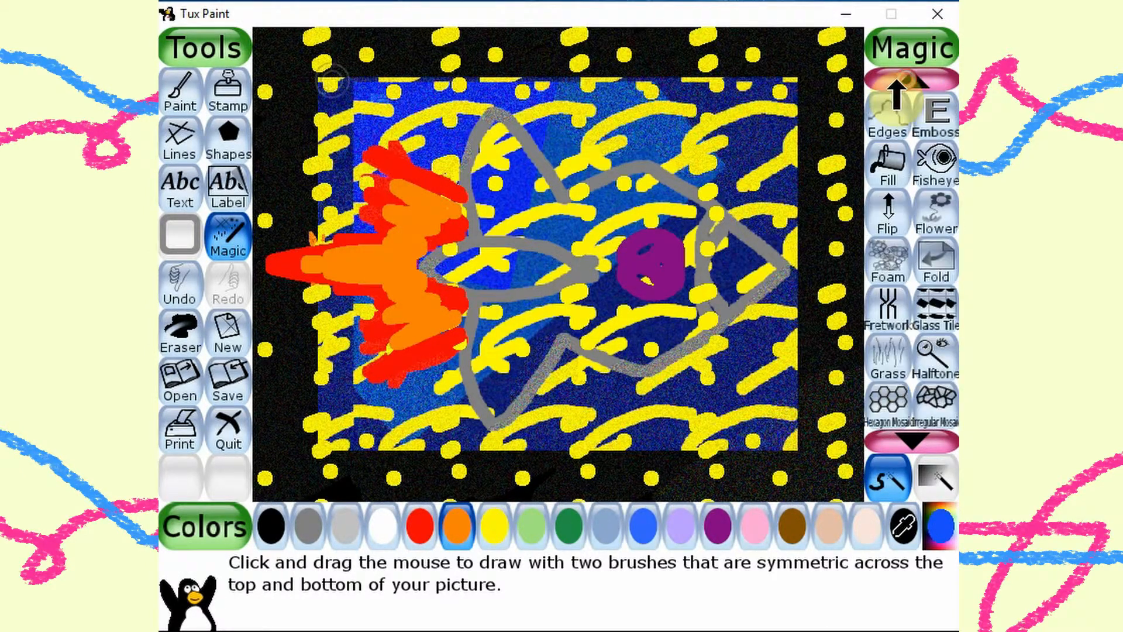
left_click(890, 206)
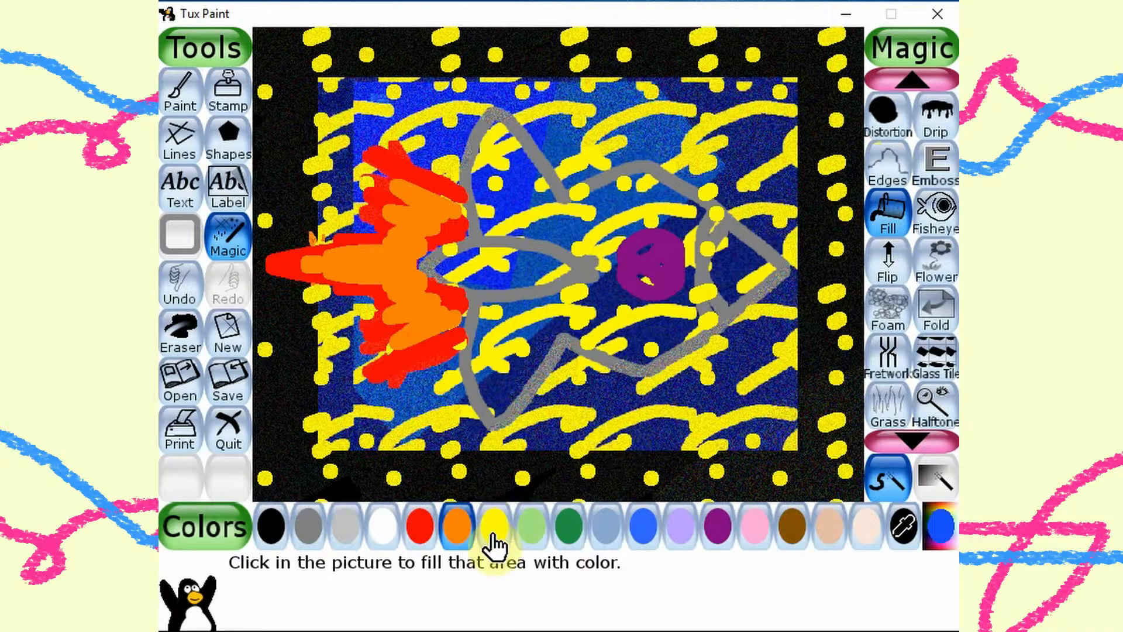
left_click(355, 528)
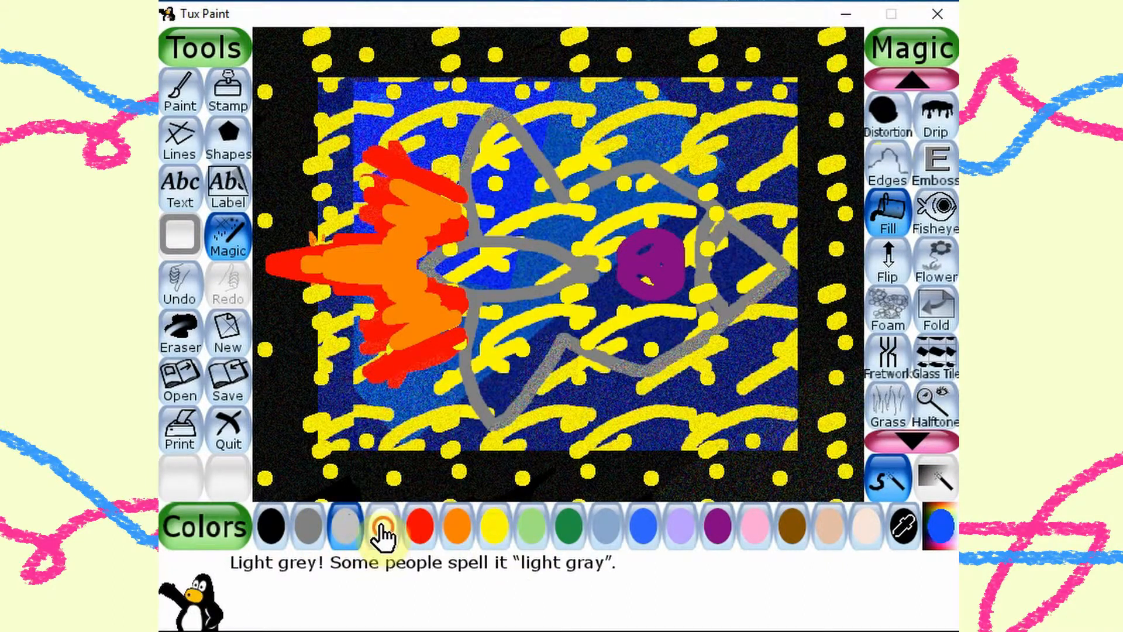
left_click(380, 528)
left_click(512, 267)
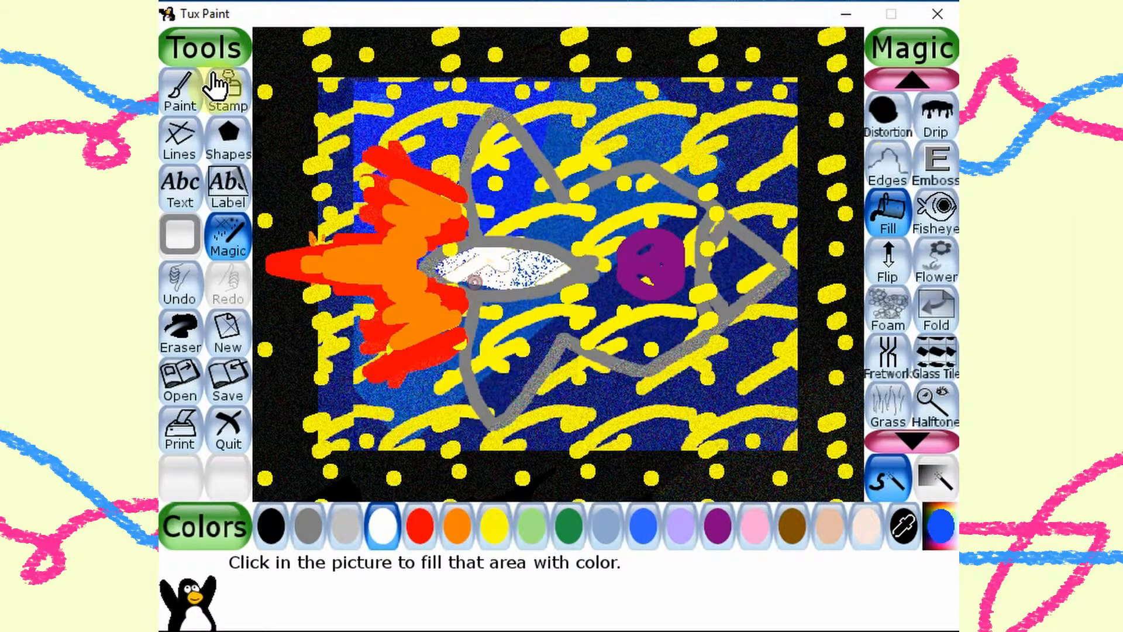
- Paint the whole rocket, including its fins and nose, solid white with the largest round brush
left_click(175, 94)
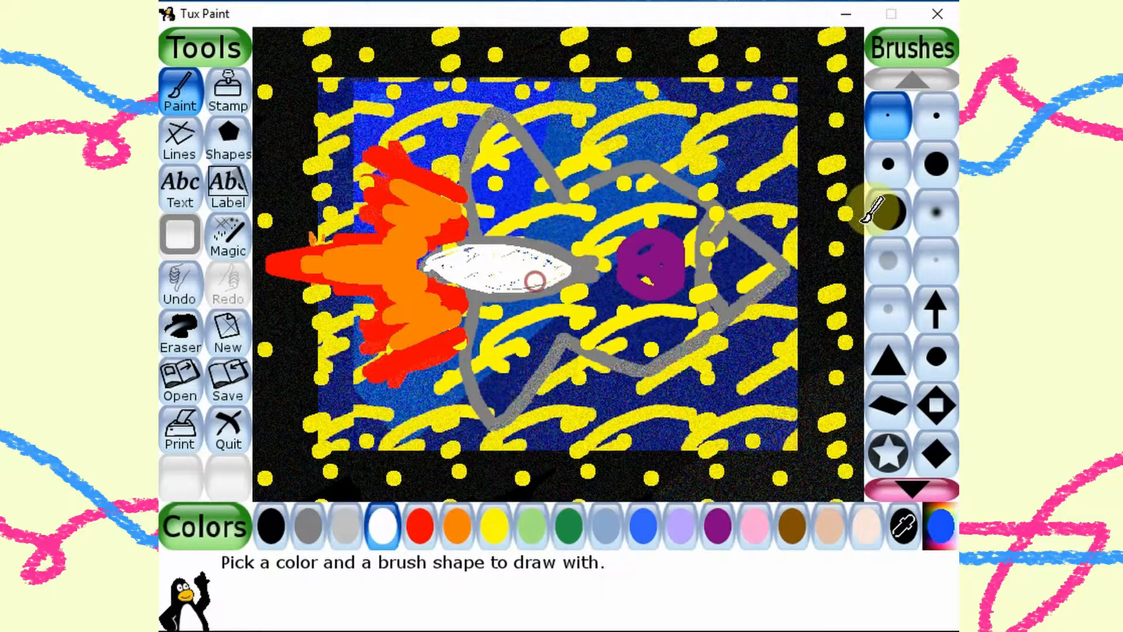
left_click(885, 225)
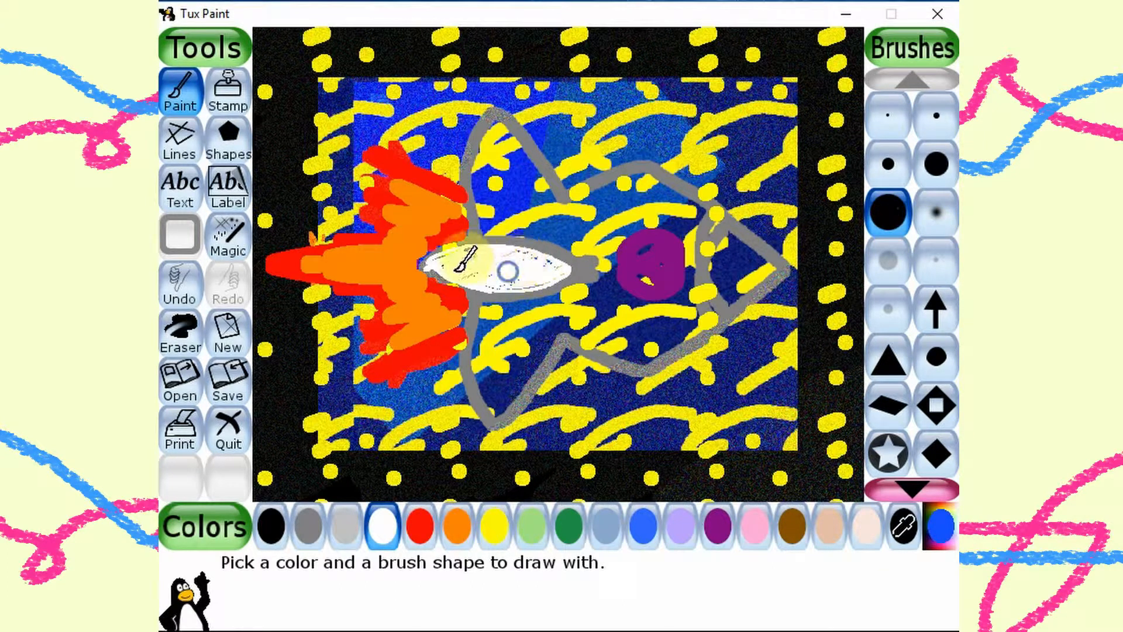
mouse_move(467, 261)
left_mouse_down()
mouse_move(578, 268)
mouse_move(580, 301)
mouse_move(513, 318)
mouse_move(497, 310)
mouse_move(494, 339)
left_mouse_up()
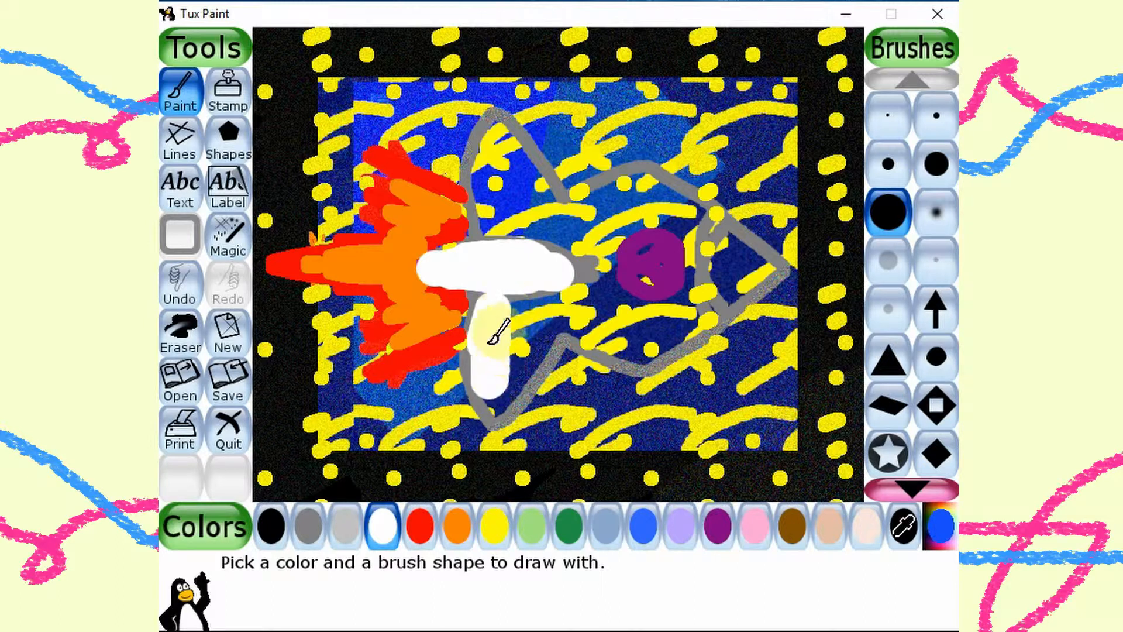
left_click_drag(498, 389, 540, 363)
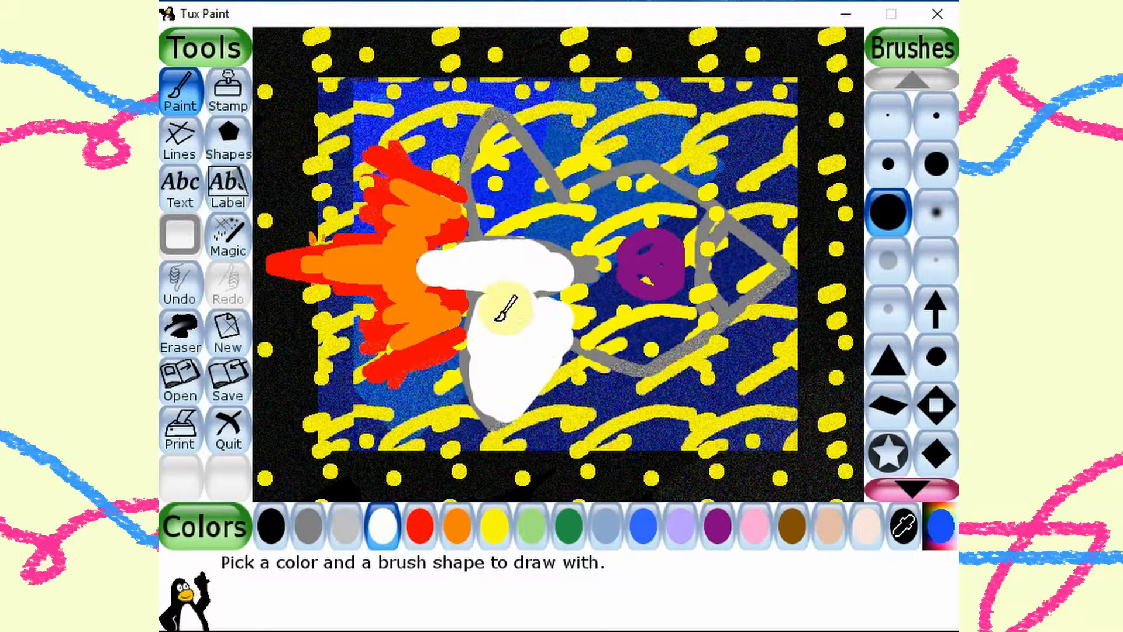
left_click_drag(497, 320, 501, 314)
mouse_move(497, 198)
left_mouse_down()
mouse_move(500, 137)
mouse_move(541, 216)
mouse_move(509, 207)
mouse_move(513, 173)
mouse_move(495, 126)
mouse_move(561, 230)
left_mouse_up()
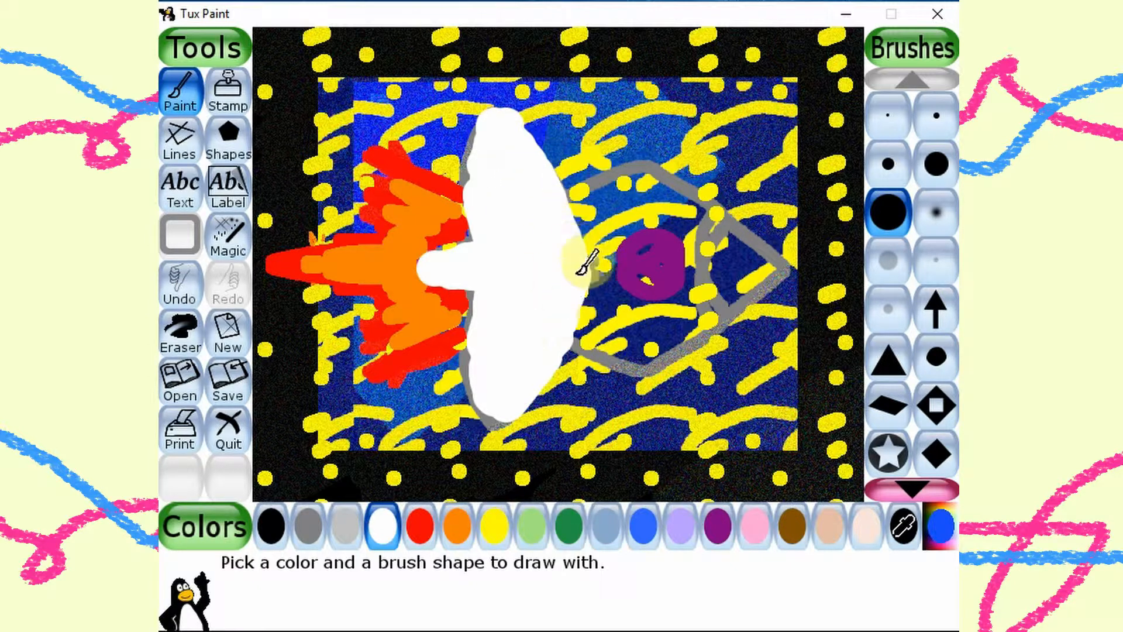
mouse_move(592, 266)
left_mouse_down()
mouse_move(586, 290)
mouse_move(627, 249)
mouse_move(669, 326)
mouse_move(750, 256)
mouse_move(737, 288)
mouse_move(619, 340)
mouse_move(618, 357)
mouse_move(685, 341)
mouse_move(776, 280)
mouse_move(564, 207)
mouse_move(629, 180)
mouse_move(706, 200)
mouse_move(790, 262)
mouse_move(652, 192)
mouse_move(552, 181)
mouse_move(502, 120)
mouse_move(488, 157)
mouse_move(523, 268)
mouse_move(489, 297)
mouse_move(489, 339)
left_mouse_up()
- Outline the rocket's body, outer fins and central fin in dark grey with the Symmetric Up/Down magic effect
left_click(228, 237)
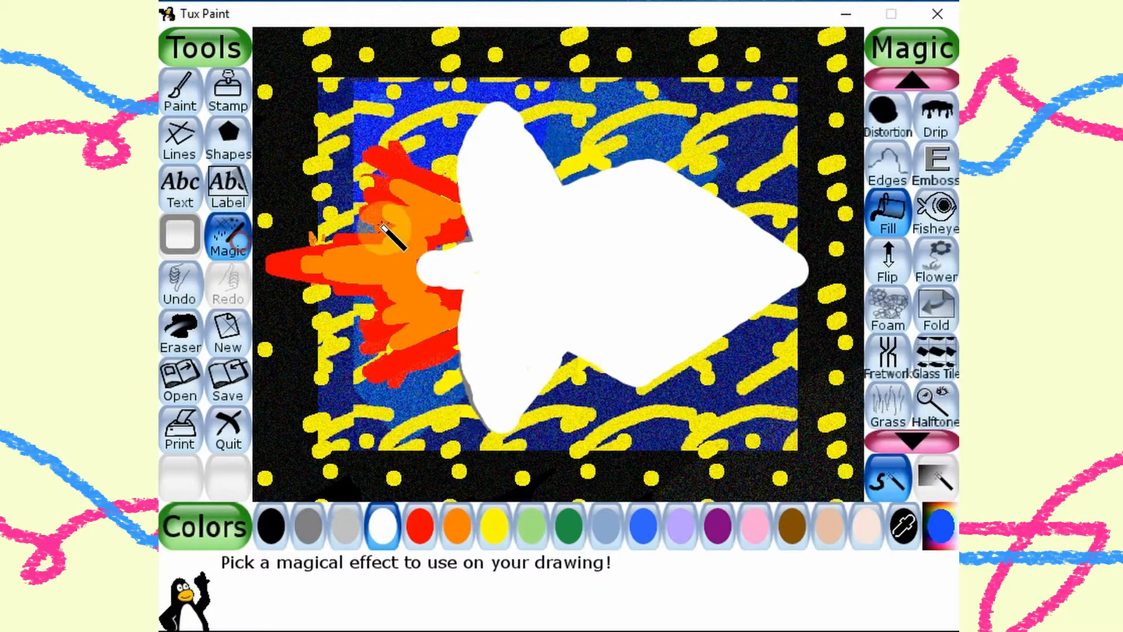
left_click(912, 444)
left_click(888, 356)
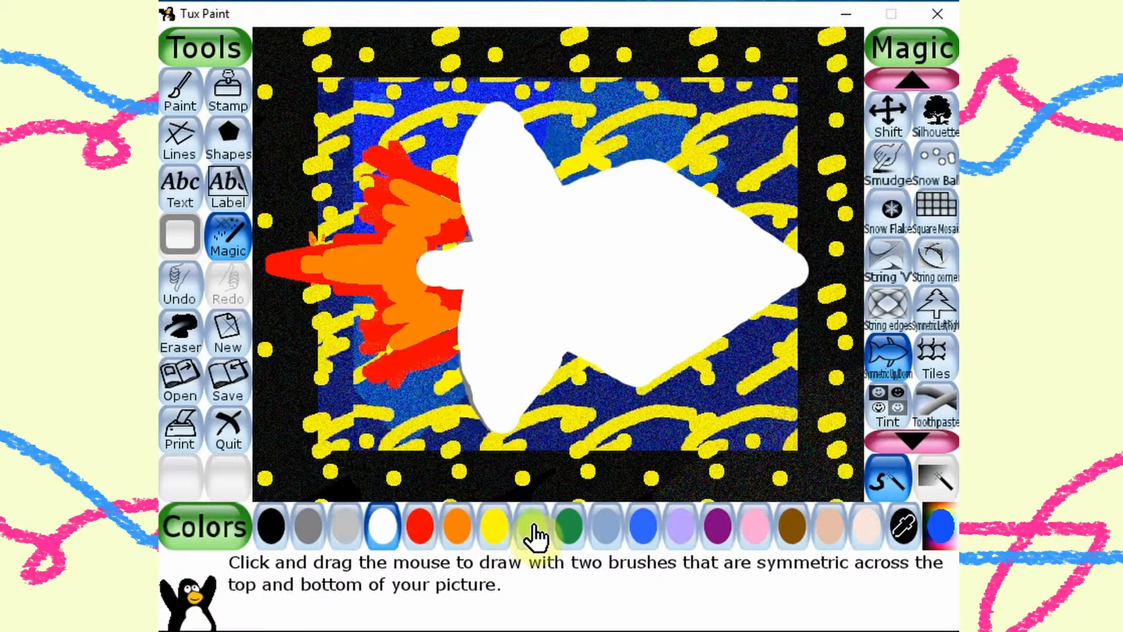
left_click(309, 529)
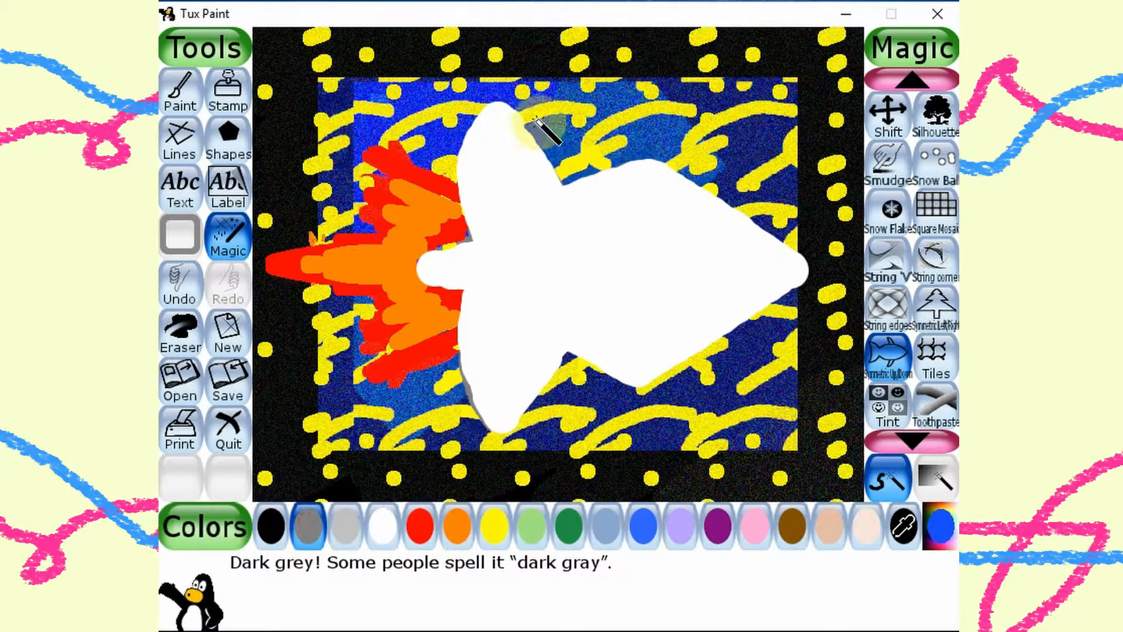
mouse_move(561, 190)
left_mouse_down()
mouse_move(663, 168)
mouse_move(594, 178)
mouse_move(644, 162)
left_mouse_up()
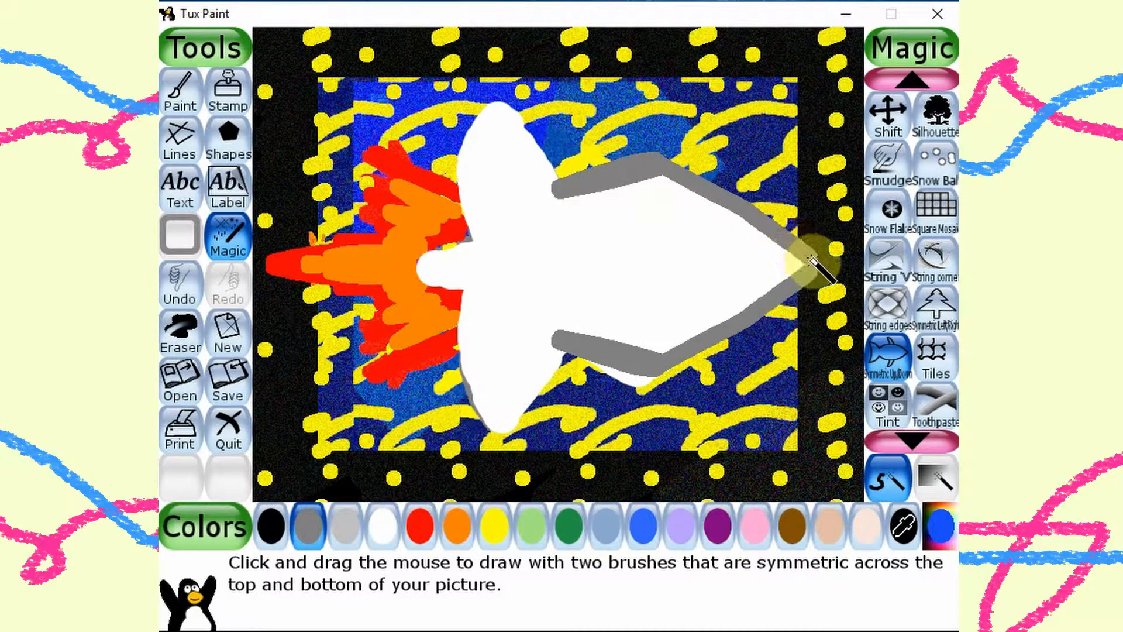
mouse_move(812, 260)
left_mouse_down()
mouse_move(712, 287)
mouse_move(611, 341)
mouse_move(554, 339)
mouse_move(643, 373)
mouse_move(812, 266)
mouse_move(546, 166)
mouse_move(501, 102)
mouse_move(471, 146)
mouse_move(476, 229)
mouse_move(465, 236)
mouse_move(582, 272)
left_mouse_up()
- Draw two symmetric purple windows on the rocket's front body and a light grey band dividing off the nose cone
left_click(716, 541)
mouse_move(631, 234)
left_mouse_down()
mouse_move(657, 251)
mouse_move(709, 254)
mouse_move(722, 269)
left_mouse_up()
left_click(345, 525)
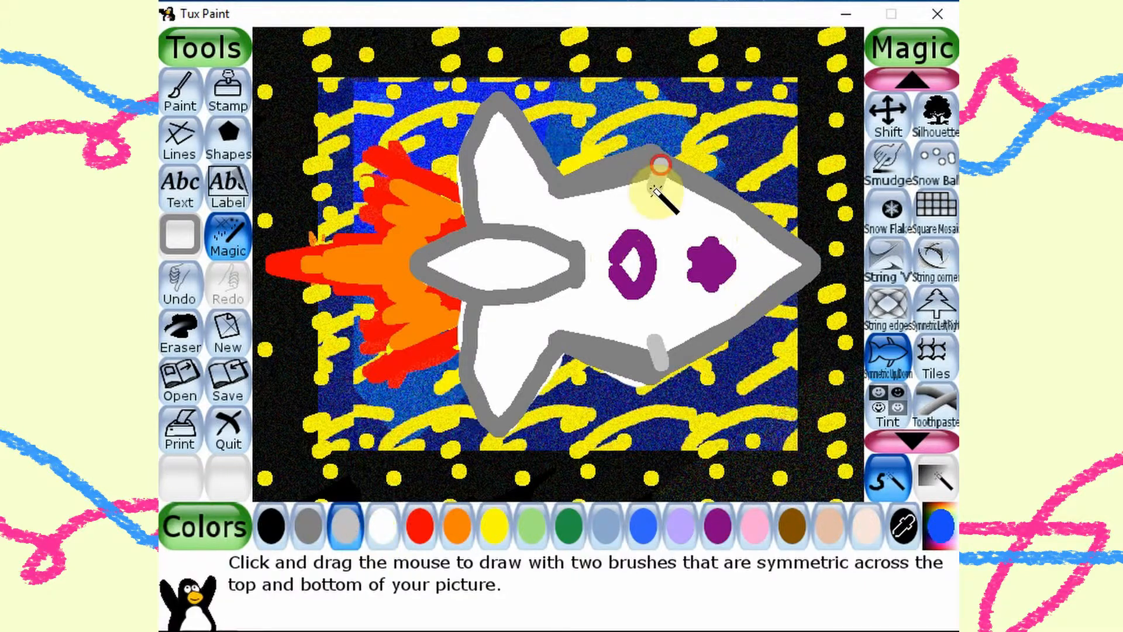
left_click_drag(657, 171, 662, 266)
- Fill the rocket's nose cone and central fin with greyish blue using the Fill magic effect
scroll(890, 234, "up", 5)
left_click(889, 211)
left_click(607, 535)
left_click(707, 307)
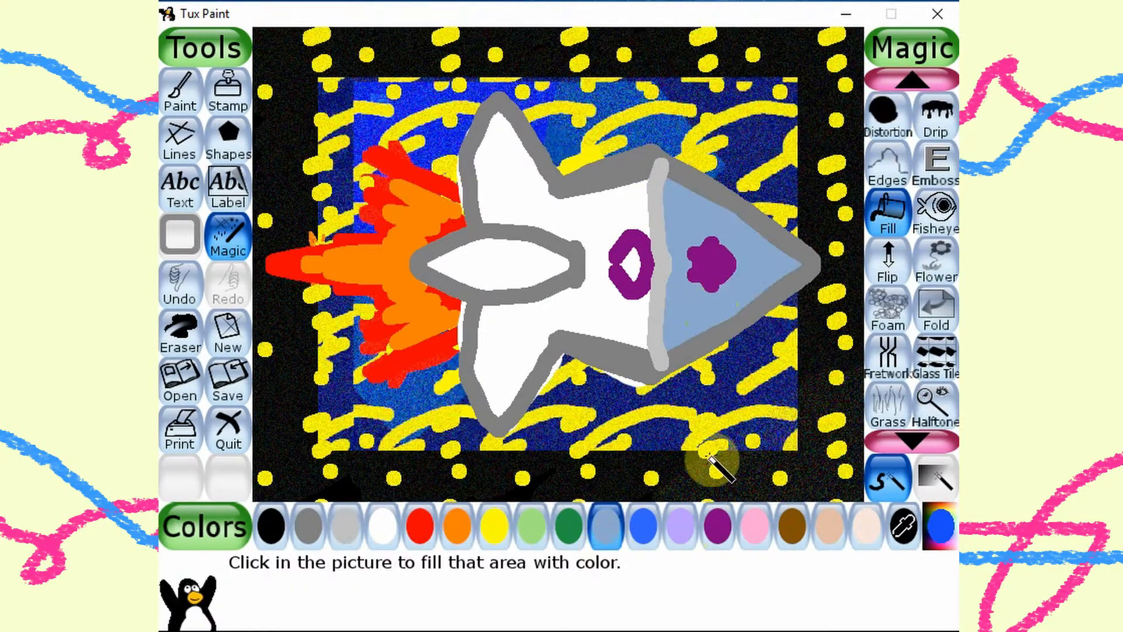
left_click(514, 259)
- Draw symmetric grey lines separating the two outer fins from the rocket's body
scroll(891, 293, "down", 10)
left_click(889, 308)
left_click(346, 524)
left_click_drag(546, 296, 561, 343)
left_click(308, 526)
- Fill both outer fins with blue and the centre of the ring-shaped window with lavender
left_click(640, 535)
scroll(912, 82, "up", 17)
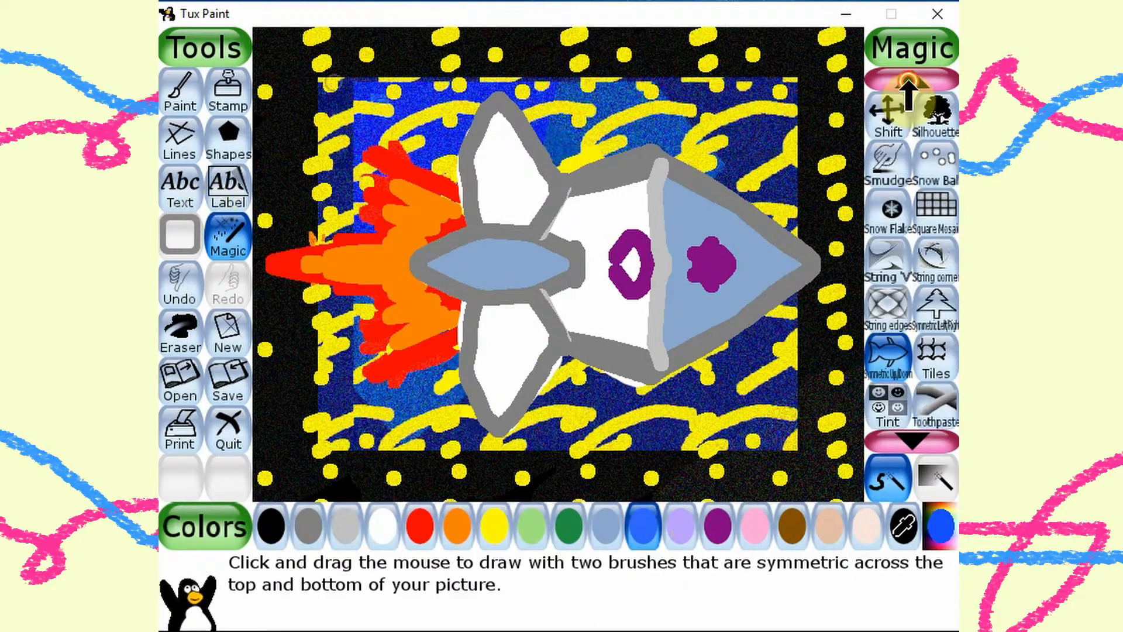
left_click(888, 259)
left_click(529, 225)
left_click(508, 327)
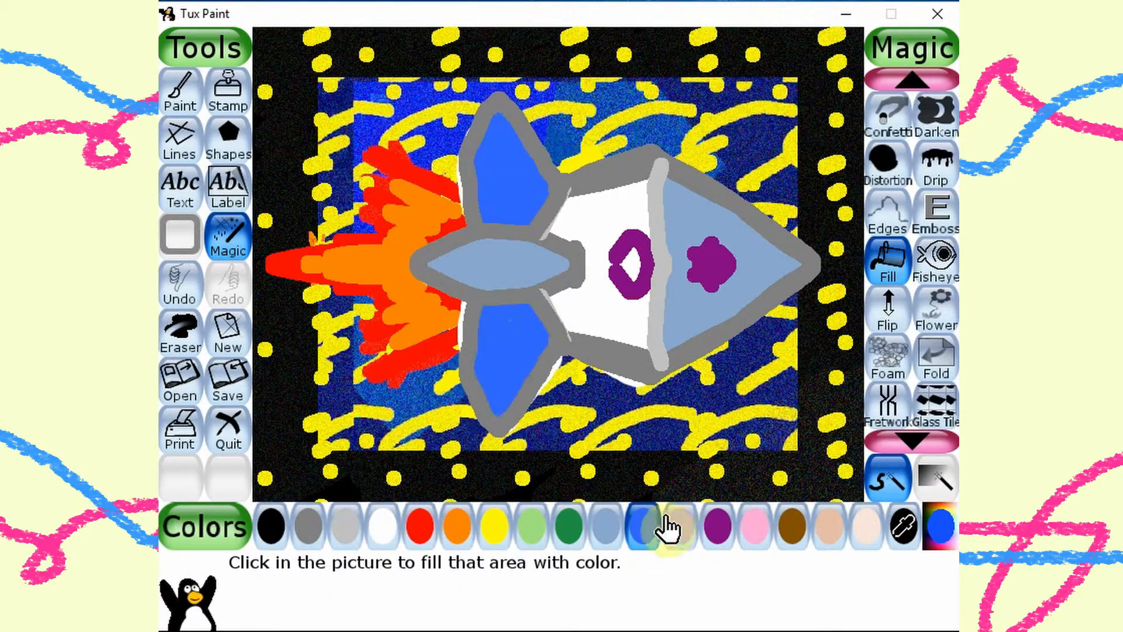
left_click(680, 526)
left_click(631, 265)
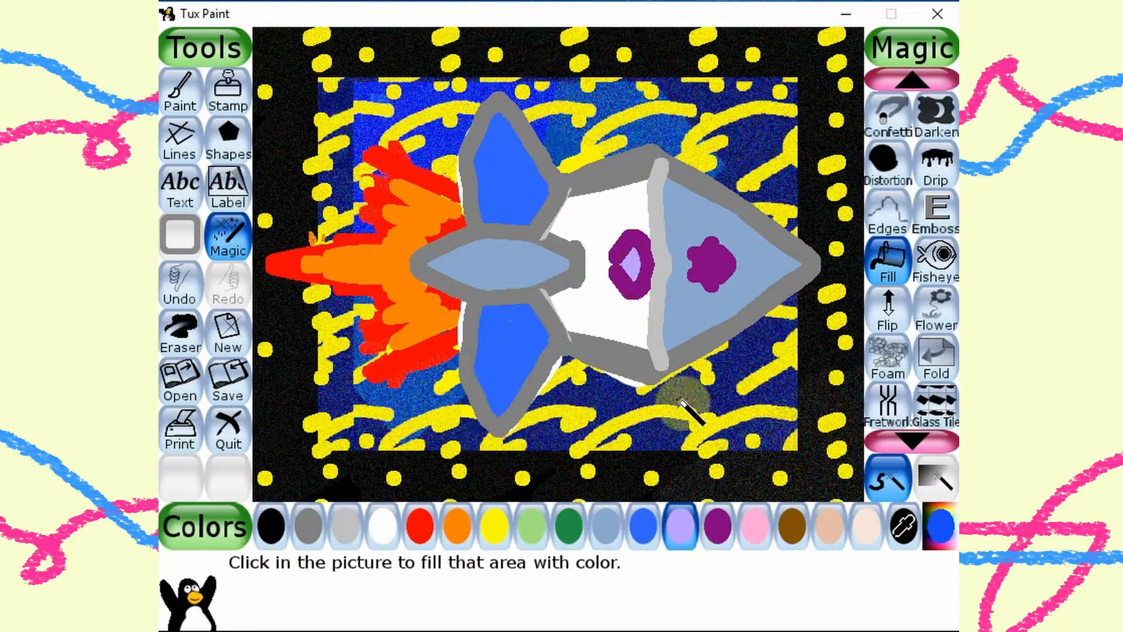
- Brush yellow crossed-line sparkles over the middle, upper and lower parts of the exhaust flames
left_click(185, 90)
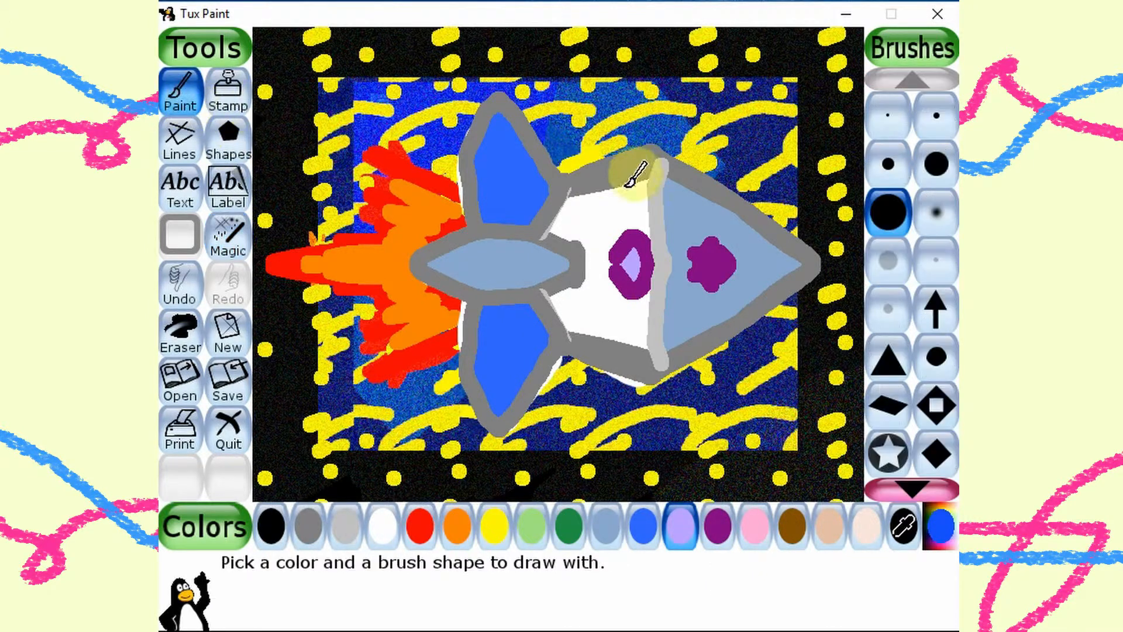
left_click(912, 486)
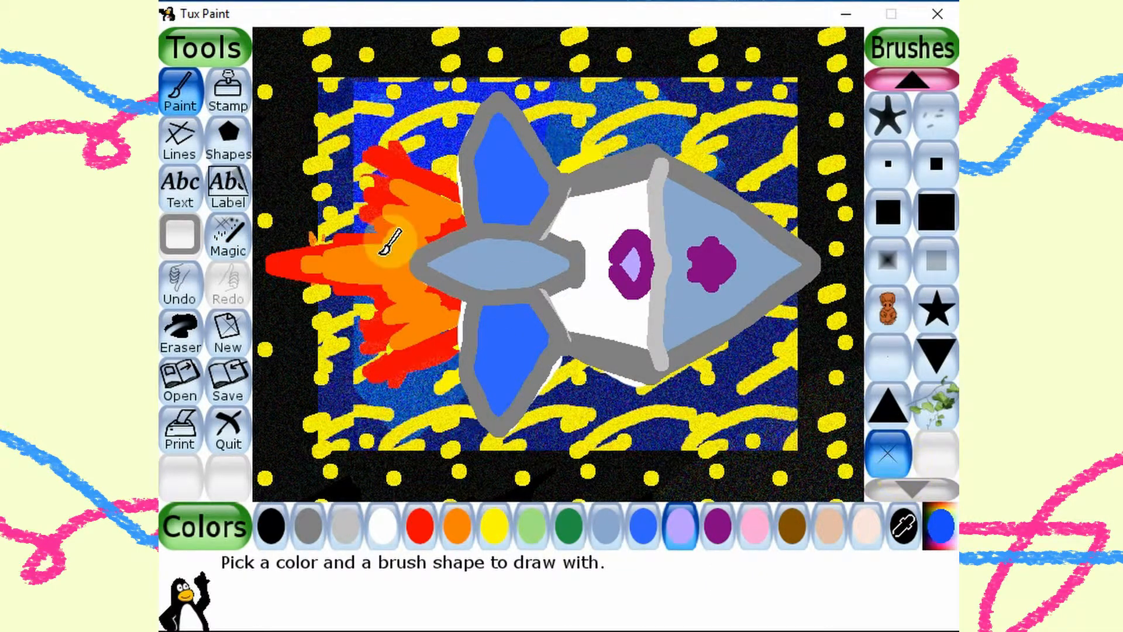
left_click(494, 526)
left_click(412, 219)
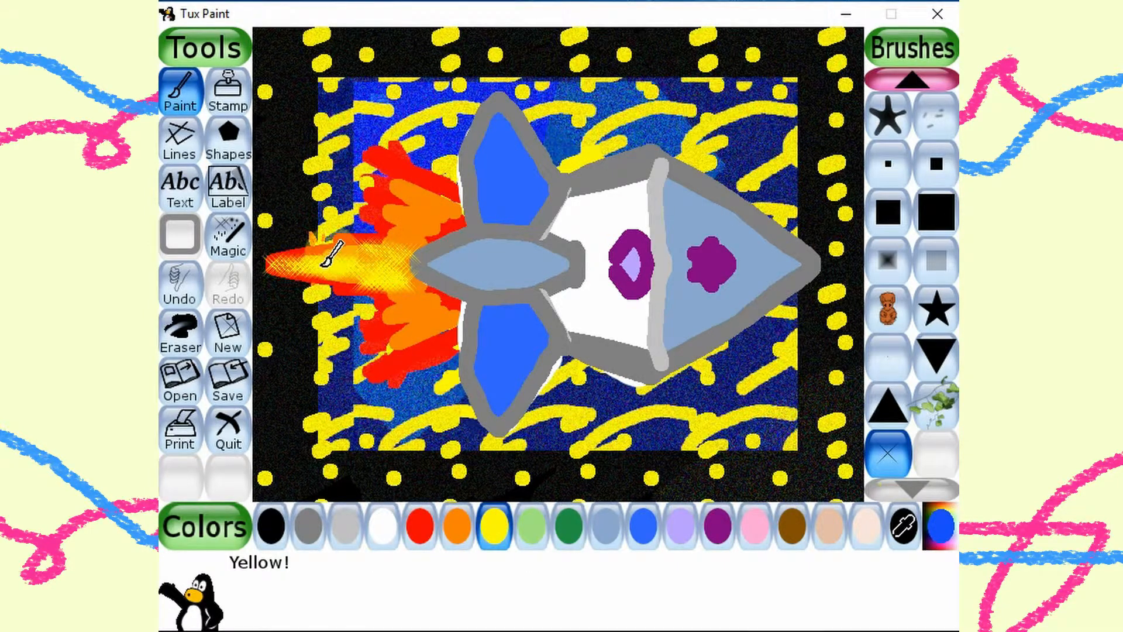
mouse_move(331, 254)
left_mouse_down()
mouse_move(465, 245)
mouse_move(422, 239)
mouse_move(449, 219)
mouse_move(388, 204)
mouse_move(412, 203)
left_mouse_up()
left_click(459, 319)
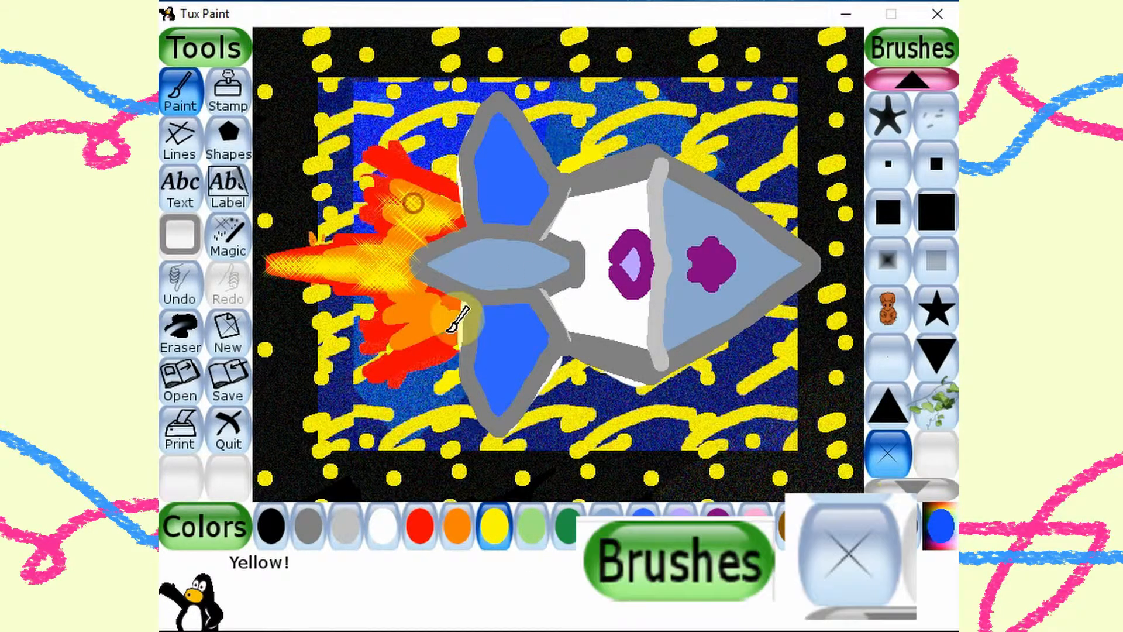
mouse_move(450, 329)
left_mouse_down()
mouse_move(446, 301)
mouse_move(384, 321)
mouse_move(468, 301)
left_mouse_up()
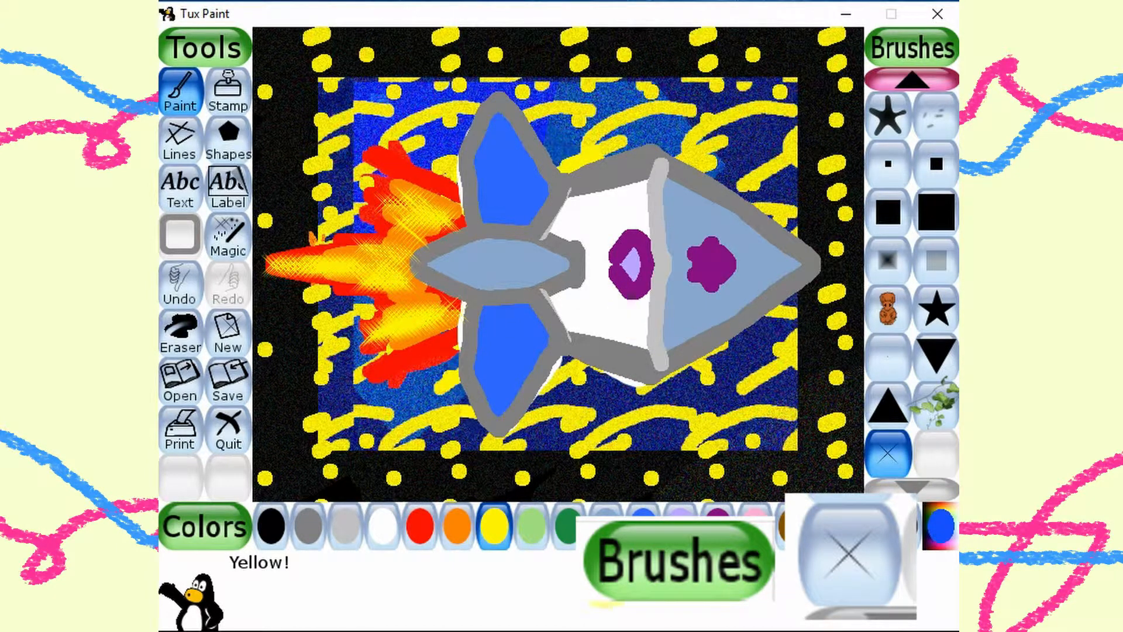
- Draw a wavy trail behind the rocket, across the exhaust flame, with the Rainbow magic effect
left_click(228, 237)
scroll(914, 432, "down", 10)
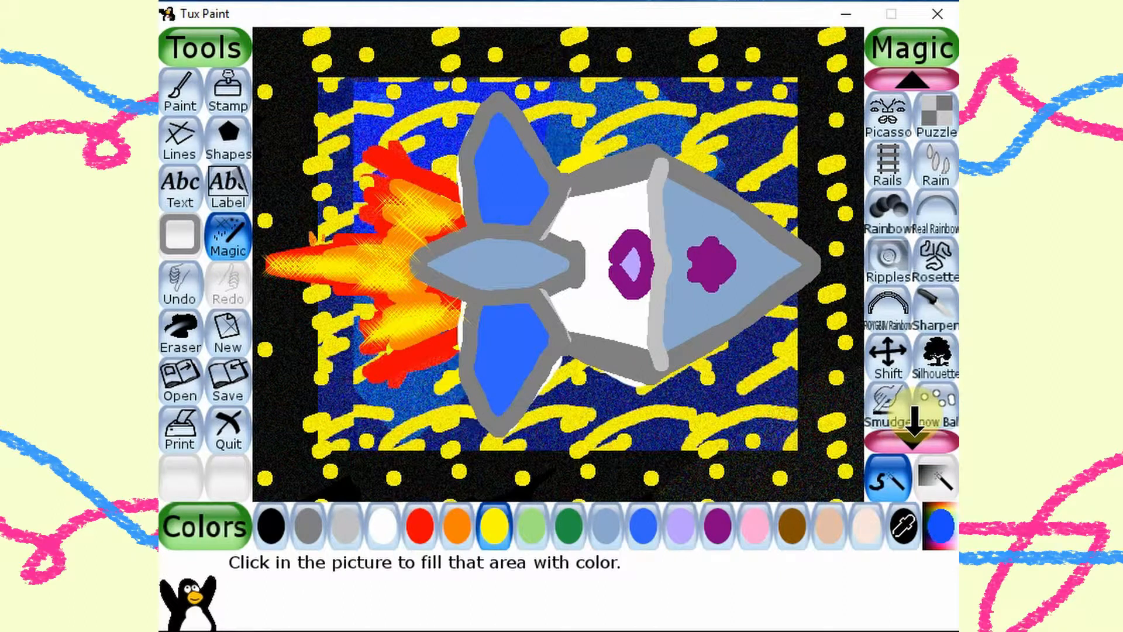
left_click(879, 228)
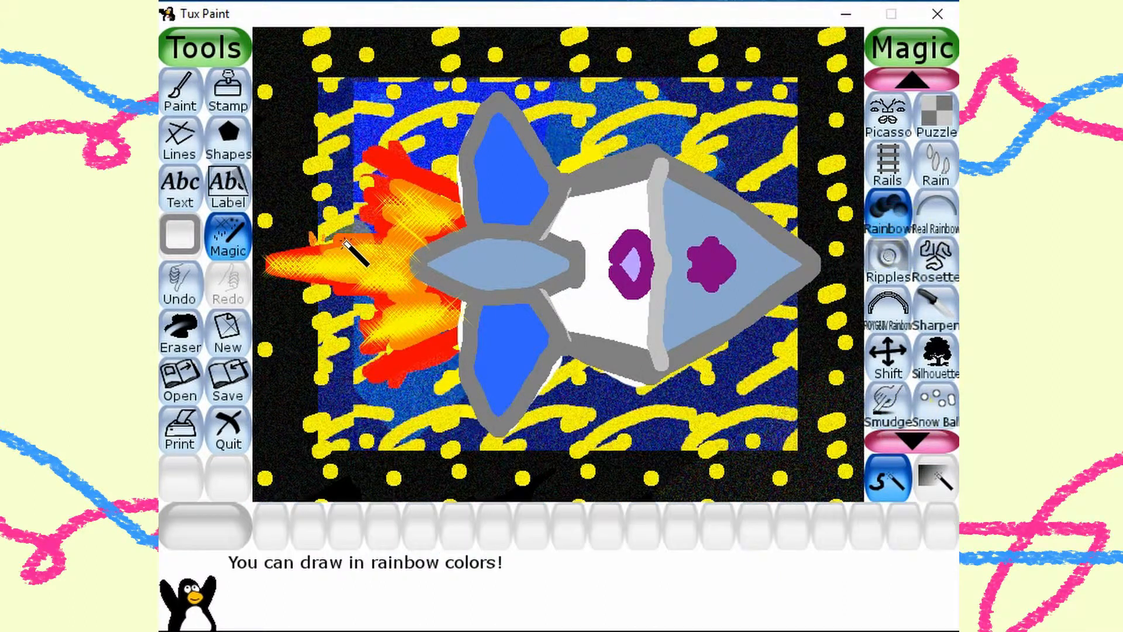
mouse_move(411, 266)
left_mouse_down()
mouse_move(351, 259)
mouse_move(302, 296)
mouse_move(239, 273)
left_mouse_up()
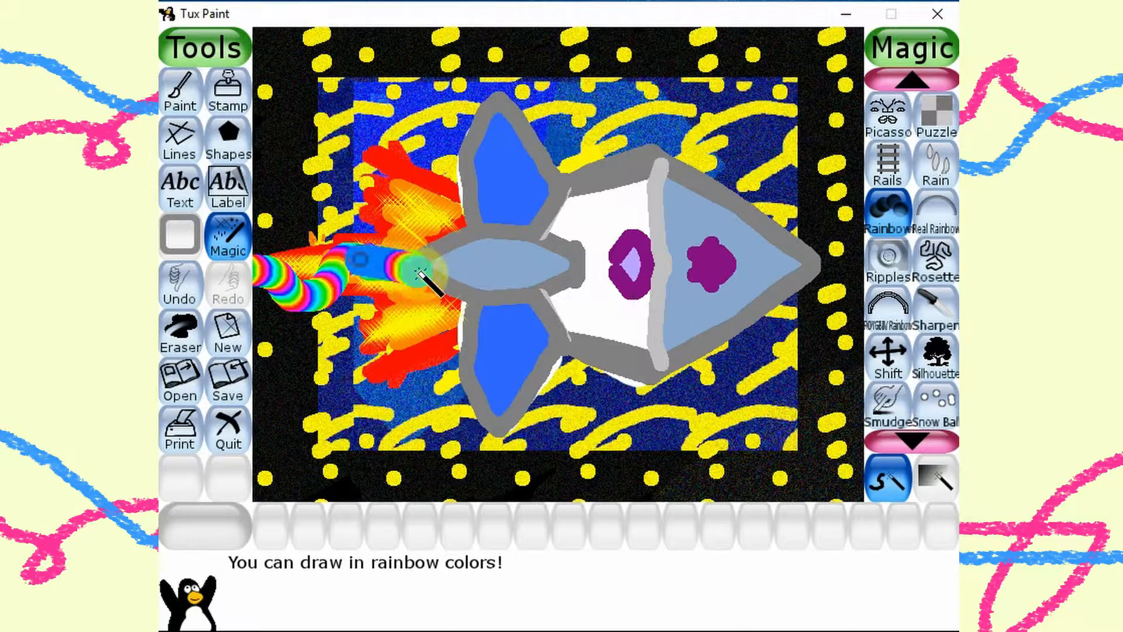
mouse_move(431, 270)
left_mouse_down()
mouse_move(331, 257)
mouse_move(303, 298)
mouse_move(250, 269)
left_mouse_up()
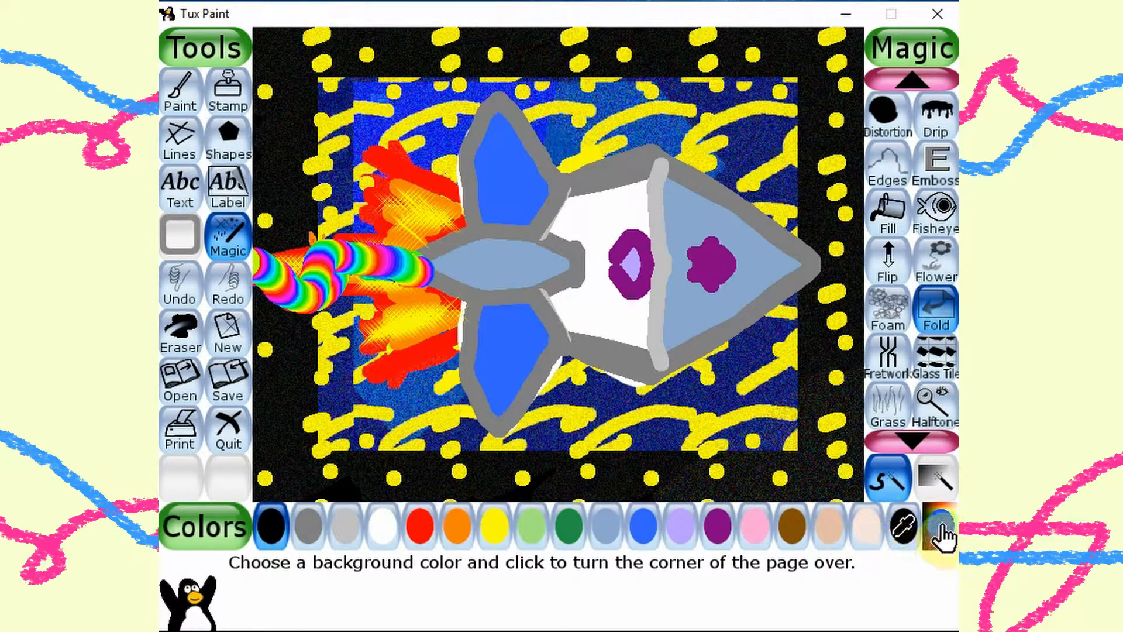
- Pick a custom dark navy blue and fold the page's lower-right corner up to the upper-left edge with the Fold effect
left_click(941, 526)
left_click(401, 215)
left_click(345, 311)
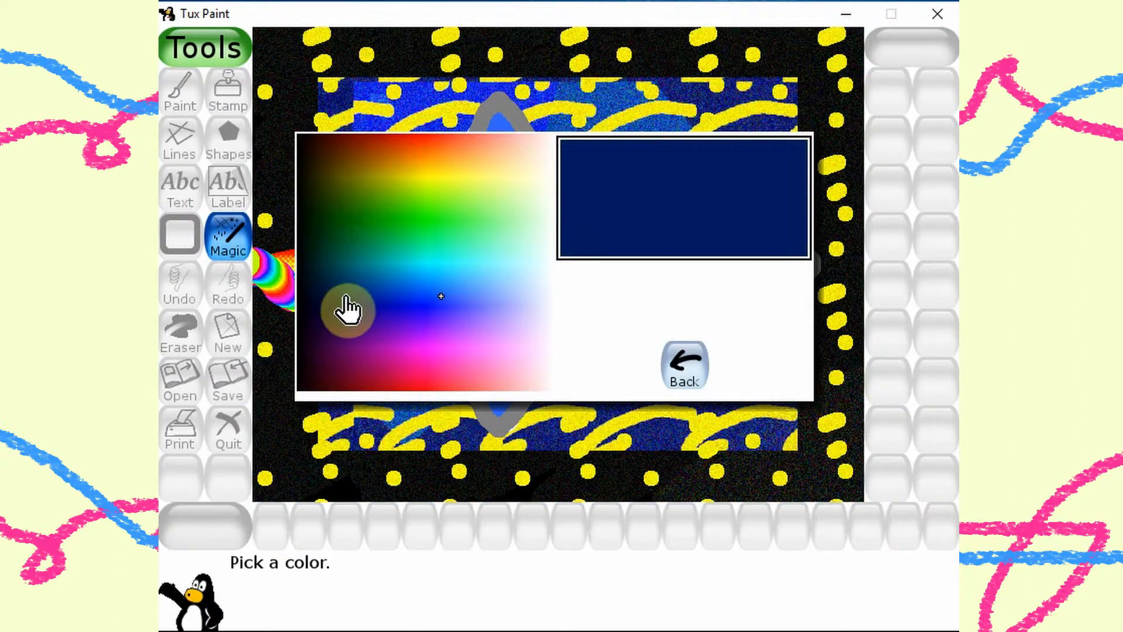
left_click(349, 311)
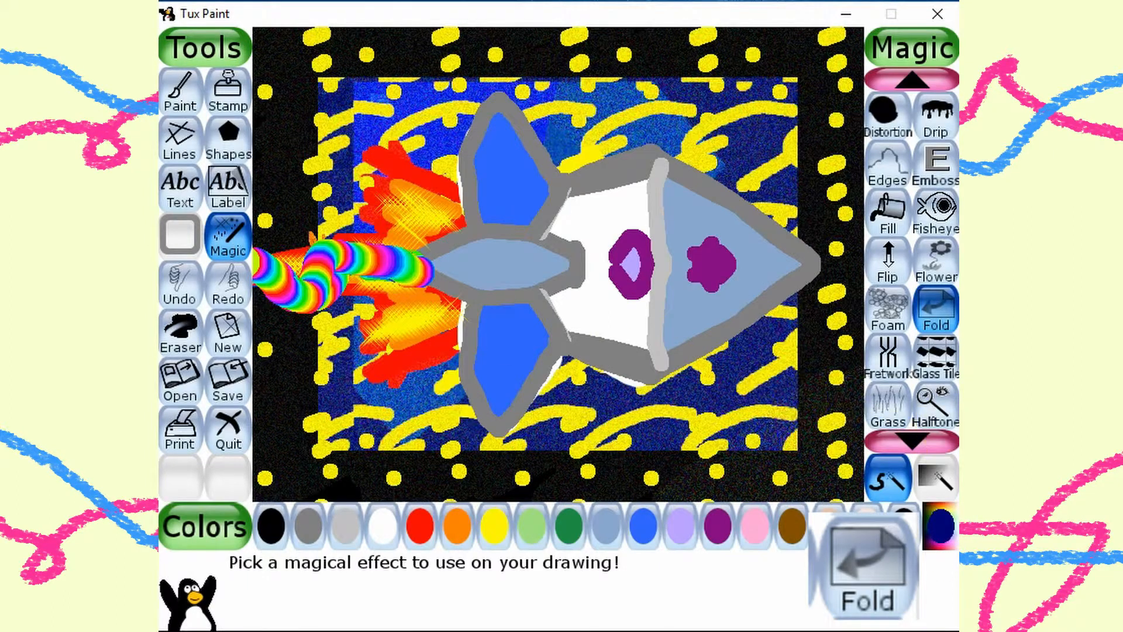
left_click(947, 315)
left_click_drag(859, 472, 235, 91)
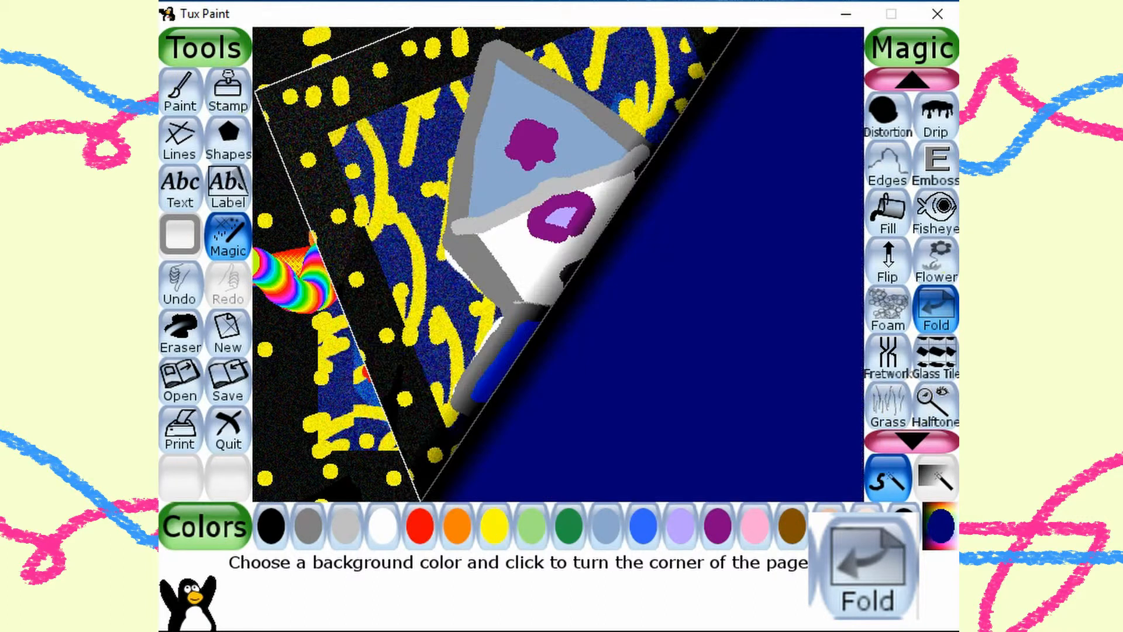
- Scribble looping lines across the whole folded picture with the Rainbow magic effect
scroll(883, 306, "down", 10)
left_click(887, 307)
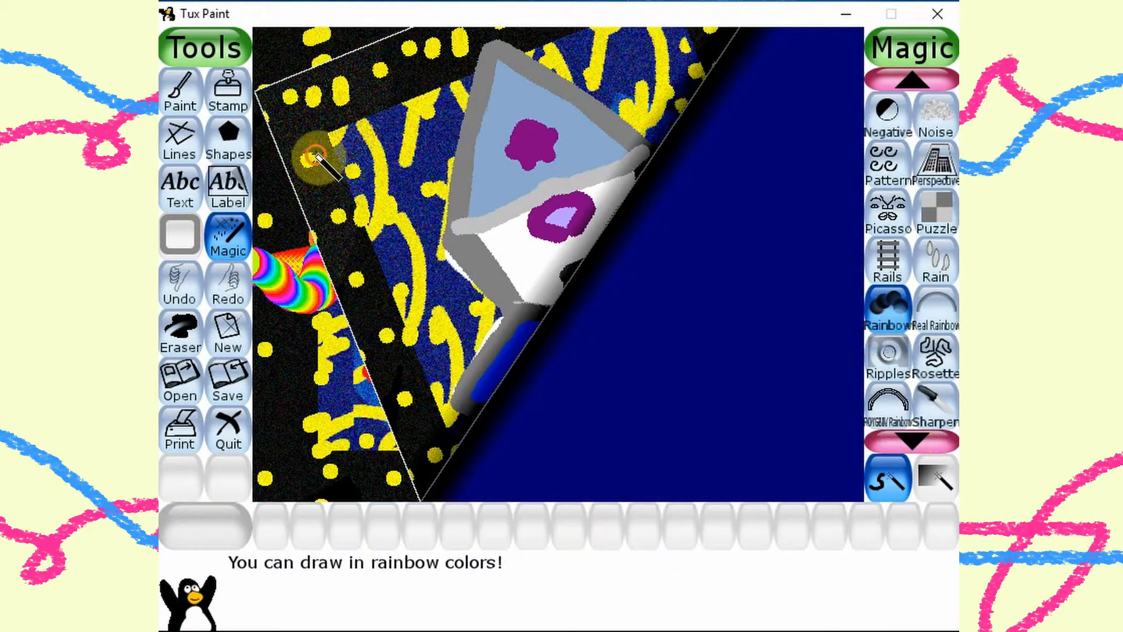
mouse_move(313, 156)
left_mouse_down()
mouse_move(484, 179)
mouse_move(725, 325)
mouse_move(768, 218)
mouse_move(827, 331)
mouse_move(788, 487)
mouse_move(601, 441)
mouse_move(727, 195)
mouse_move(857, 34)
mouse_move(486, 96)
mouse_move(211, 127)
mouse_move(719, 281)
mouse_move(213, 310)
mouse_move(739, 447)
mouse_move(412, 291)
mouse_move(241, 449)
left_mouse_up()
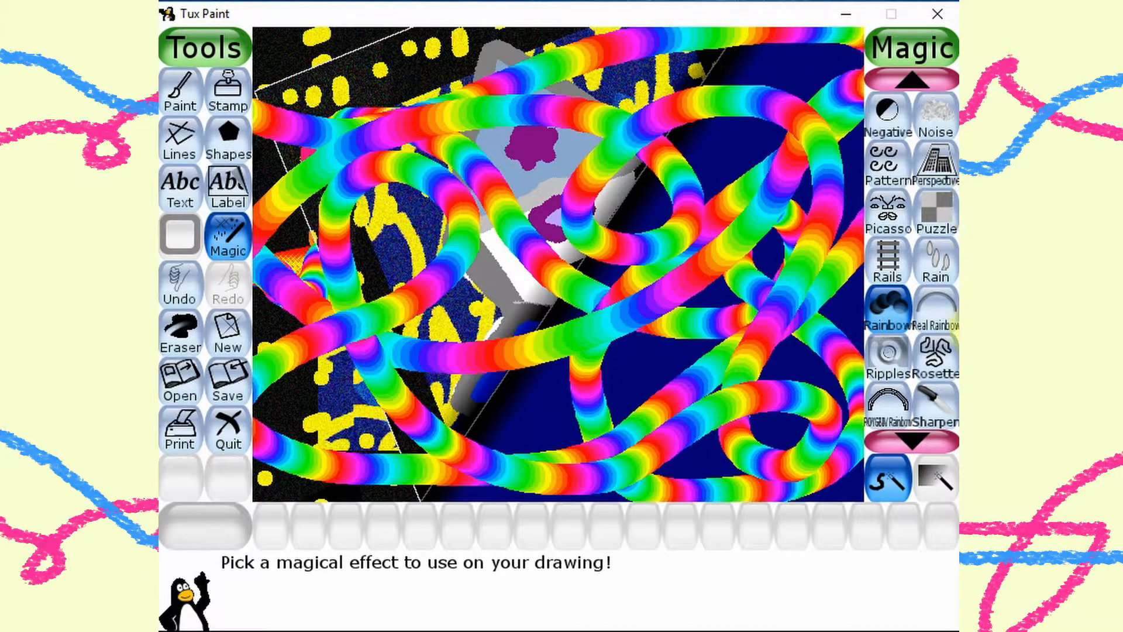
- Fold the lower-right corner over to the upper-left again with the Fold effect, using black as the background
left_click(913, 78)
left_click(911, 80)
left_click(908, 82)
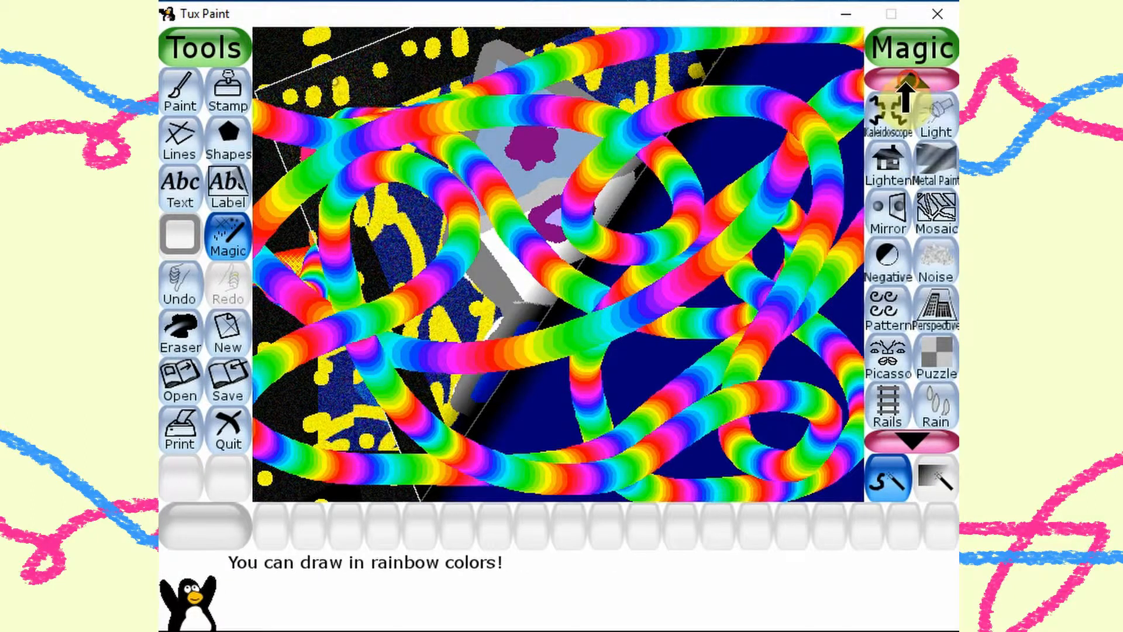
left_click(912, 79)
left_click(936, 214)
left_click_drag(851, 489, 271, 28)
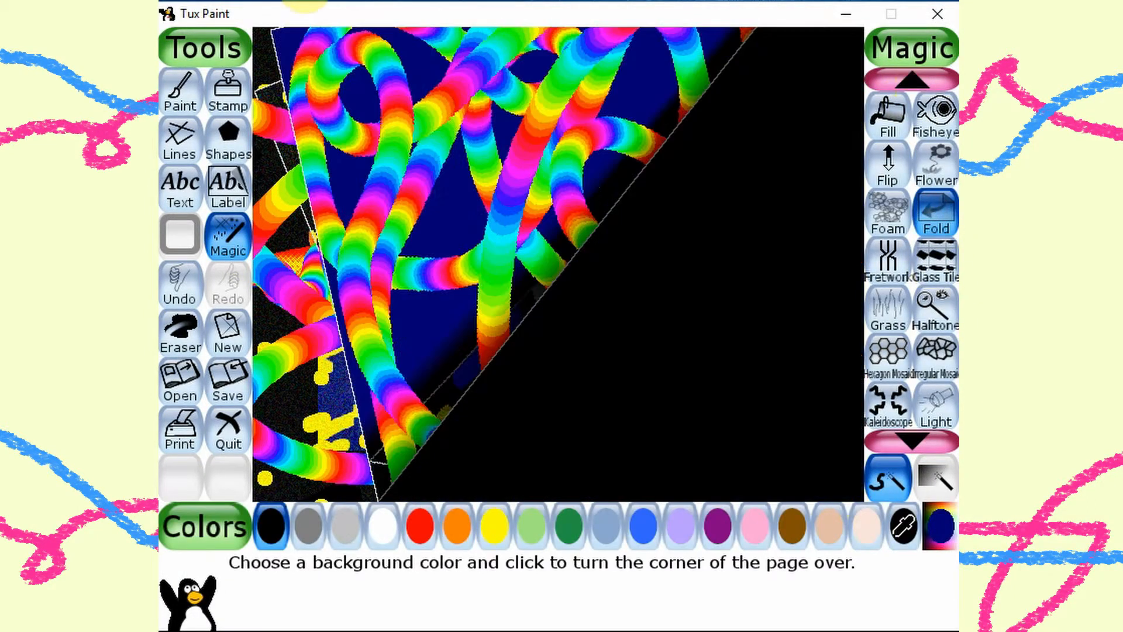
- Draw a small filled blue circle in the upper part of the black area
left_click(228, 135)
left_click(937, 213)
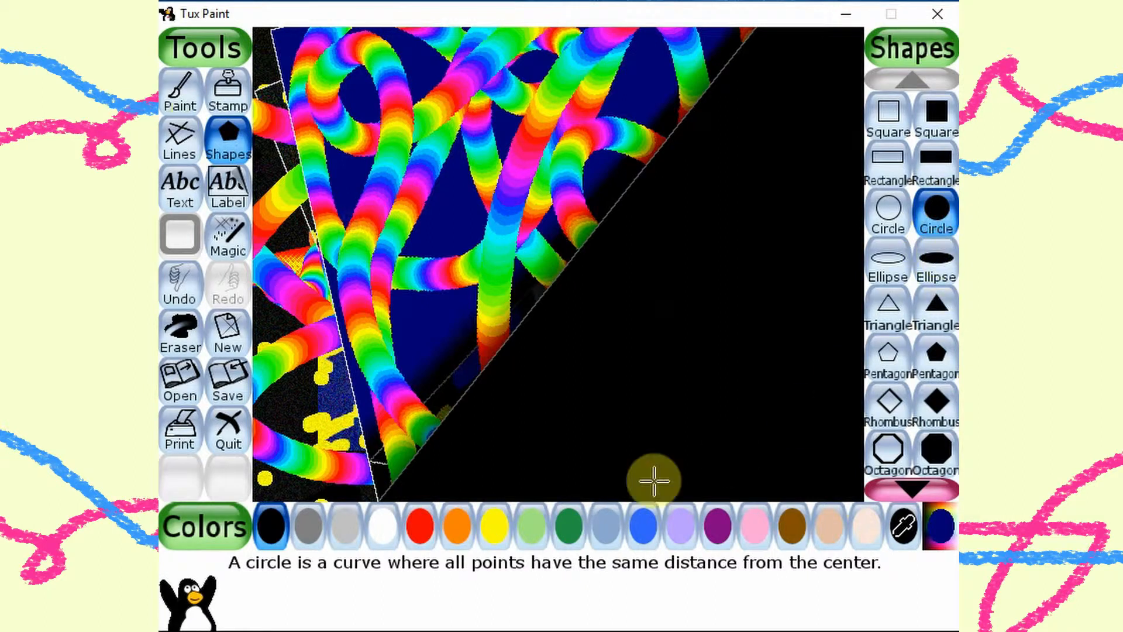
left_click(570, 531)
left_click(643, 530)
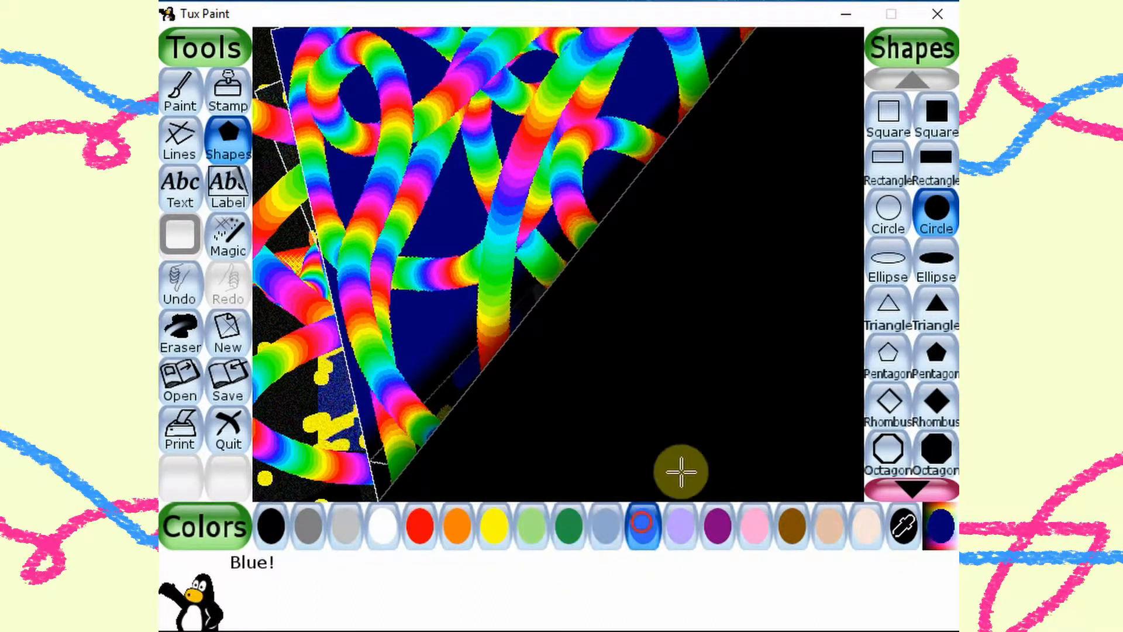
left_click_drag(782, 172, 806, 194)
- Paint dark green patches on the blue circle with a small round brush and undo the last stroke
left_click(569, 535)
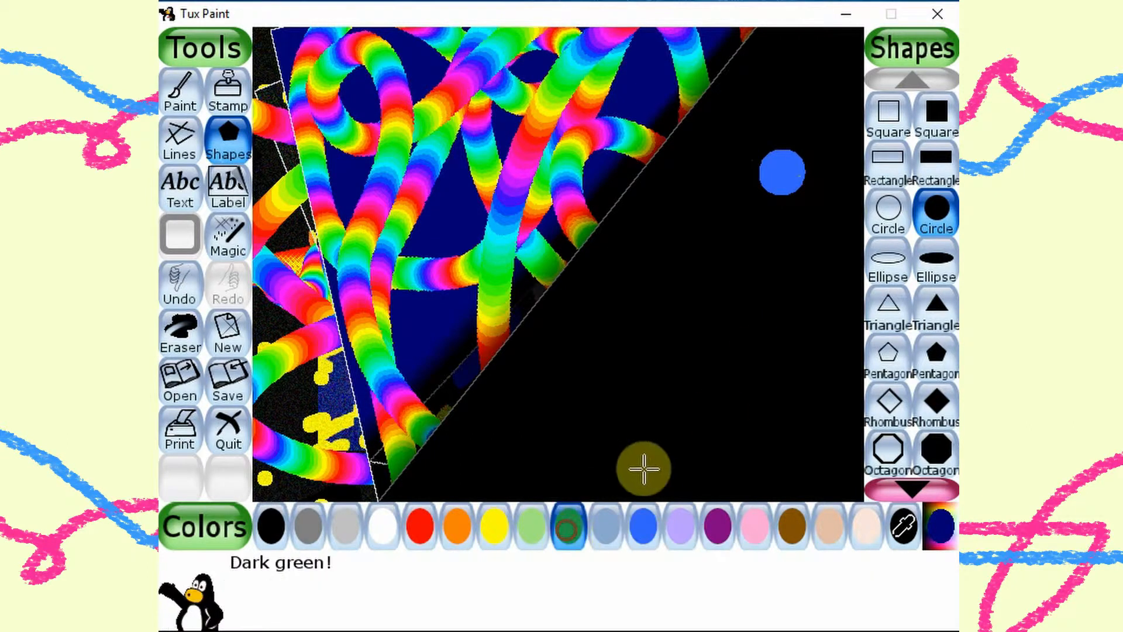
left_click(179, 89)
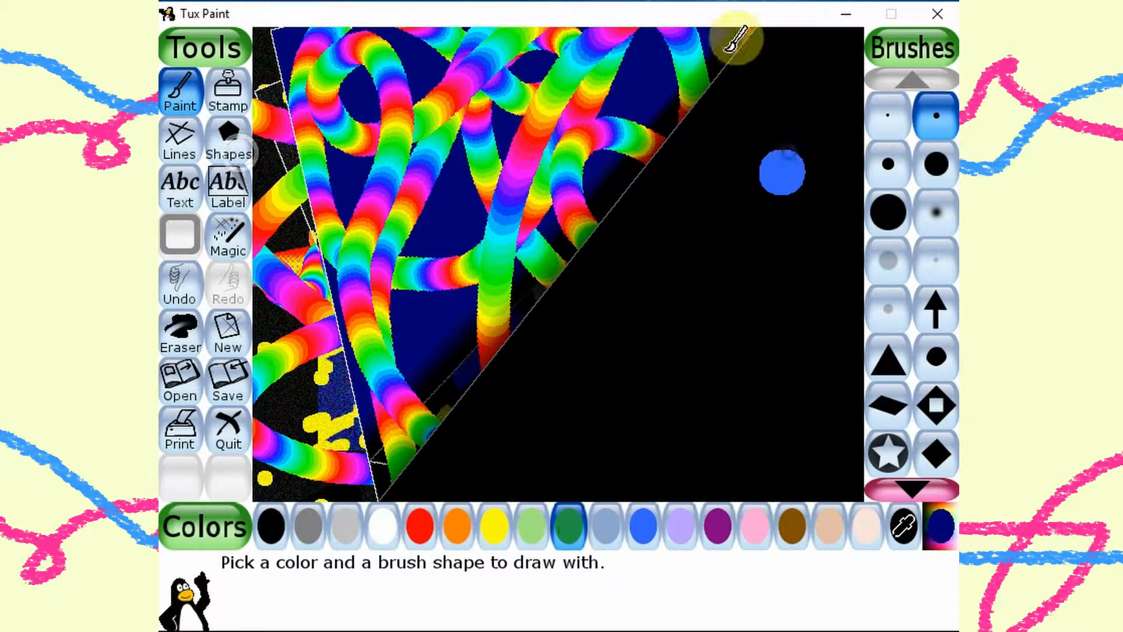
mouse_move(781, 166)
left_mouse_down()
mouse_move(800, 146)
mouse_move(800, 175)
left_mouse_up()
key("ctrl+z")
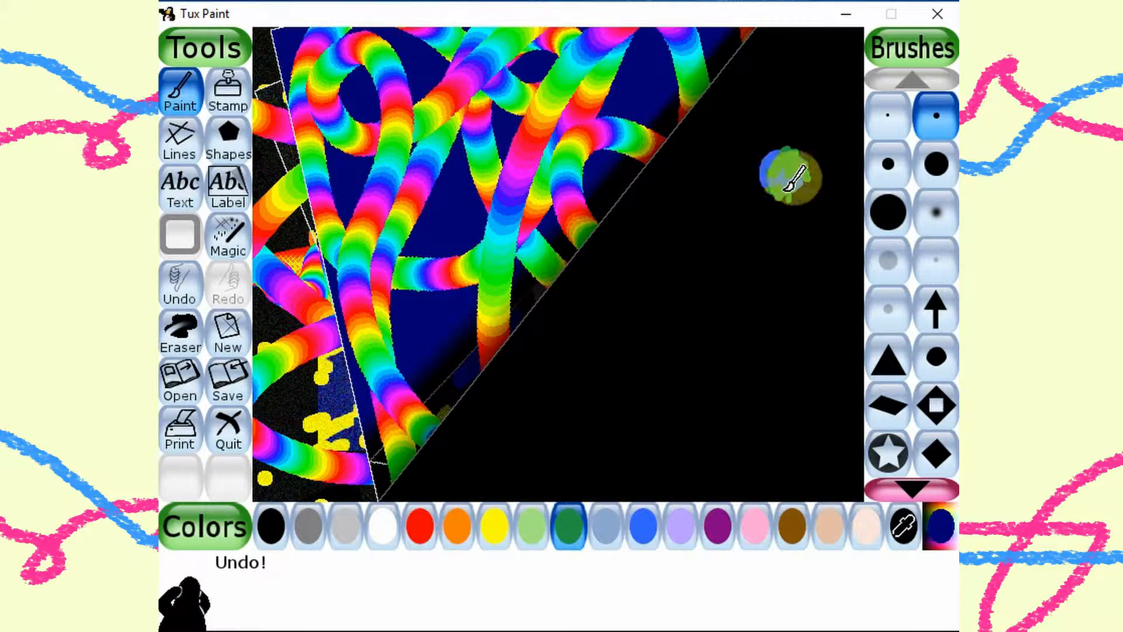
- Add the text "Earth" in dark green just above the small blue and green planet
left_click(176, 193)
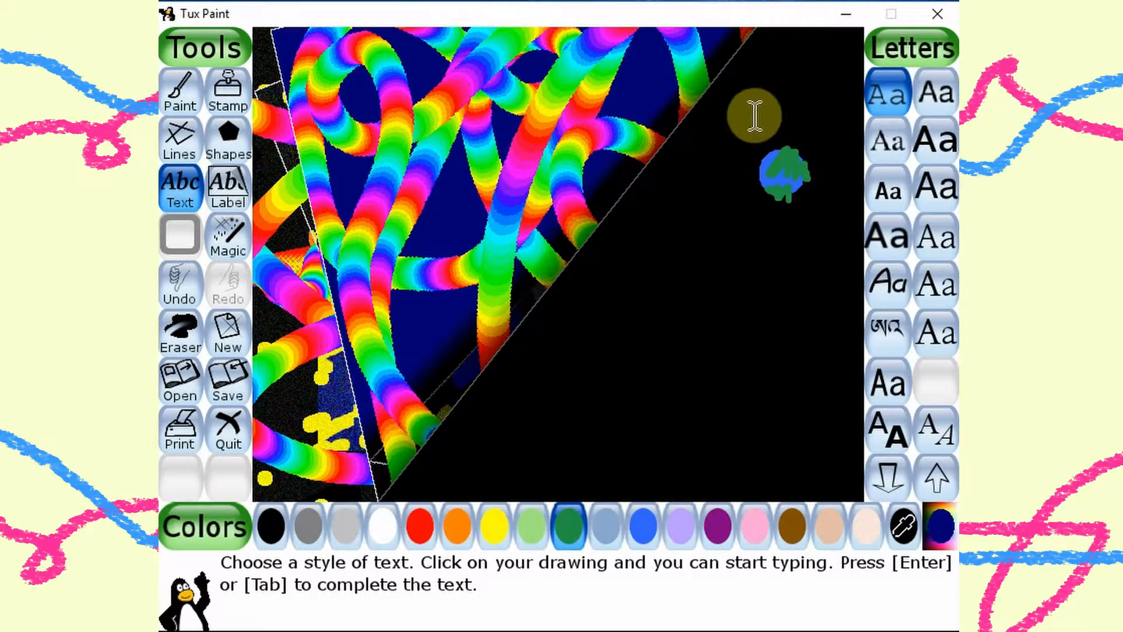
left_click(724, 114)
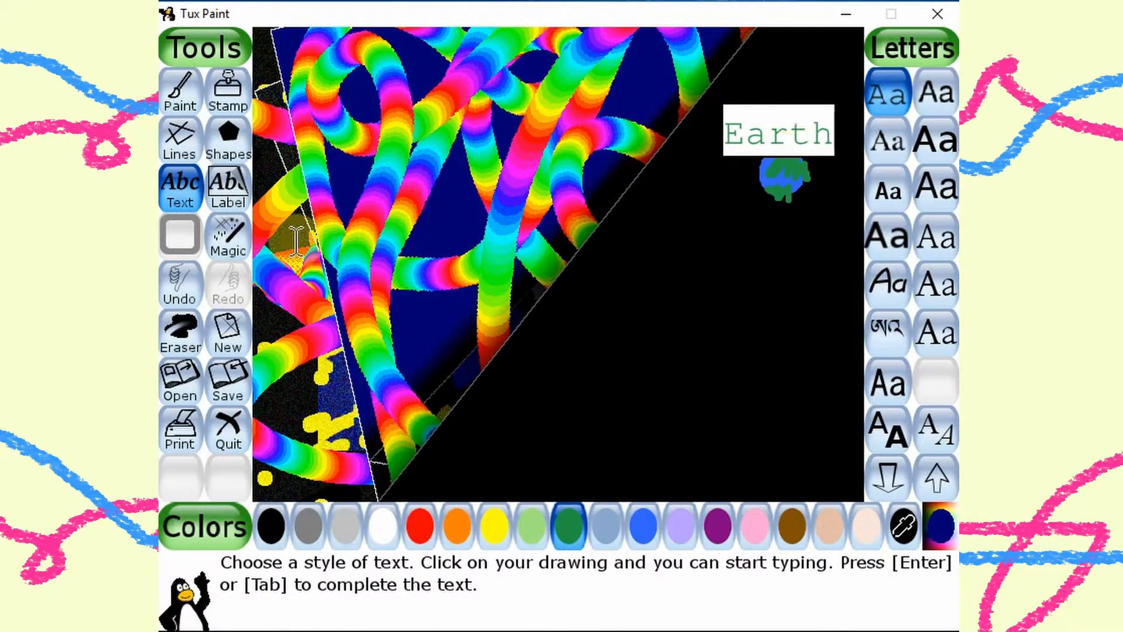
left_click(180, 91)
- Draw a winding rainbow trail from the folded rainbow area through the black area to the planet with the Rainbow magic effect
left_click(229, 239)
left_click(912, 79)
left_click(911, 80)
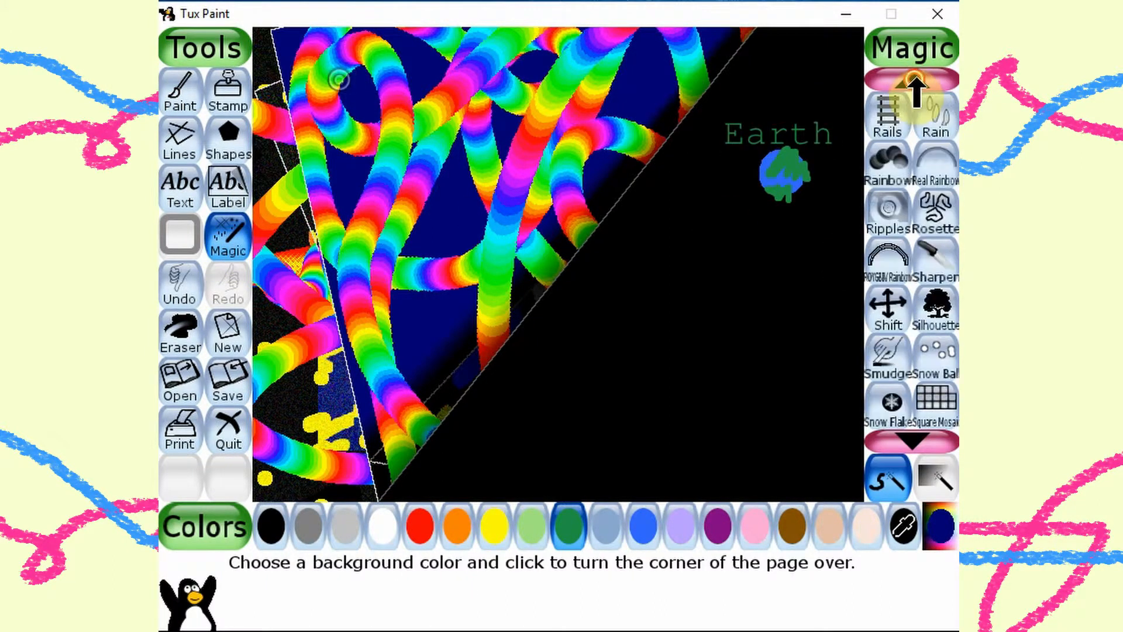
left_click(912, 80)
left_click(888, 260)
mouse_move(342, 220)
left_mouse_down()
mouse_move(447, 463)
mouse_move(690, 469)
mouse_move(541, 426)
mouse_move(797, 314)
mouse_move(747, 236)
mouse_move(744, 170)
mouse_move(785, 168)
left_mouse_up()
- Fold the picture's upper-right corner over to the lower-left with the Fold effect, using dark green as the background
left_click(180, 92)
left_click(225, 236)
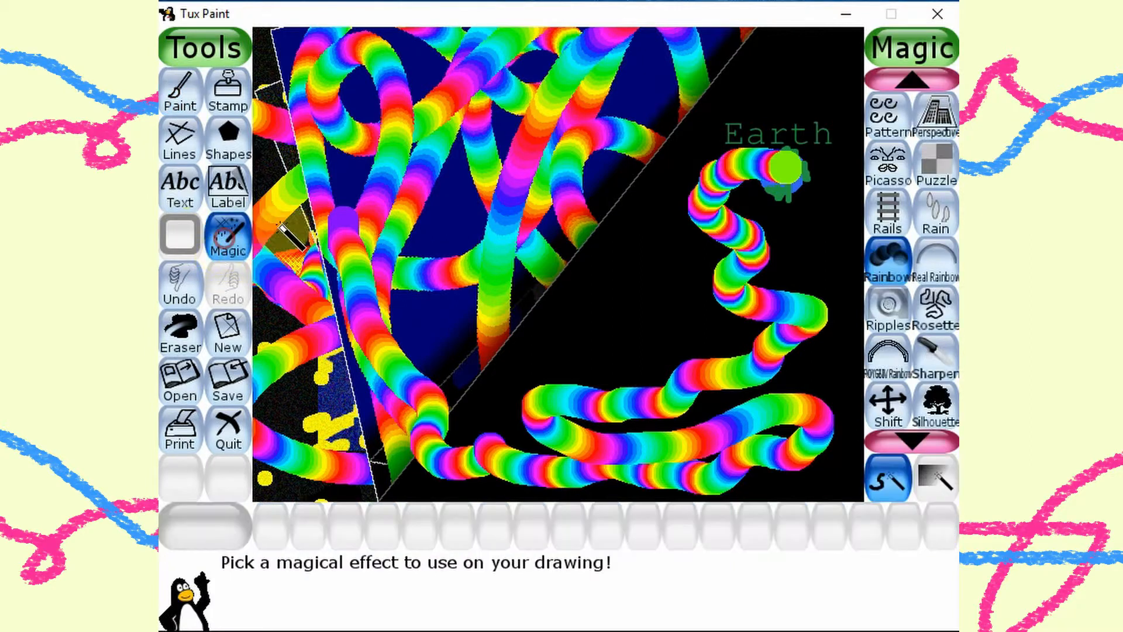
left_click(907, 82)
left_click(907, 82)
left_click(906, 82)
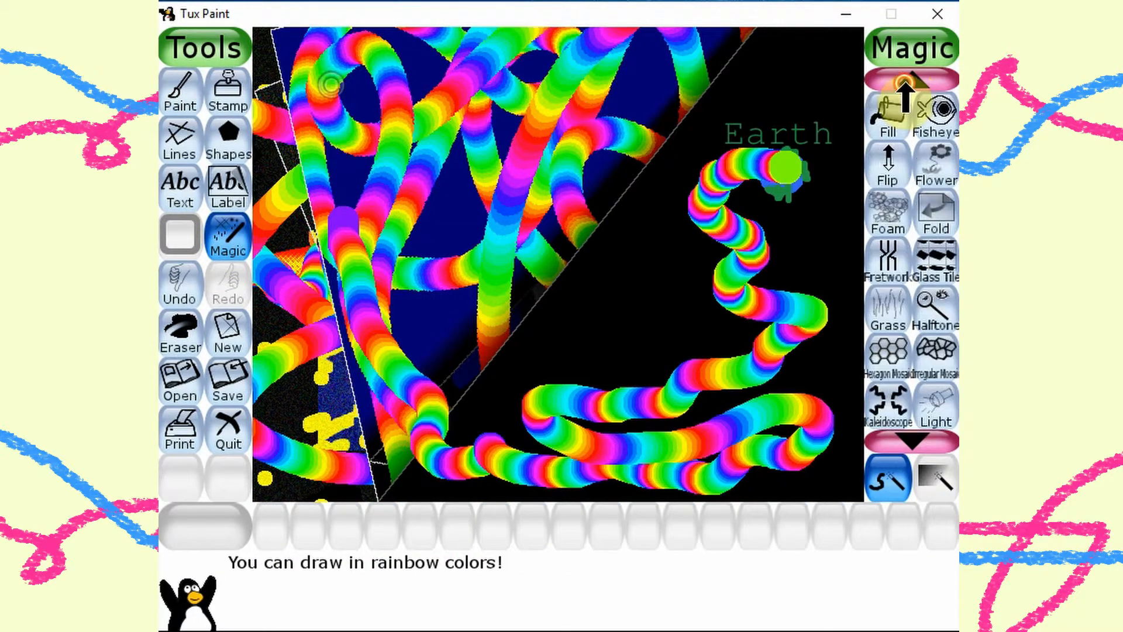
left_click(904, 82)
left_click(930, 270)
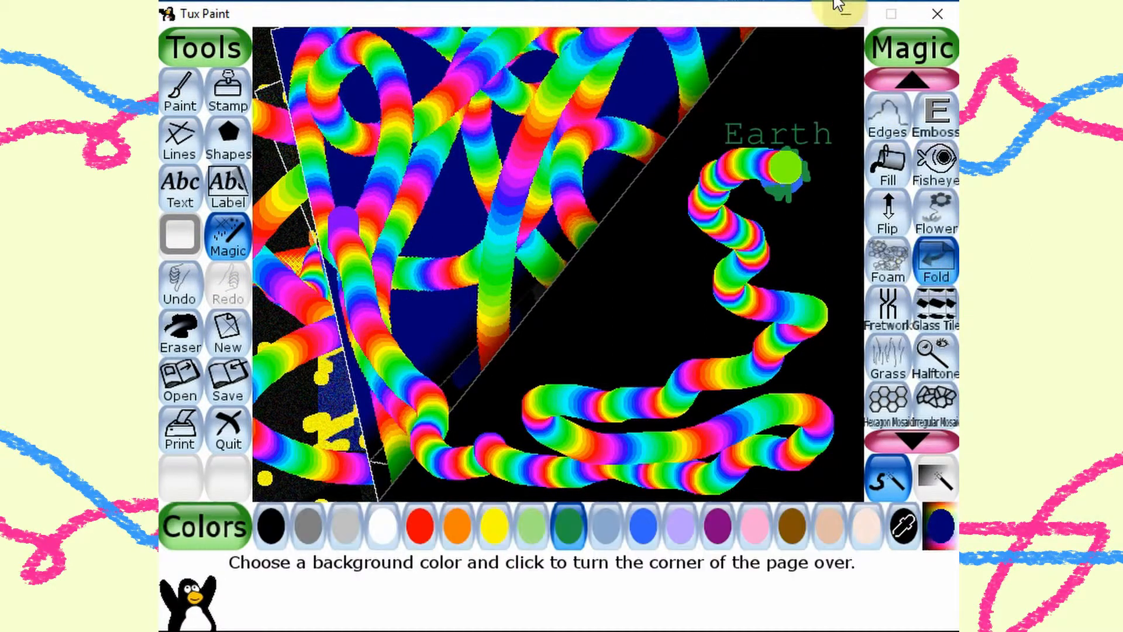
left_click_drag(853, 34, 257, 500)
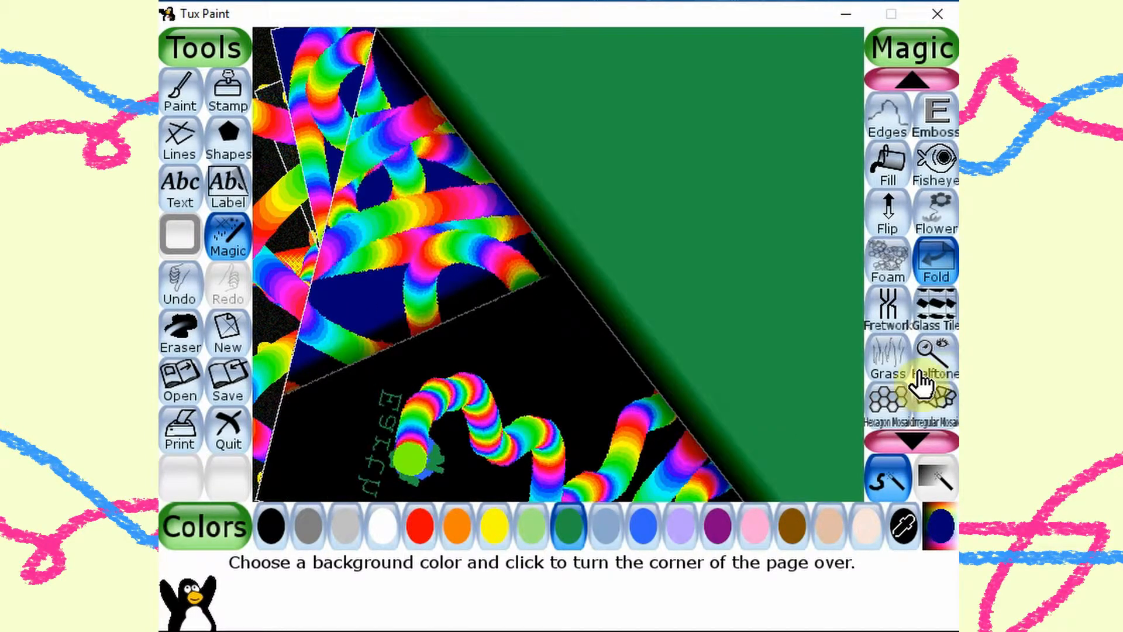
- Paint a sky blue ground strip across the green area with a small round brush, running to the picture's right edge
left_click(225, 91)
left_click(180, 90)
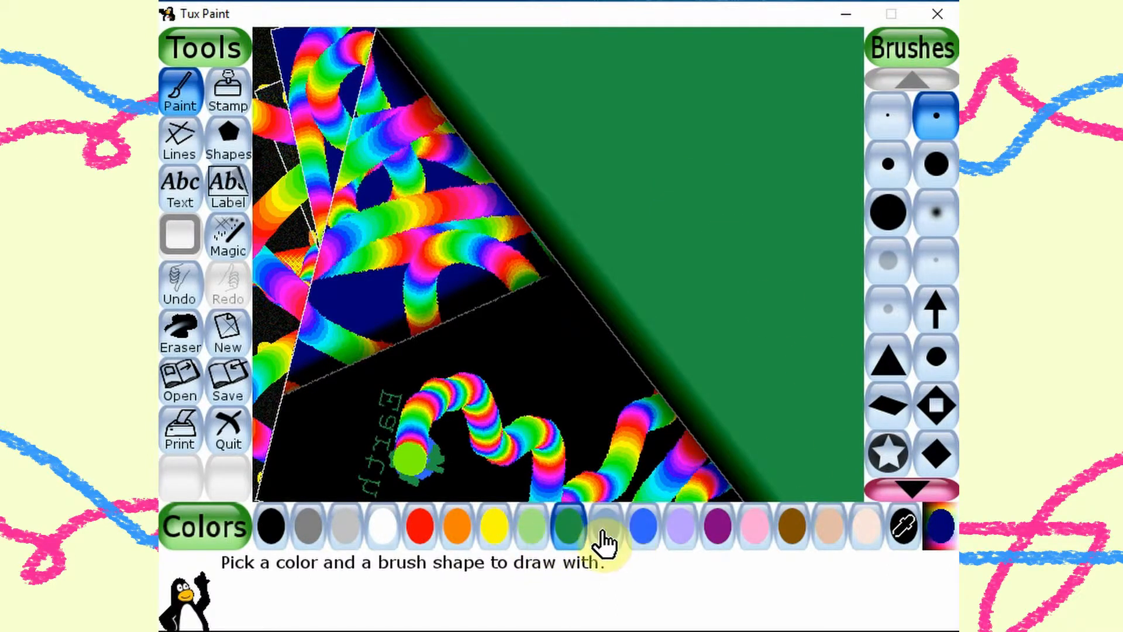
left_click(605, 529)
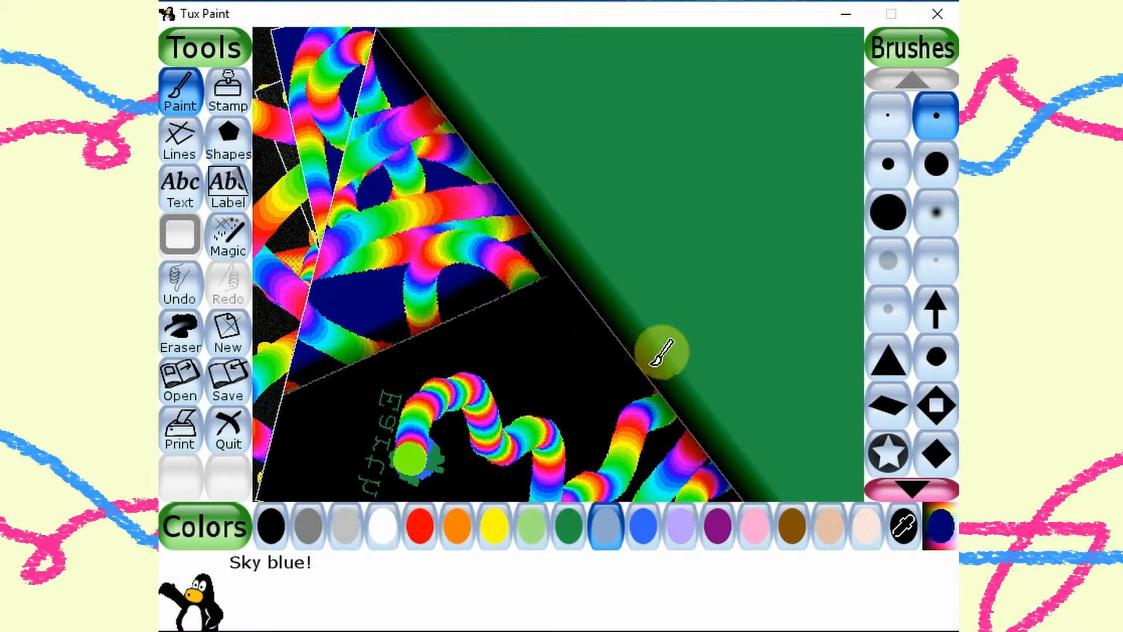
left_click_drag(657, 362, 912, 386)
mouse_move(624, 364)
left_mouse_down()
mouse_move(875, 363)
mouse_move(625, 369)
left_mouse_up()
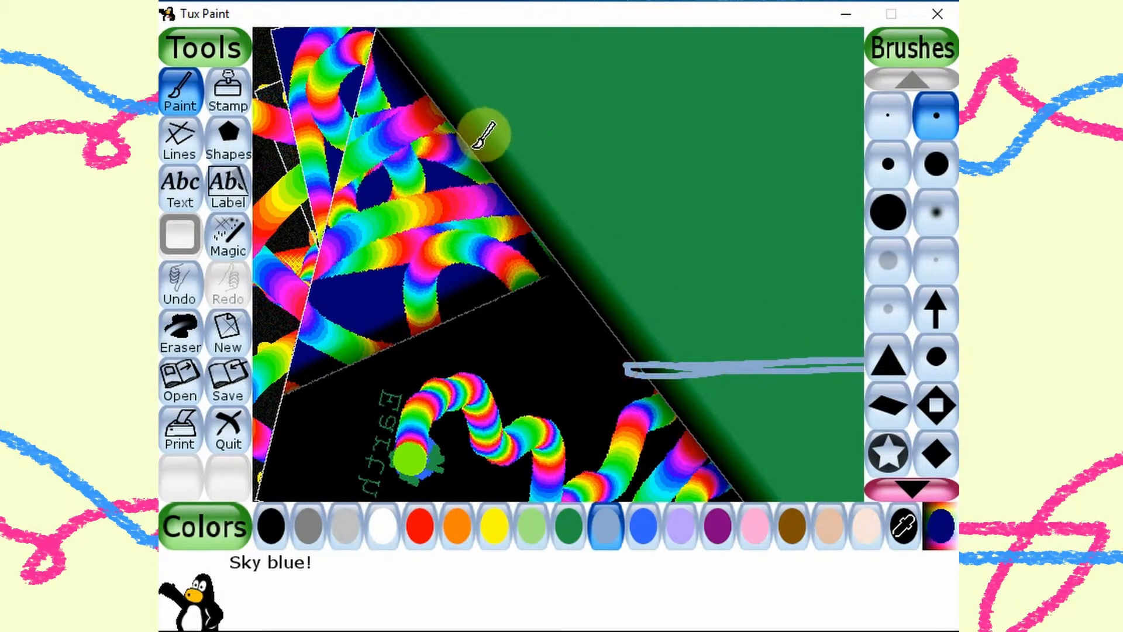
- Paint sky blue outlines of a row of city buildings of different heights above the ground strip
mouse_move(472, 144)
left_mouse_down()
mouse_move(539, 143)
mouse_move(561, 246)
mouse_move(562, 233)
mouse_move(593, 233)
mouse_move(590, 175)
mouse_move(599, 173)
mouse_move(615, 202)
mouse_move(622, 313)
left_mouse_up()
left_click_drag(617, 193, 665, 351)
mouse_move(672, 151)
left_mouse_down()
mouse_move(672, 221)
mouse_move(721, 357)
left_mouse_up()
left_click_drag(734, 217, 817, 351)
left_click_drag(819, 262, 862, 264)
left_click_drag(486, 161, 490, 180)
left_click_drag(605, 188, 606, 215)
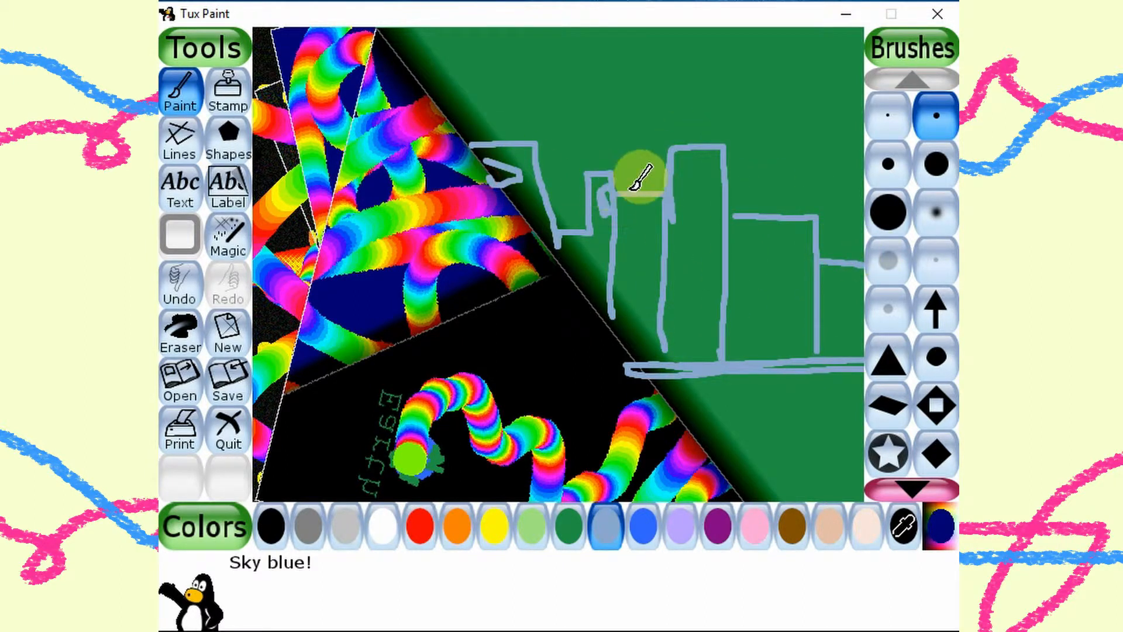
- Paint short horizontal sky blue lines across the buildings as floors and windows
left_click_drag(674, 175, 729, 175)
mouse_move(672, 194)
left_mouse_down()
mouse_move(725, 194)
mouse_move(738, 210)
left_mouse_up()
left_click_drag(678, 233, 736, 235)
left_click_drag(668, 259, 728, 259)
left_click_drag(668, 287, 752, 288)
mouse_move(740, 263)
left_mouse_down()
mouse_move(823, 258)
mouse_move(813, 269)
left_mouse_up()
left_click_drag(728, 304, 801, 303)
mouse_move(742, 325)
left_mouse_down()
mouse_move(795, 322)
mouse_move(862, 288)
left_mouse_up()
left_click_drag(821, 324, 862, 316)
left_click_drag(620, 247, 677, 246)
left_click_drag(618, 278, 678, 280)
left_click_drag(583, 268, 600, 275)
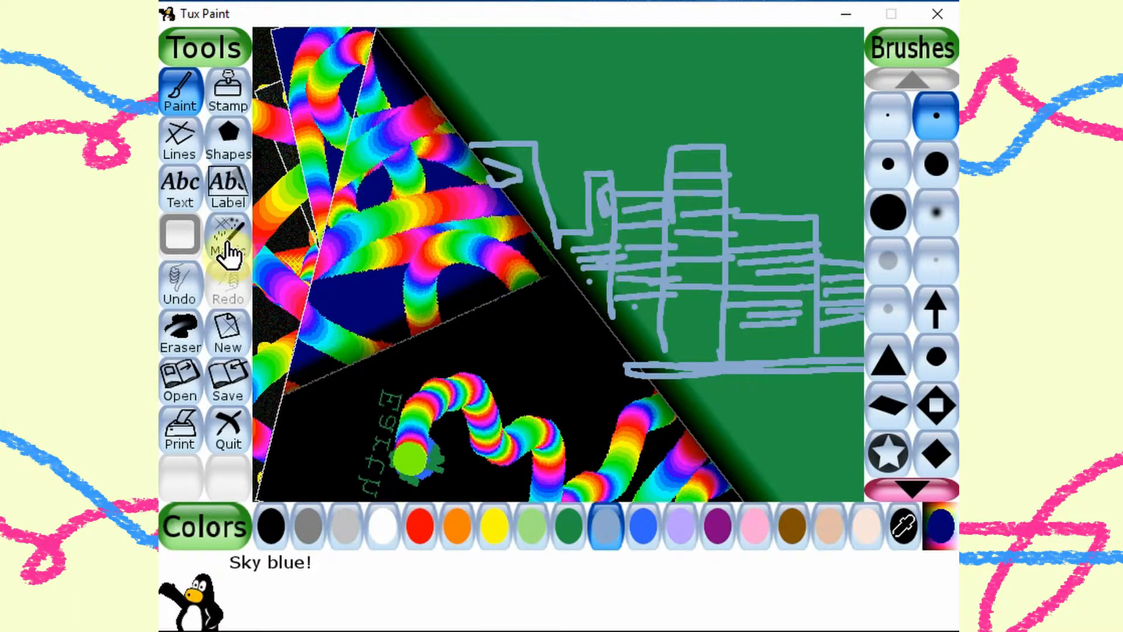
- Fill the lower building sections and the adjoining black area with white using the Fill magic effect
left_click(228, 235)
left_click(381, 525)
left_click(672, 328)
left_click(640, 258)
left_click(537, 213)
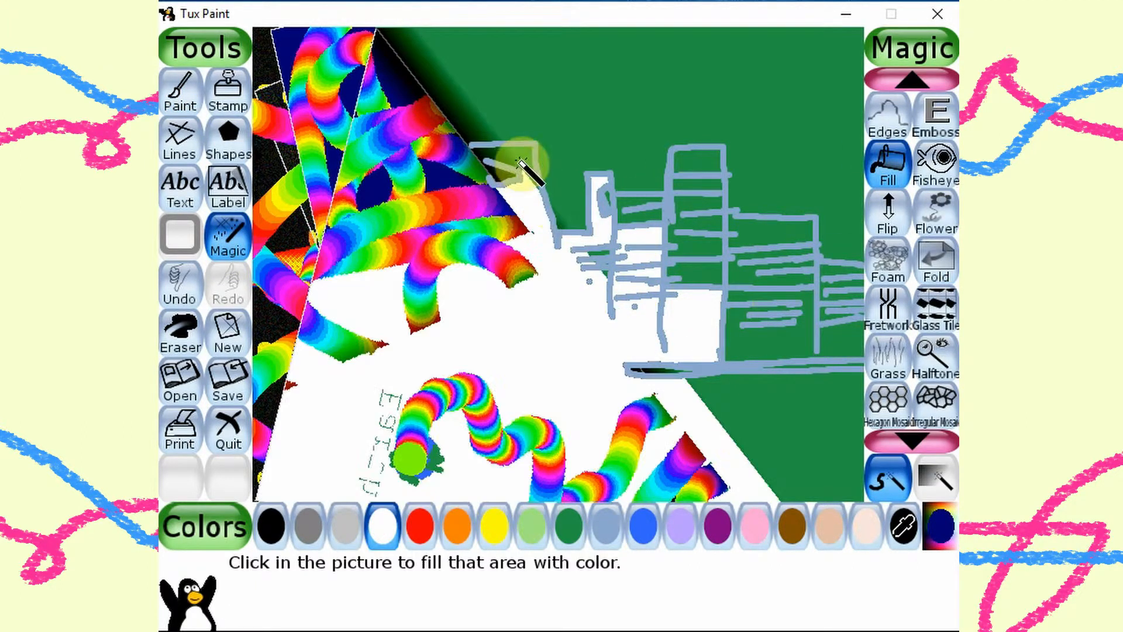
- Fill the remaining tower and building sections with white, undoing the fill that covers the blue outlines
left_click(524, 165)
left_click(680, 249)
left_click(704, 273)
left_click(706, 183)
left_click(704, 162)
left_click(760, 236)
left_click(773, 272)
left_click(181, 292)
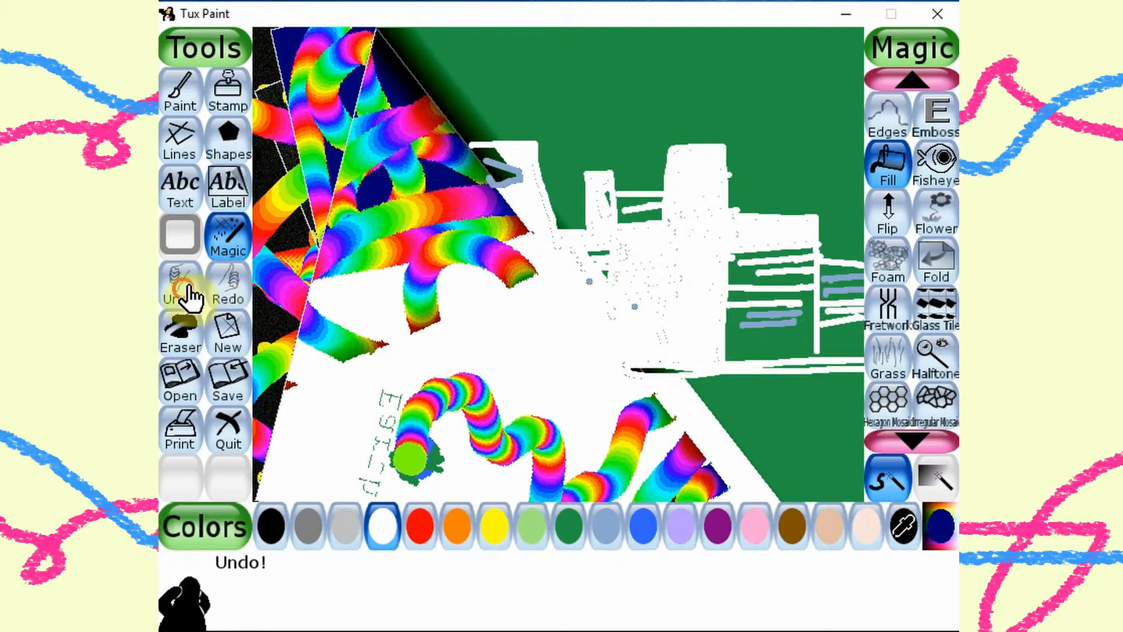
left_click(604, 219)
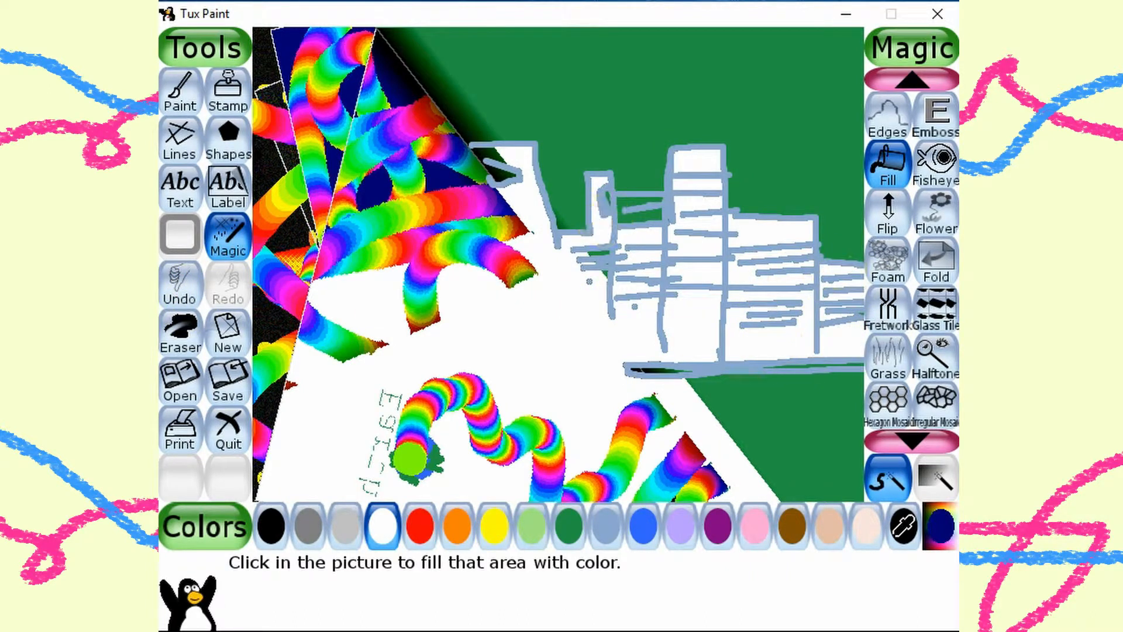
- Fill the green sky behind the buildings with a custom bright blue and the leftover green gaps in the buildings with white
left_click(934, 525)
left_click_drag(416, 301, 439, 285)
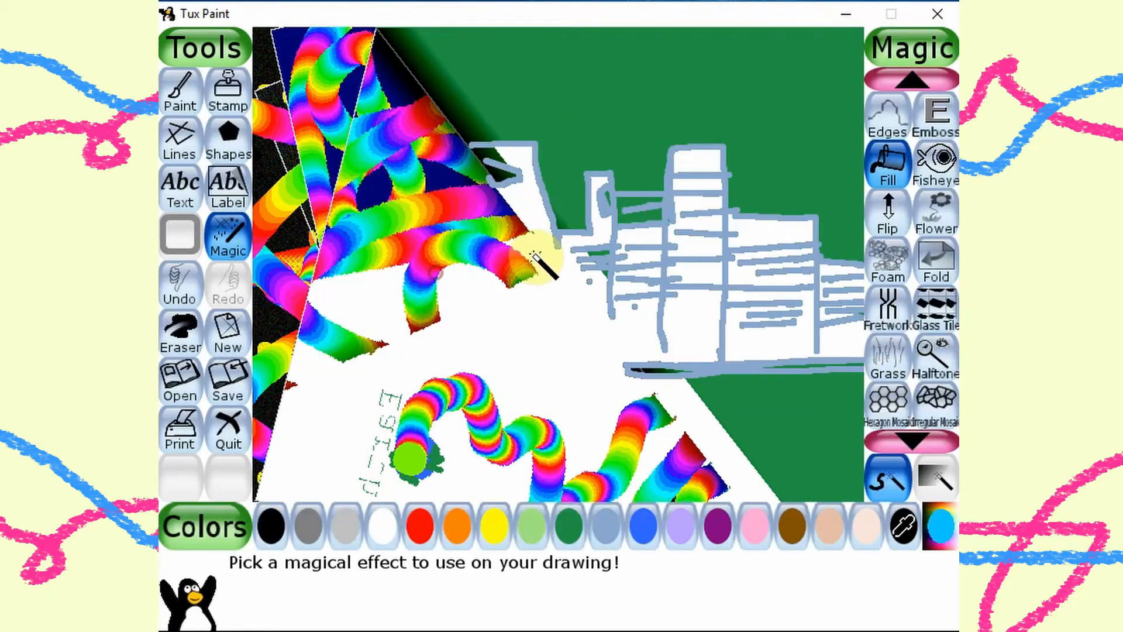
left_click(760, 94)
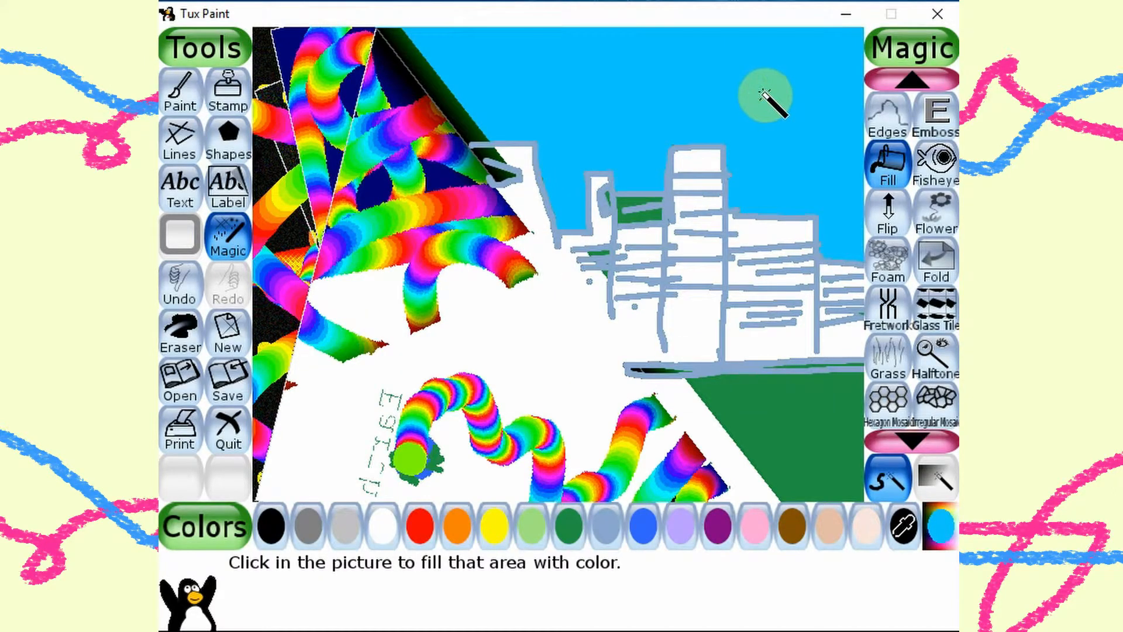
left_click(382, 524)
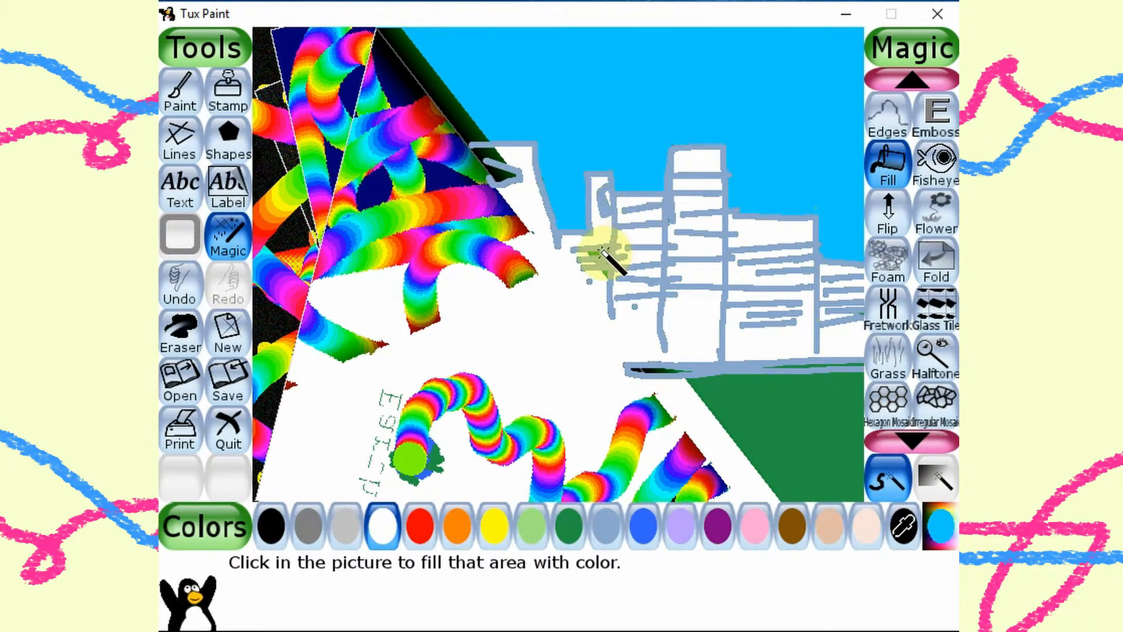
- Paint two white clouds in the blue sky above the buildings and scribble their insides white
left_click(181, 92)
mouse_move(506, 80)
left_mouse_down()
mouse_move(558, 53)
mouse_move(640, 91)
mouse_move(611, 120)
mouse_move(514, 110)
left_mouse_up()
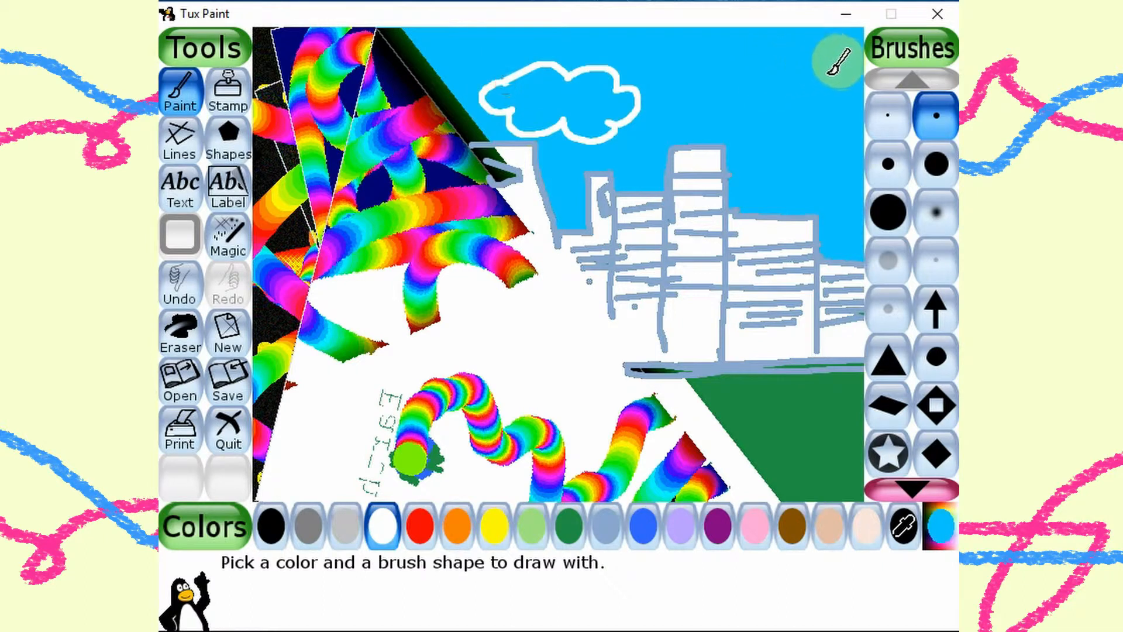
left_click_drag(765, 74, 830, 71)
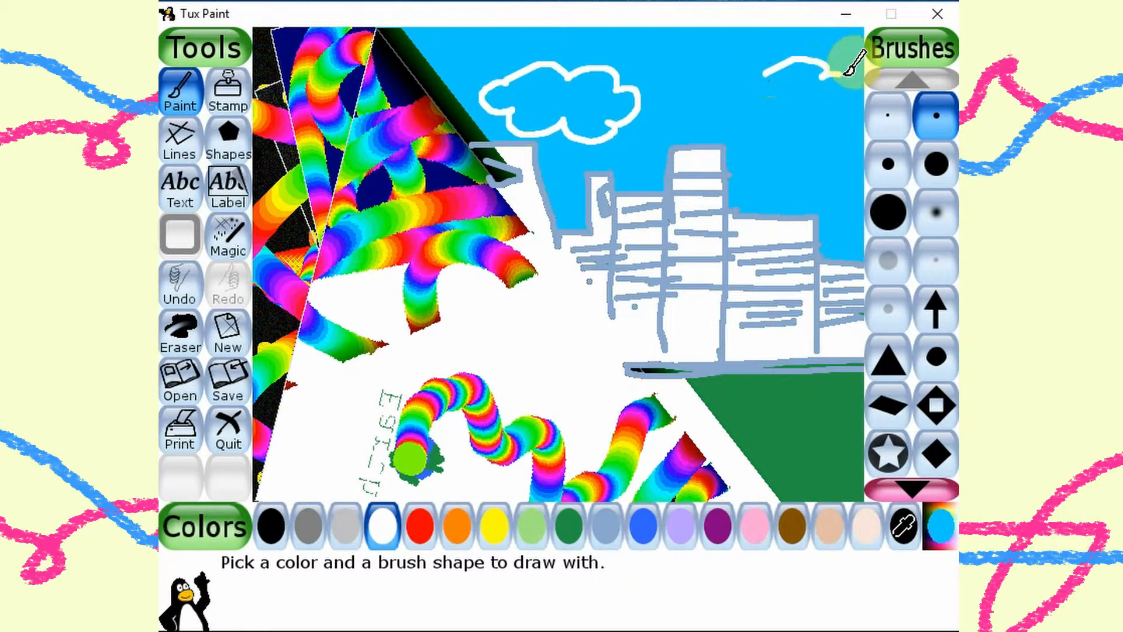
mouse_move(836, 114)
left_mouse_down()
mouse_move(755, 113)
mouse_move(752, 81)
mouse_move(818, 66)
mouse_move(803, 88)
mouse_move(756, 86)
mouse_move(767, 84)
mouse_move(744, 105)
mouse_move(809, 86)
left_mouse_up()
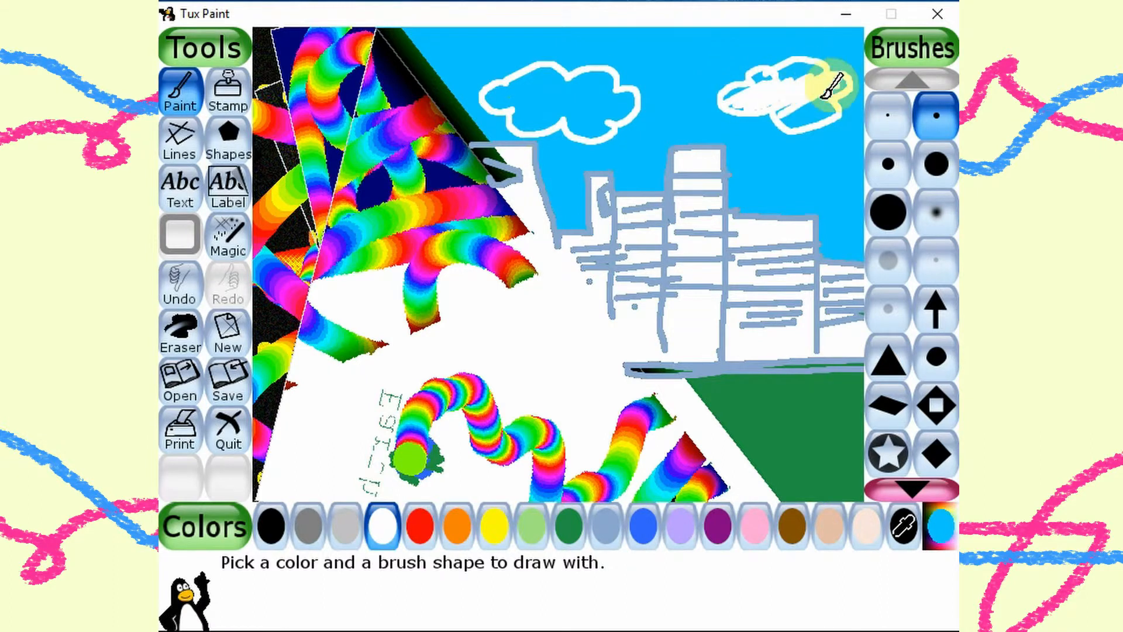
mouse_move(568, 97)
left_mouse_down()
mouse_move(508, 85)
mouse_move(583, 61)
mouse_move(541, 97)
mouse_move(553, 109)
mouse_move(647, 88)
mouse_move(620, 125)
left_mouse_up()
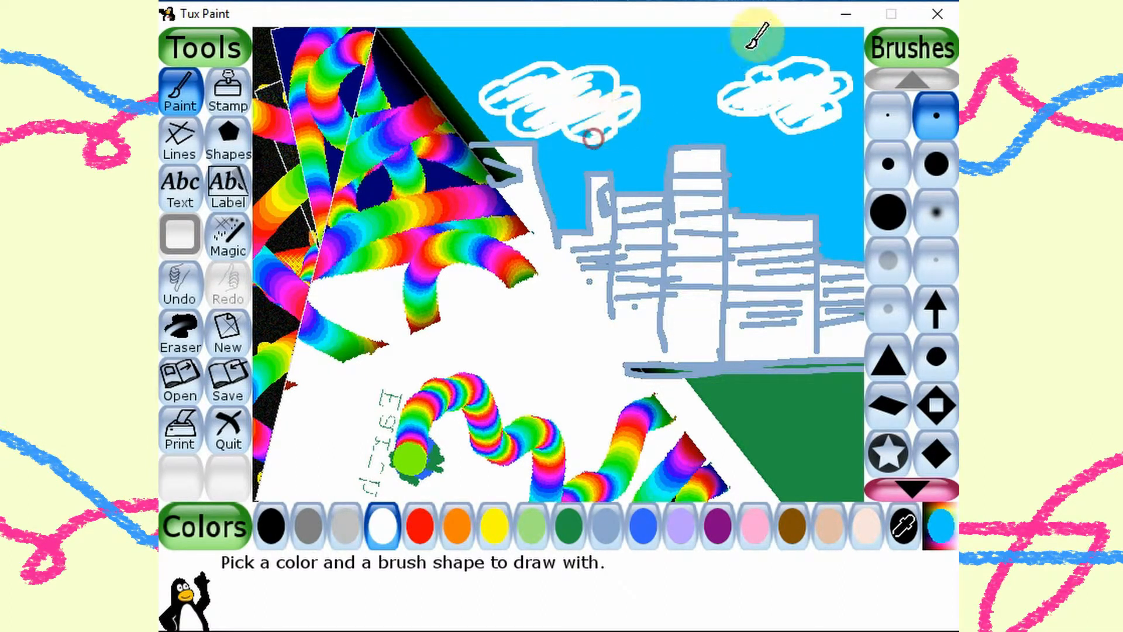
- Draw two bending train tracks over the green ground below the buildings with the Rails magic effect
left_click(226, 246)
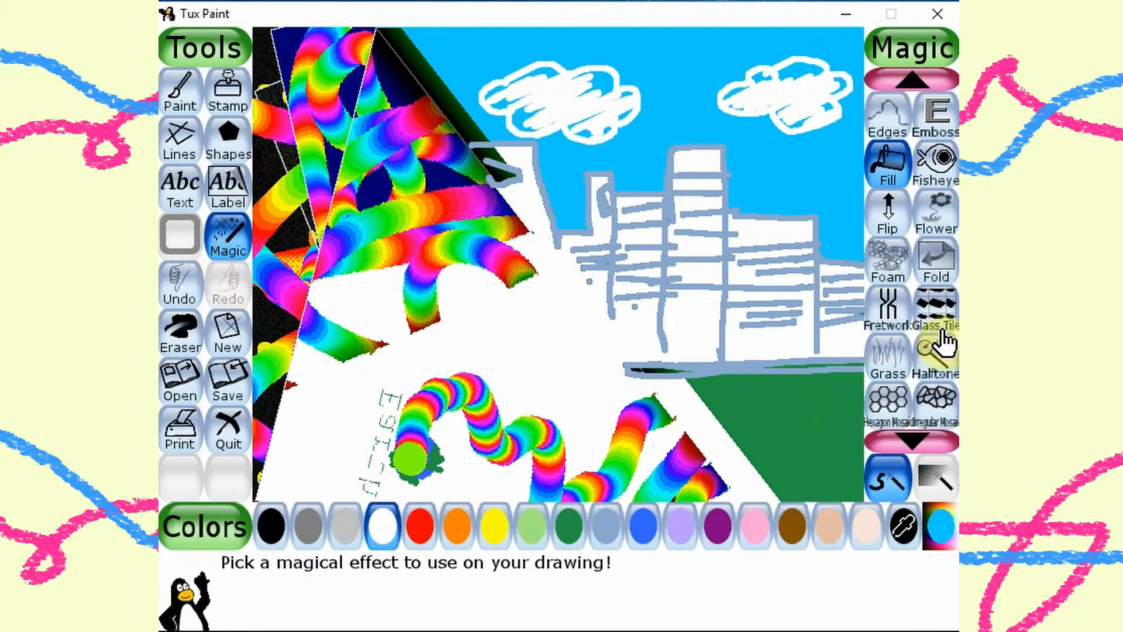
left_click(922, 431)
left_click(922, 431)
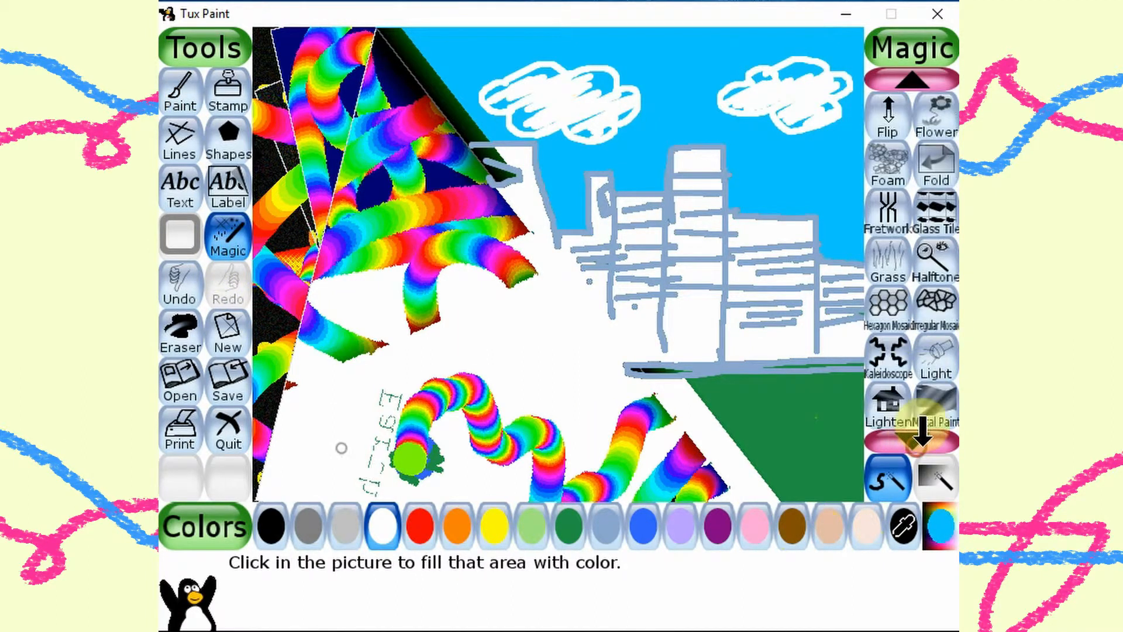
left_click(917, 436)
left_click(917, 435)
left_click(916, 438)
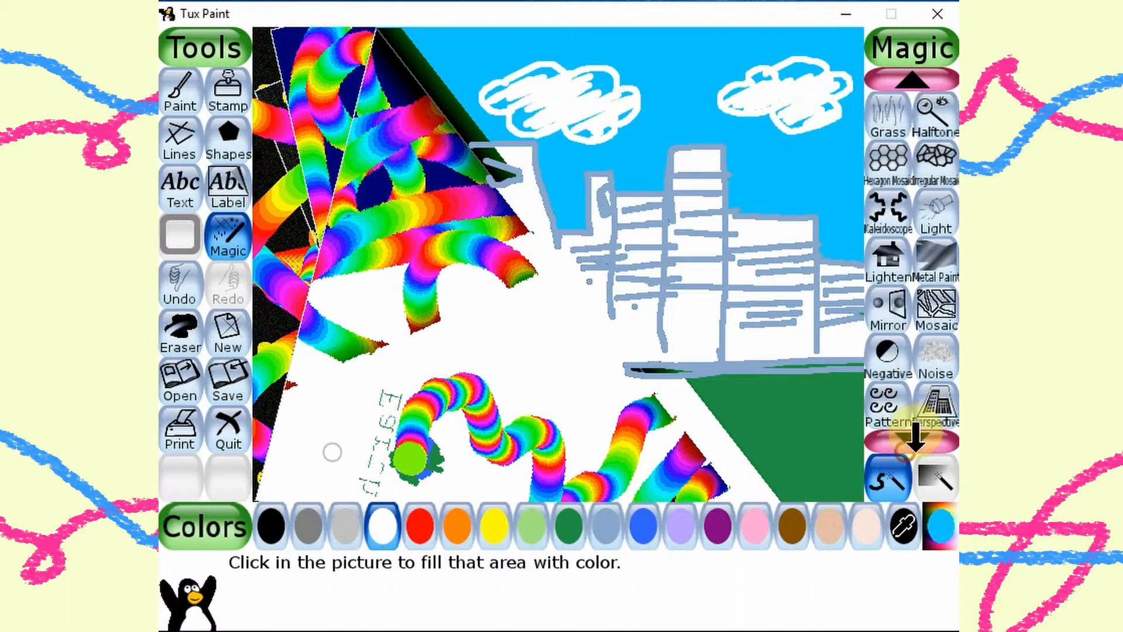
left_click(921, 434)
left_click(921, 434)
left_click(921, 433)
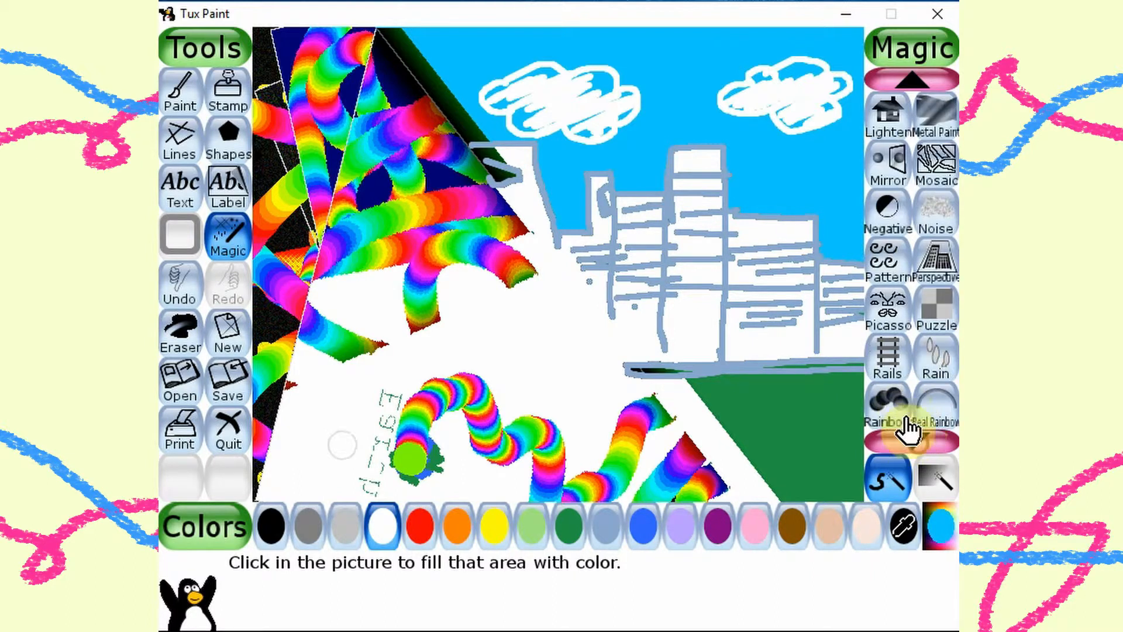
left_click(889, 360)
mouse_move(796, 497)
left_mouse_down()
mouse_move(791, 427)
mouse_move(672, 376)
mouse_move(676, 354)
left_mouse_up()
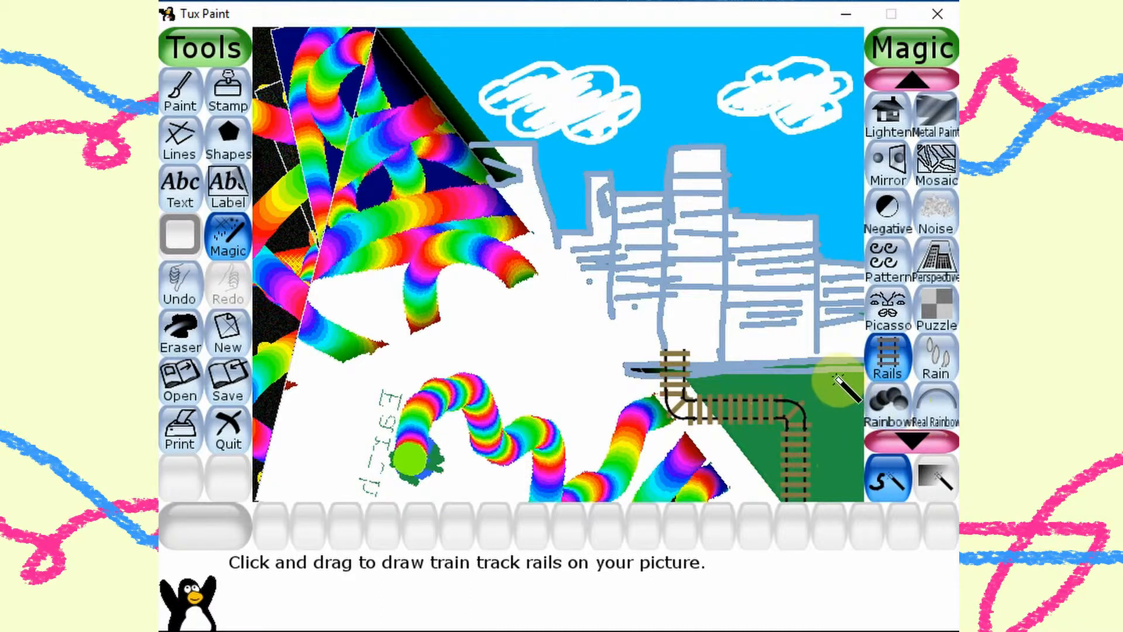
mouse_move(781, 368)
left_mouse_down()
mouse_move(842, 444)
mouse_move(845, 497)
left_mouse_up()
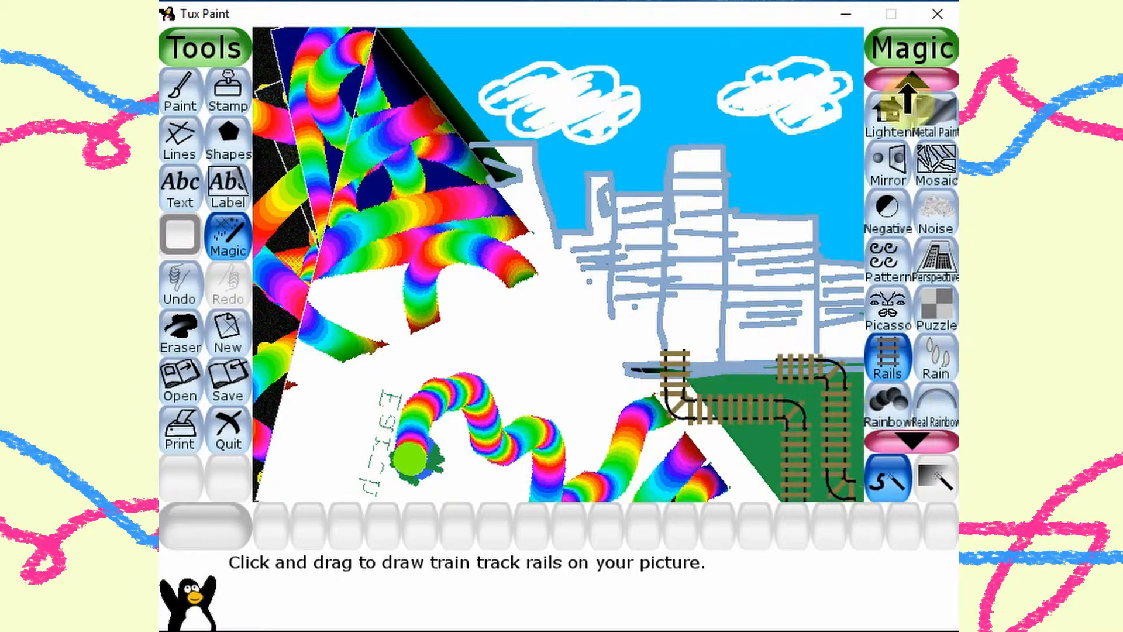
- Draw tufts of light green grass around the train tracks and along the ground strip with the Grass magic effect
left_click(912, 81)
left_click(913, 72)
left_click(913, 80)
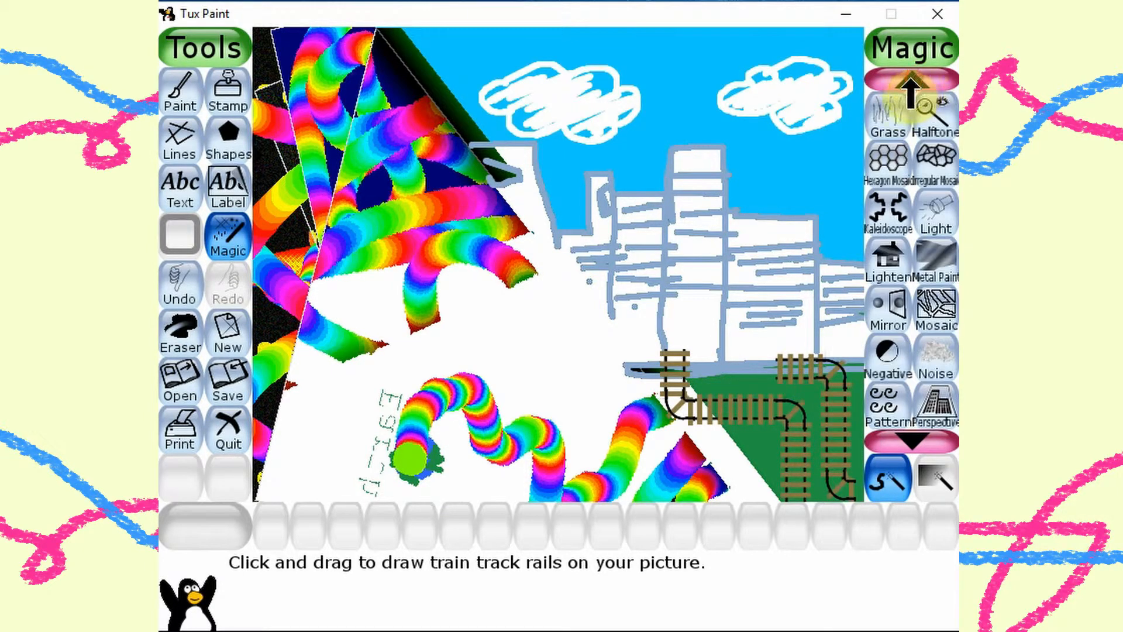
left_click(913, 79)
left_click(914, 80)
left_click(898, 233)
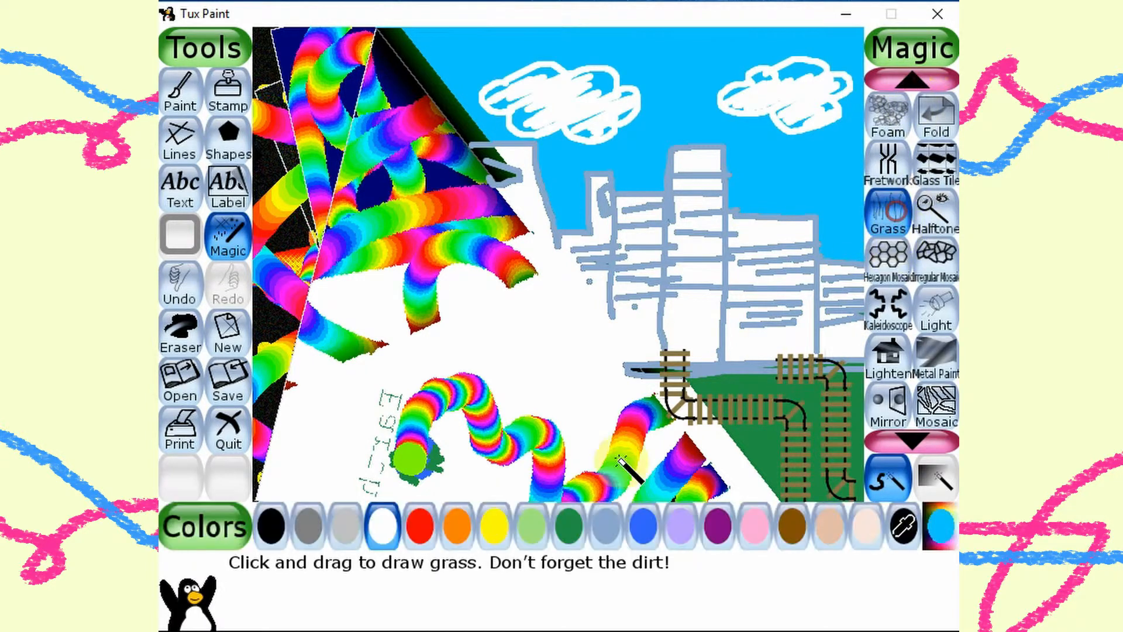
left_click(531, 525)
mouse_move(725, 497)
left_mouse_down()
mouse_move(740, 456)
mouse_move(773, 475)
mouse_move(765, 483)
mouse_move(783, 458)
left_mouse_up()
left_click_drag(745, 378, 741, 358)
left_click_drag(859, 358, 851, 333)
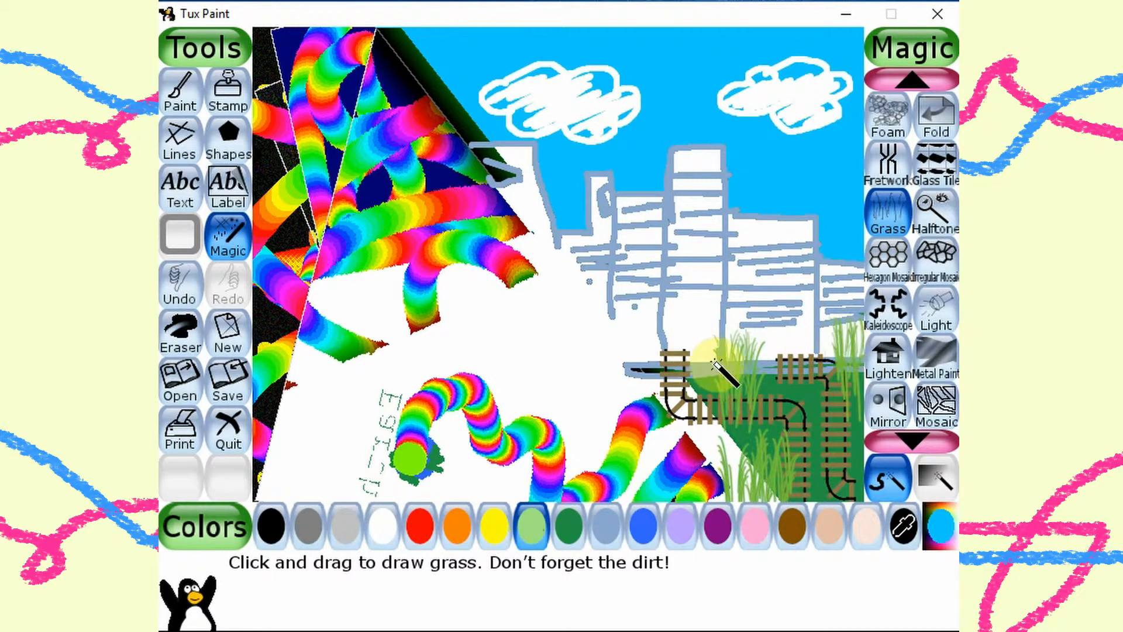
left_click_drag(720, 367, 690, 351)
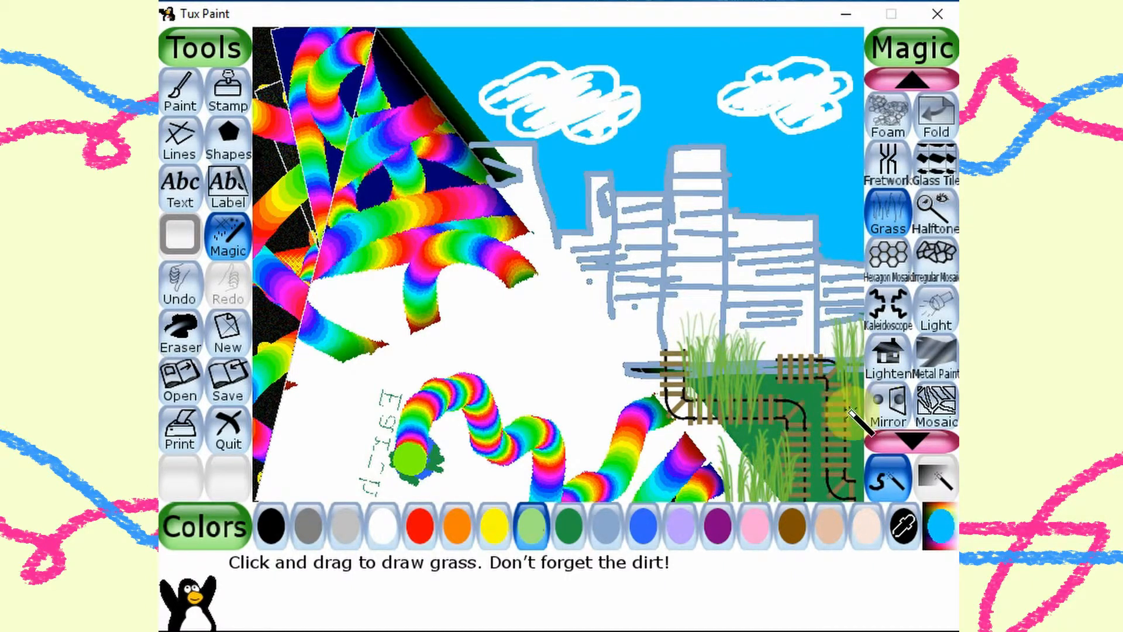
- Erase the entire picture with the largest square eraser
left_click(182, 350)
mouse_move(327, 64)
left_mouse_down()
mouse_move(596, 26)
mouse_move(913, 43)
mouse_move(825, 187)
mouse_move(503, 438)
mouse_move(568, 462)
mouse_move(915, 326)
mouse_move(842, 486)
left_mouse_up()
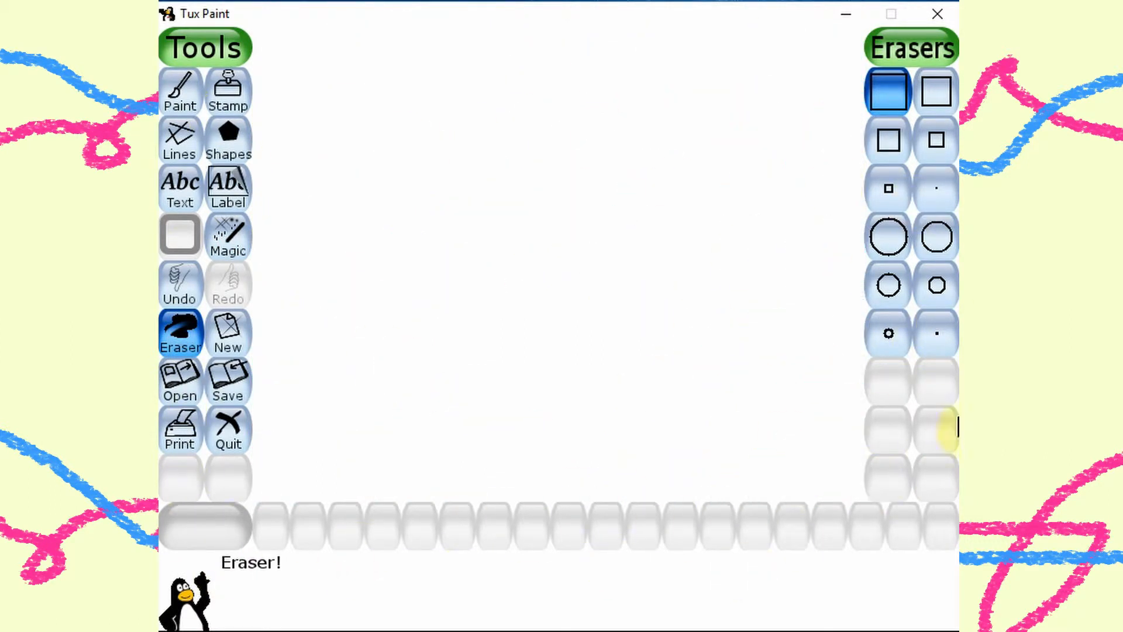
- Draw a large filled blue circle in the upper middle of the blank canvas
left_click(181, 91)
left_click(221, 136)
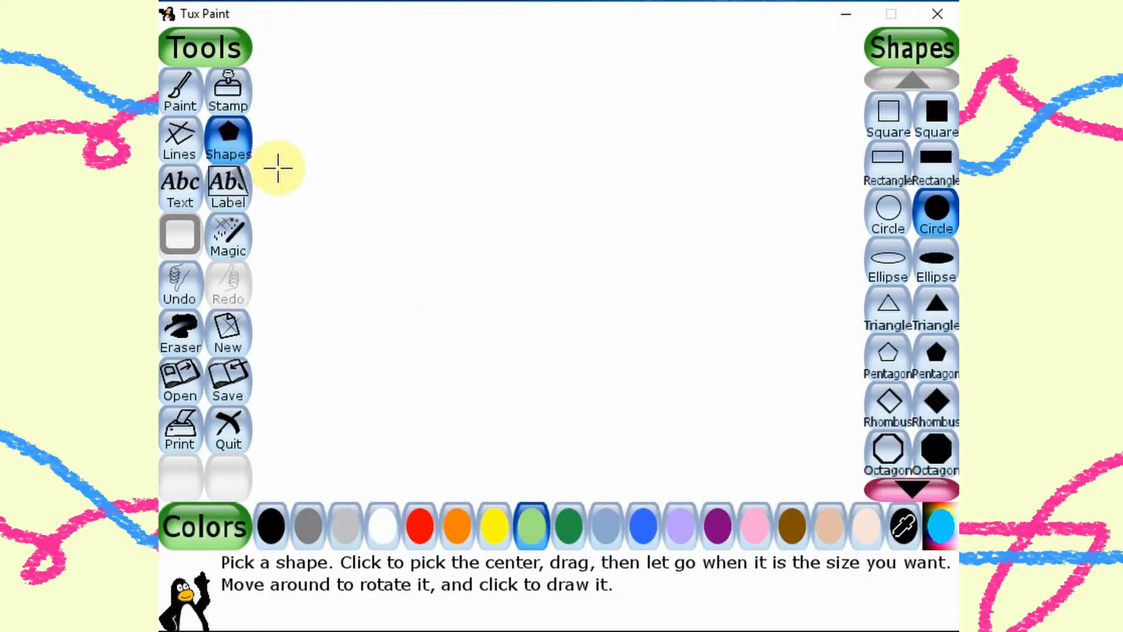
left_click(933, 208)
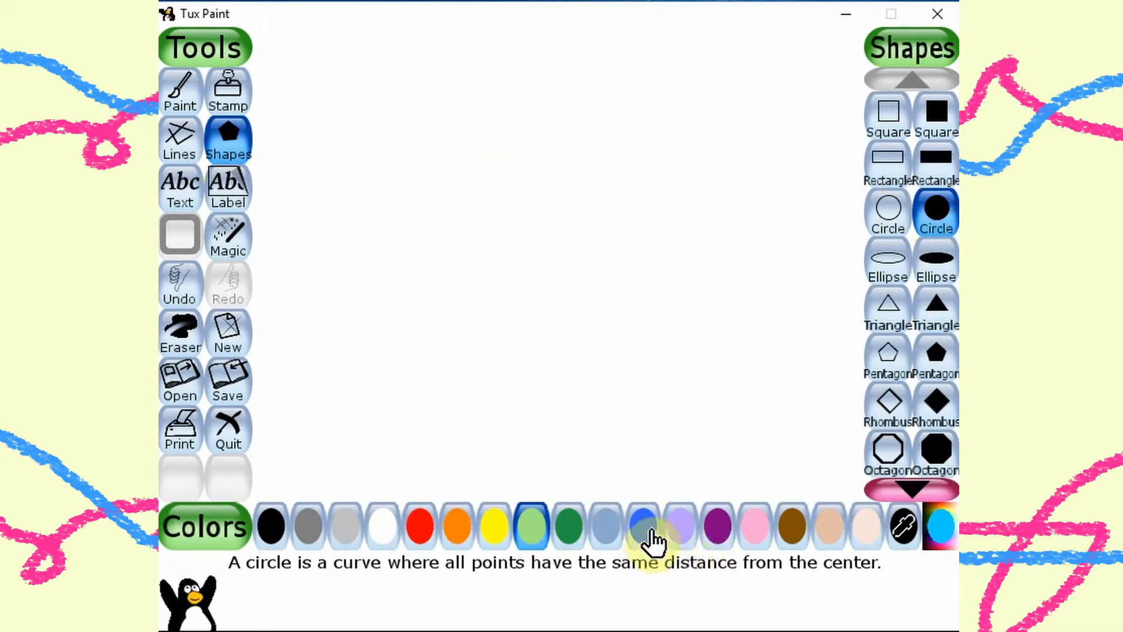
left_click(648, 535)
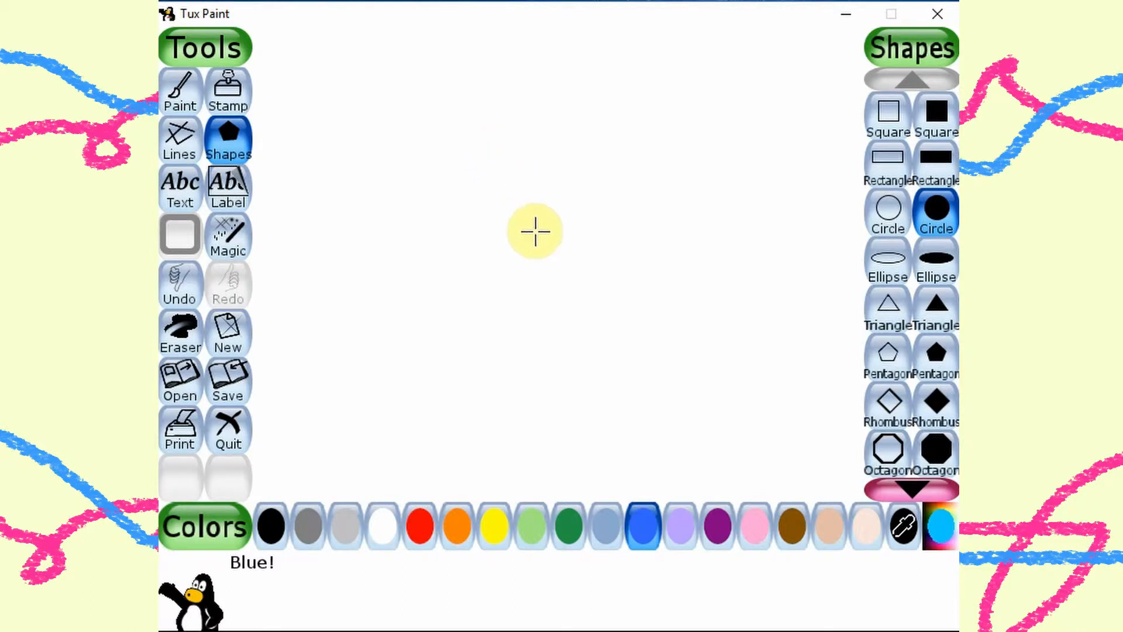
left_click_drag(535, 233, 694, 329)
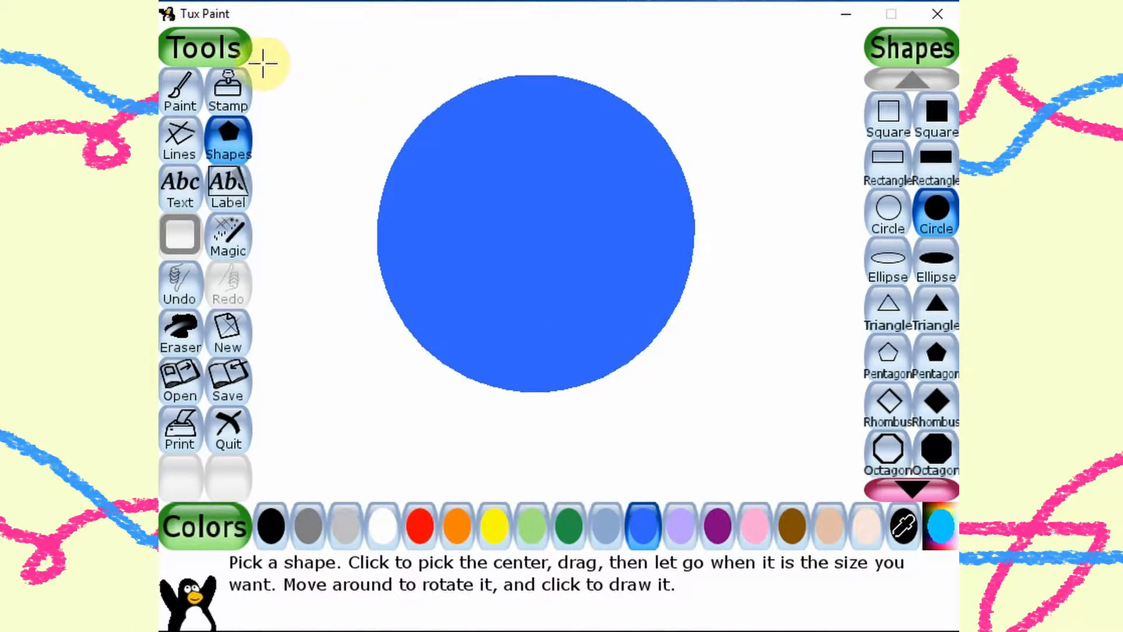
- Paint North and South America in dark green on the blue circle, using a large brush and a smaller round one
left_click(184, 100)
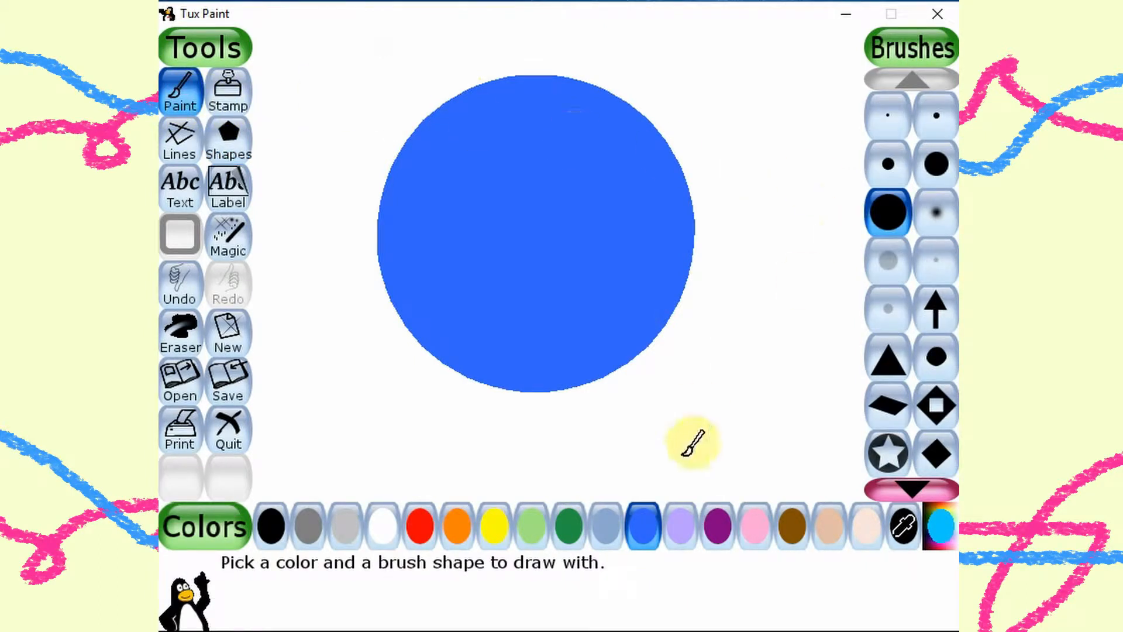
left_click(566, 532)
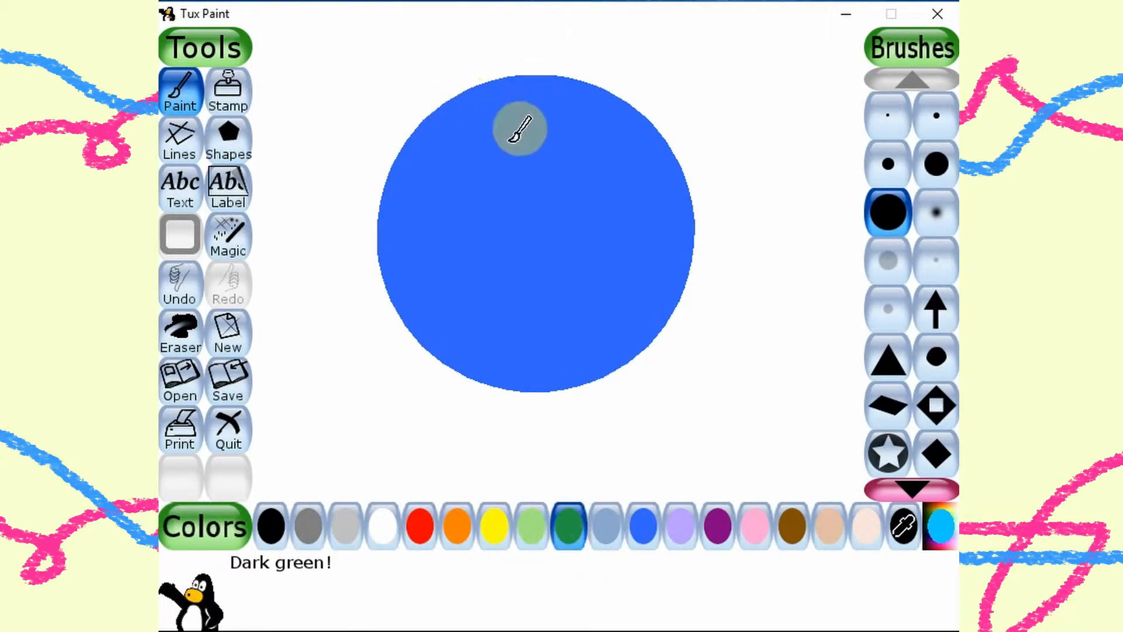
mouse_move(436, 130)
left_mouse_down()
mouse_move(500, 96)
mouse_move(409, 182)
mouse_move(547, 130)
mouse_move(492, 176)
mouse_move(464, 221)
mouse_move(492, 248)
mouse_move(489, 190)
mouse_move(494, 233)
mouse_move(520, 261)
mouse_move(496, 280)
mouse_move(554, 277)
mouse_move(555, 313)
mouse_move(540, 338)
mouse_move(559, 388)
mouse_move(553, 323)
mouse_move(570, 289)
mouse_move(527, 297)
left_mouse_up()
left_click(898, 166)
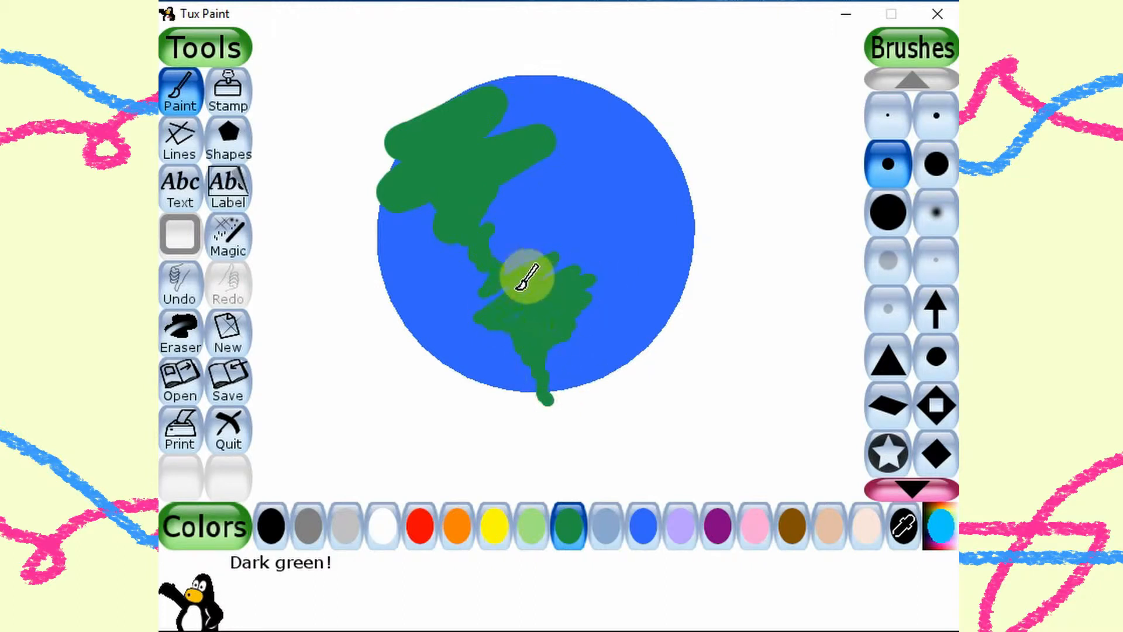
- Pick a golden brown custom color and paint it along South America's east coast and North America's east and northwest edges
left_click(935, 526)
mouse_move(514, 359)
left_mouse_down()
mouse_move(456, 199)
mouse_move(388, 271)
mouse_move(359, 180)
mouse_move(396, 176)
left_mouse_up()
left_click(685, 365)
mouse_move(530, 289)
left_mouse_down()
mouse_move(571, 271)
mouse_move(592, 306)
mouse_move(549, 393)
left_mouse_up()
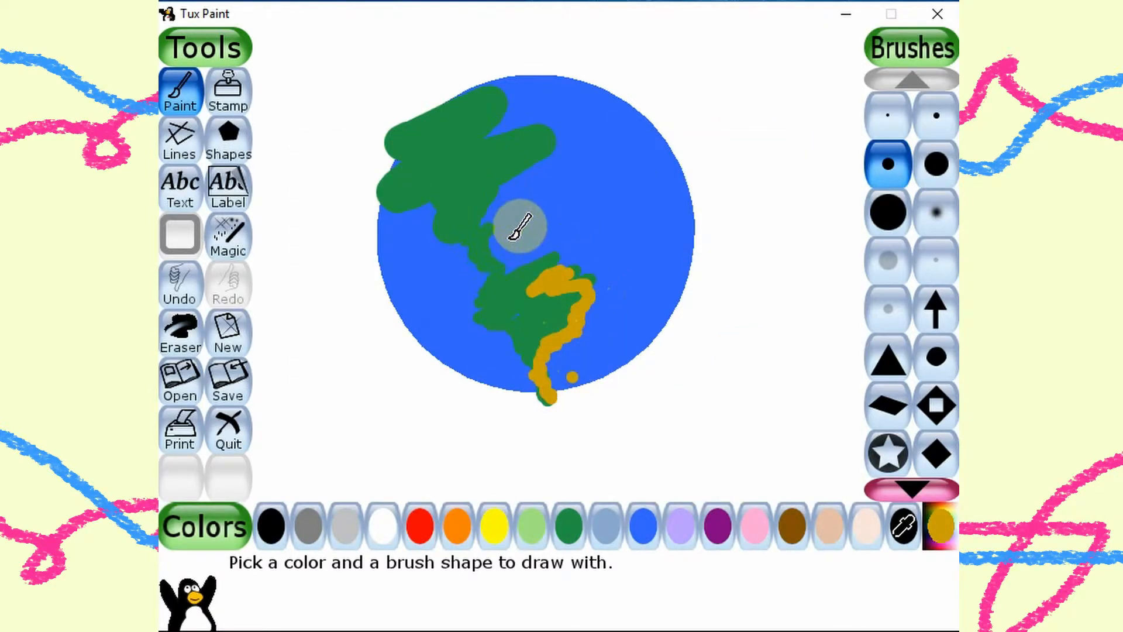
mouse_move(512, 185)
left_mouse_down()
mouse_move(529, 205)
mouse_move(515, 170)
mouse_move(541, 155)
left_mouse_up()
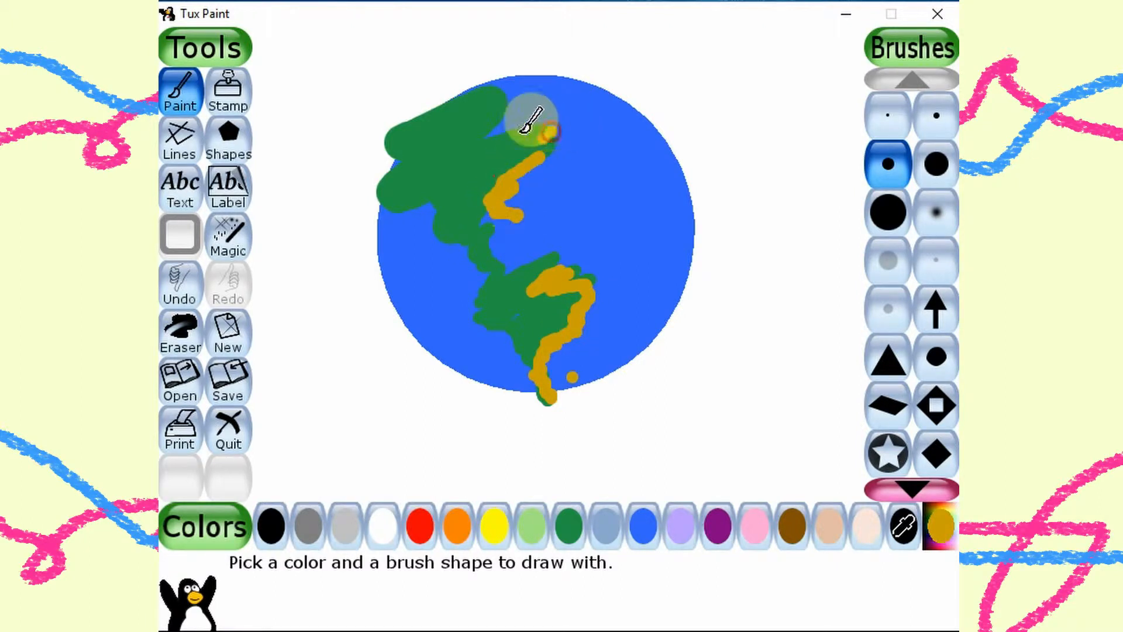
left_click_drag(409, 124, 466, 96)
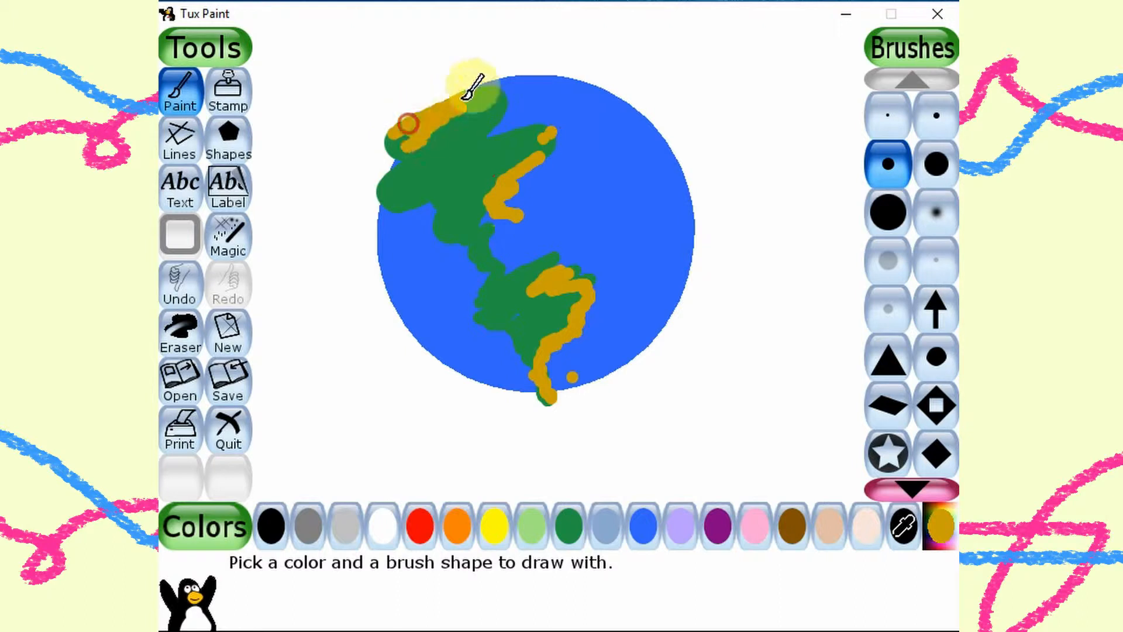
left_click(379, 198)
- Scribble golden brown along North America's southern edge, Central America and South America's west coast with the smallest brush
left_click(888, 115)
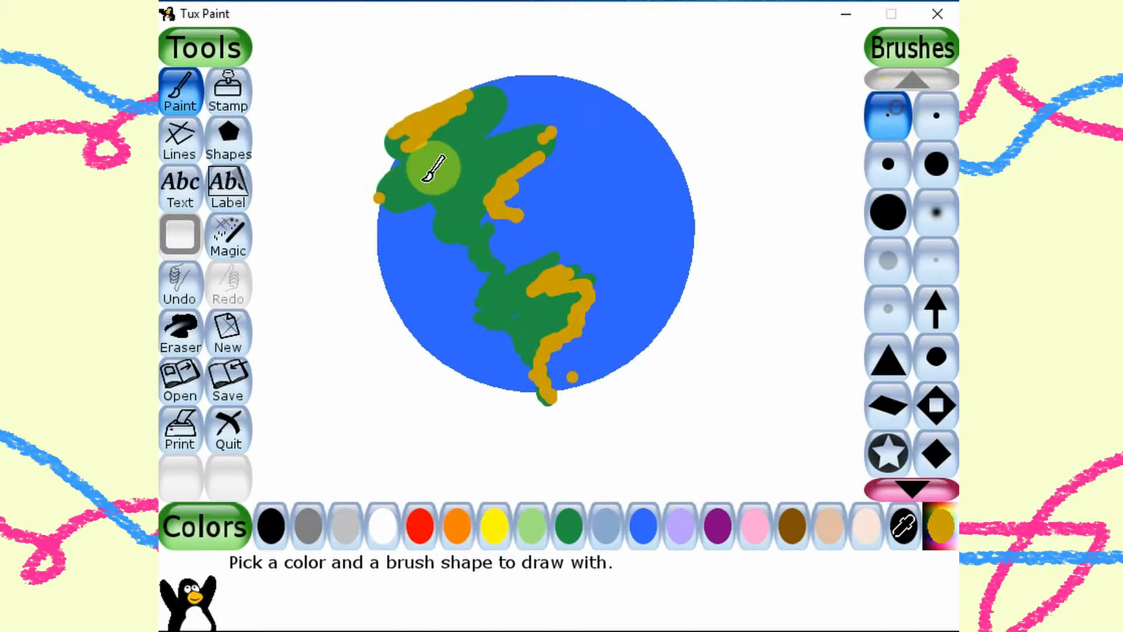
mouse_move(398, 190)
left_mouse_down()
mouse_move(415, 209)
mouse_move(445, 188)
mouse_move(441, 211)
left_mouse_up()
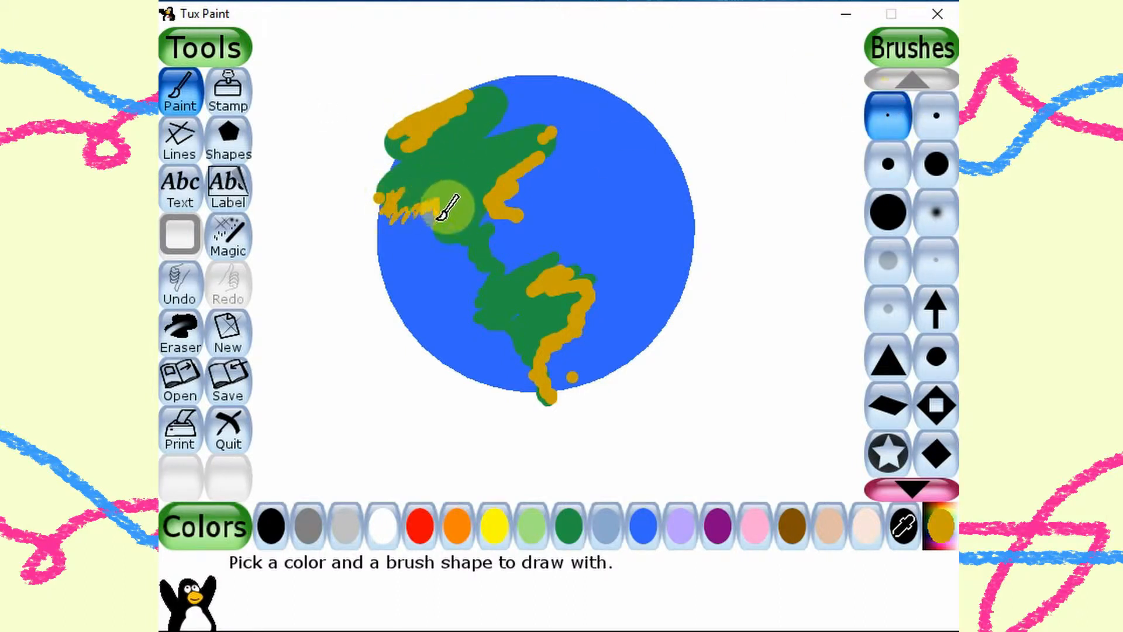
mouse_move(509, 175)
left_mouse_down()
mouse_move(541, 212)
mouse_move(473, 223)
mouse_move(498, 245)
mouse_move(492, 234)
mouse_move(486, 308)
left_mouse_up()
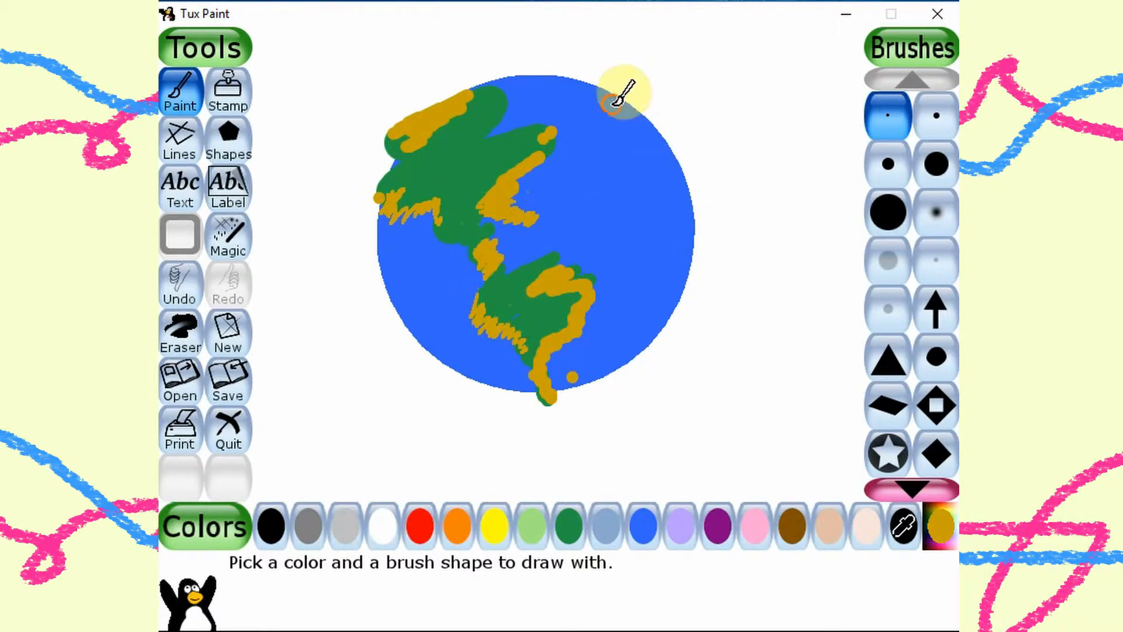
- Paint a small golden brown landmass near the globe's upper right edge and a dark green zigzag area below it
left_click(937, 115)
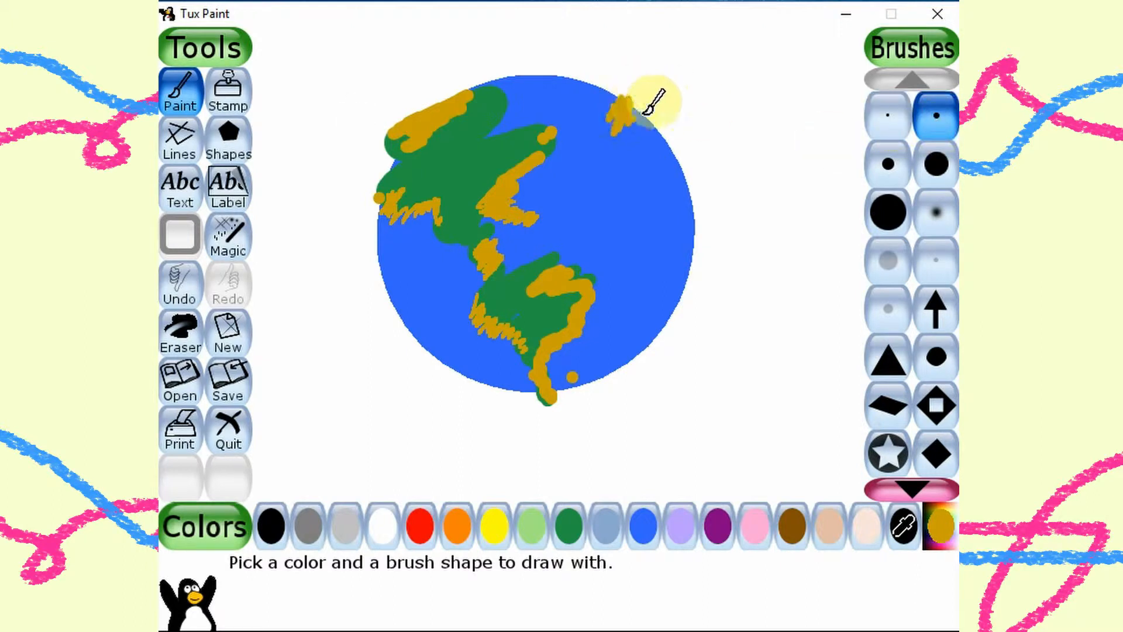
left_click_drag(644, 112, 655, 124)
left_click(568, 525)
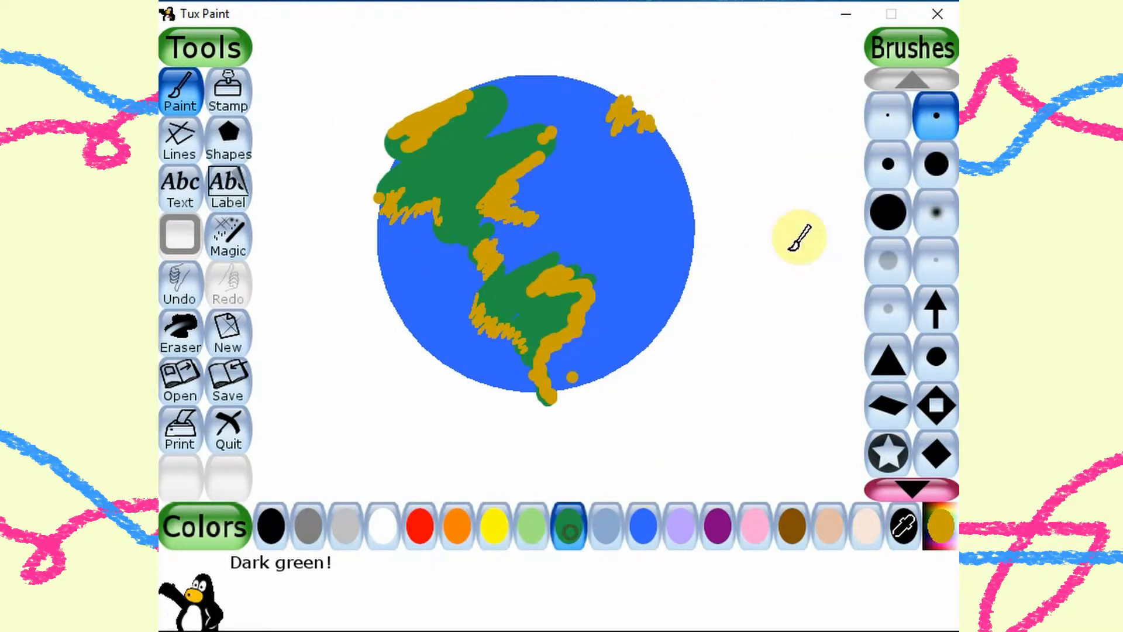
mouse_move(642, 160)
left_mouse_down()
mouse_move(633, 183)
mouse_move(659, 183)
mouse_move(640, 166)
mouse_move(673, 177)
left_mouse_up()
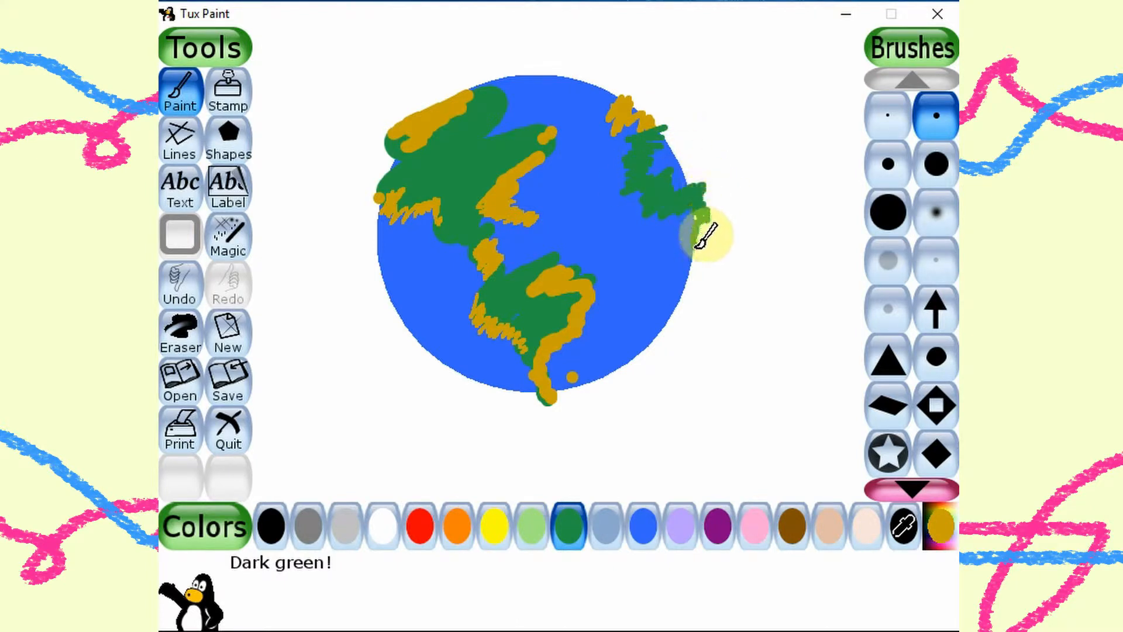
- Pick an orange custom color and paint land below the dark green zigzag along the globe's right edge
left_click(941, 527)
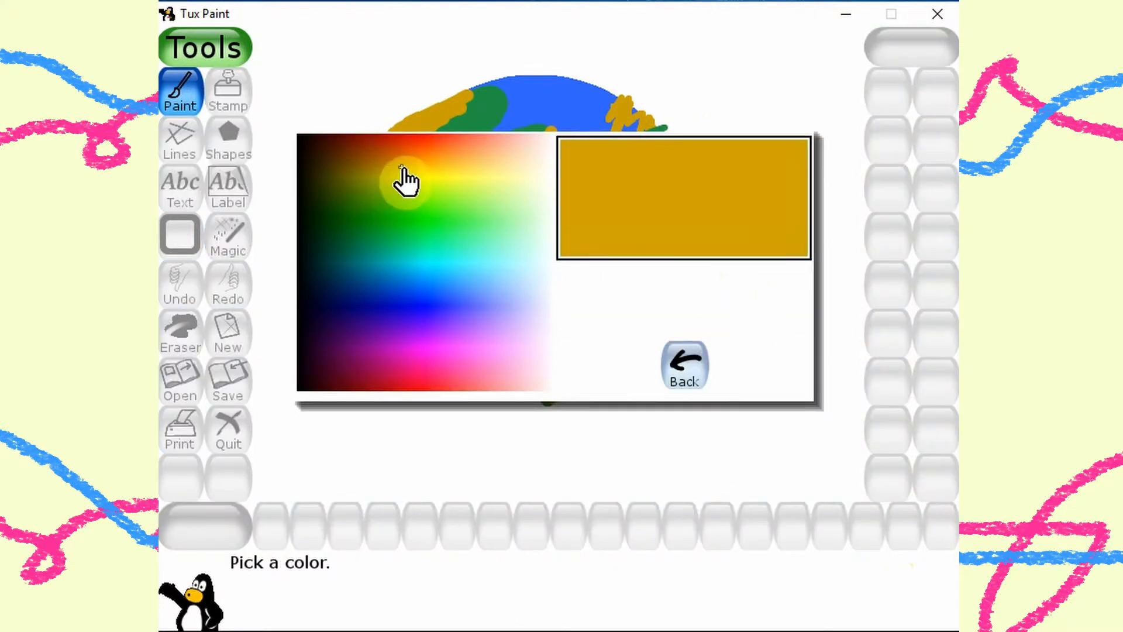
left_click(398, 169)
mouse_move(702, 199)
left_mouse_down()
mouse_move(665, 225)
mouse_move(696, 231)
mouse_move(687, 273)
mouse_move(682, 225)
mouse_move(670, 221)
mouse_move(704, 200)
left_mouse_up()
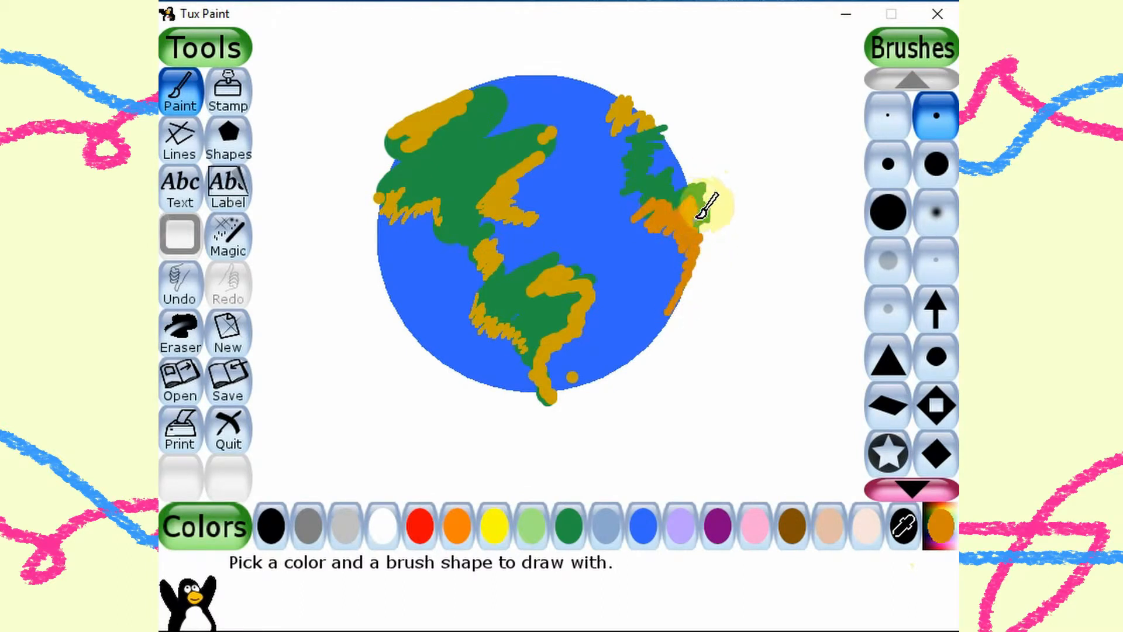
- Erase the paint sticking out beyond the globe's right edge with the smallest round eraser
left_click(191, 333)
left_click(889, 189)
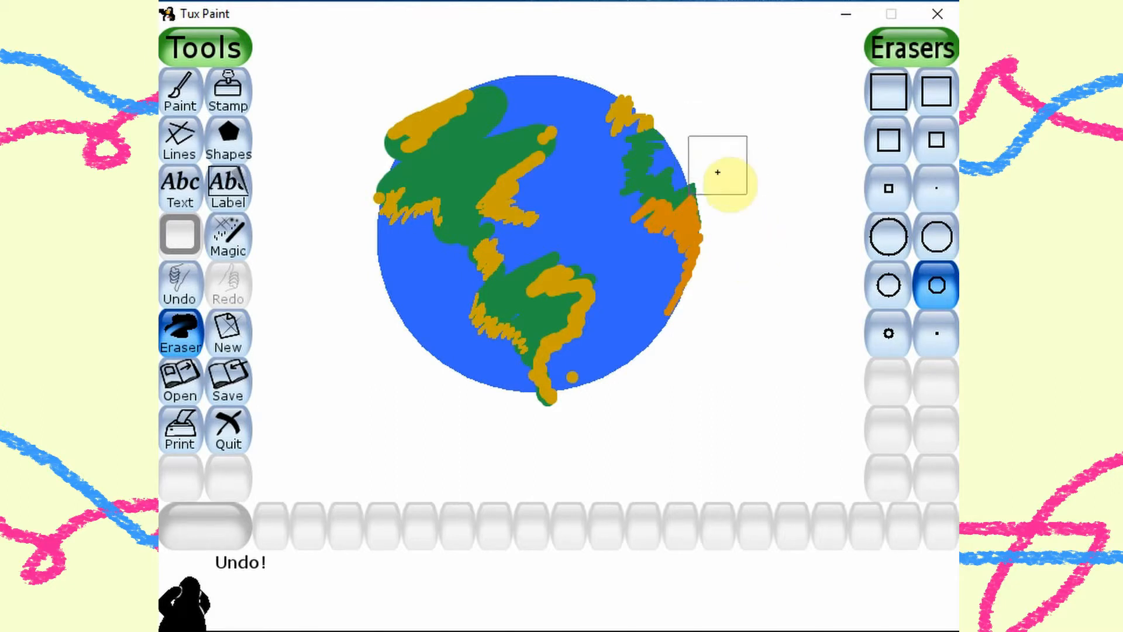
left_click(936, 332)
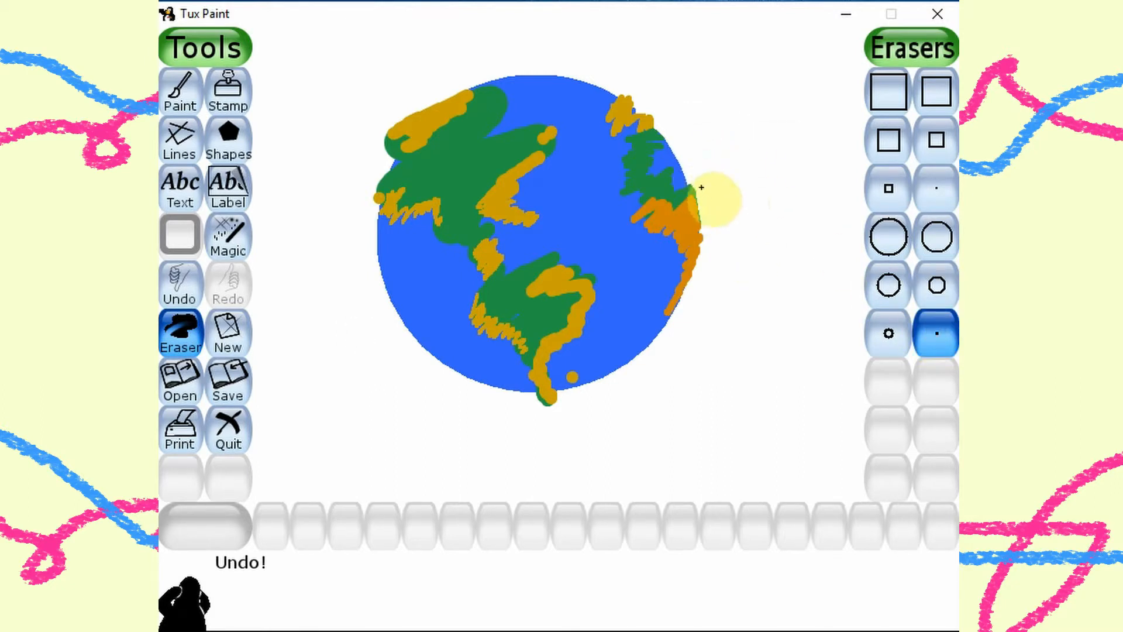
left_click_drag(704, 209, 677, 307)
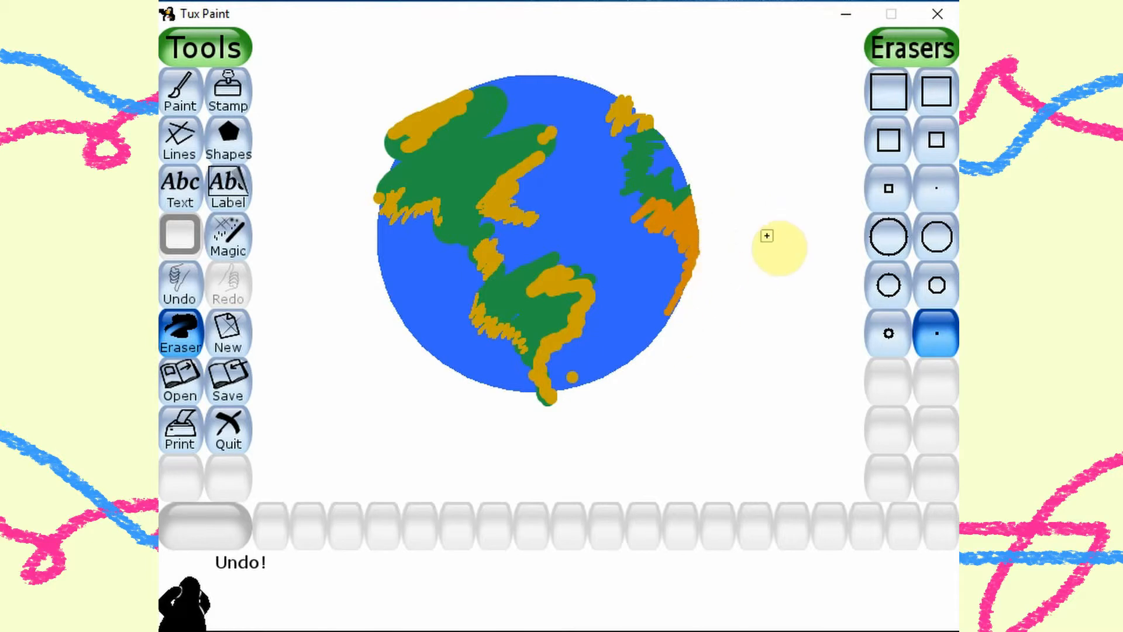
- Paint a light gray polar ice cap along the top of the globe and go over it with white
left_click(182, 89)
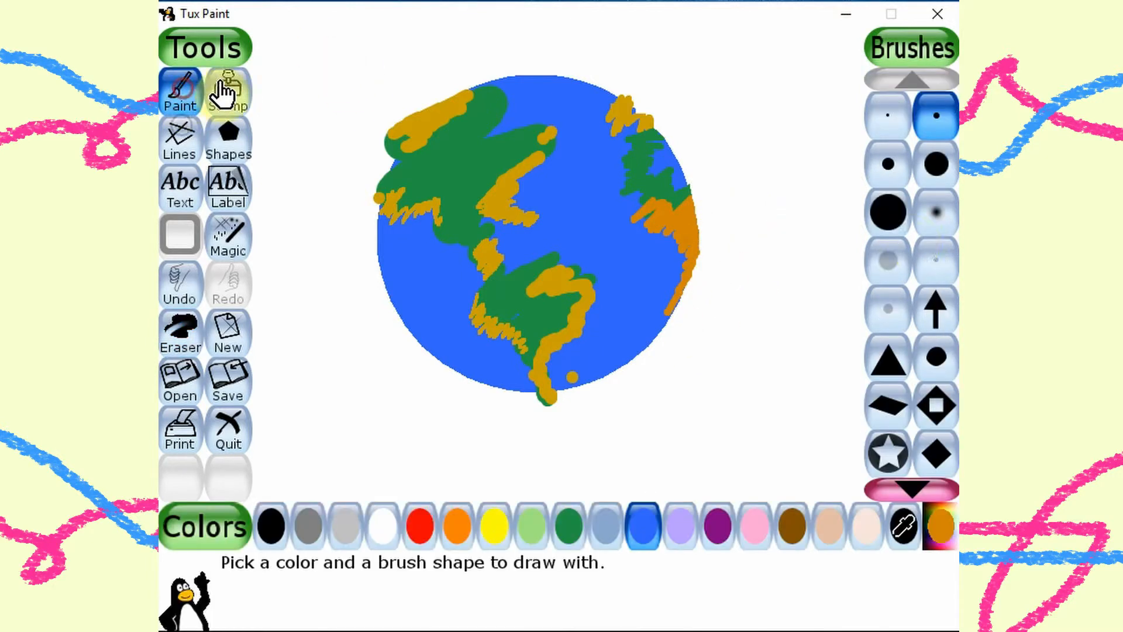
left_click(339, 544)
mouse_move(464, 101)
left_mouse_down()
mouse_move(528, 76)
mouse_move(497, 89)
mouse_move(528, 78)
mouse_move(502, 90)
mouse_move(517, 80)
mouse_move(549, 95)
left_mouse_up()
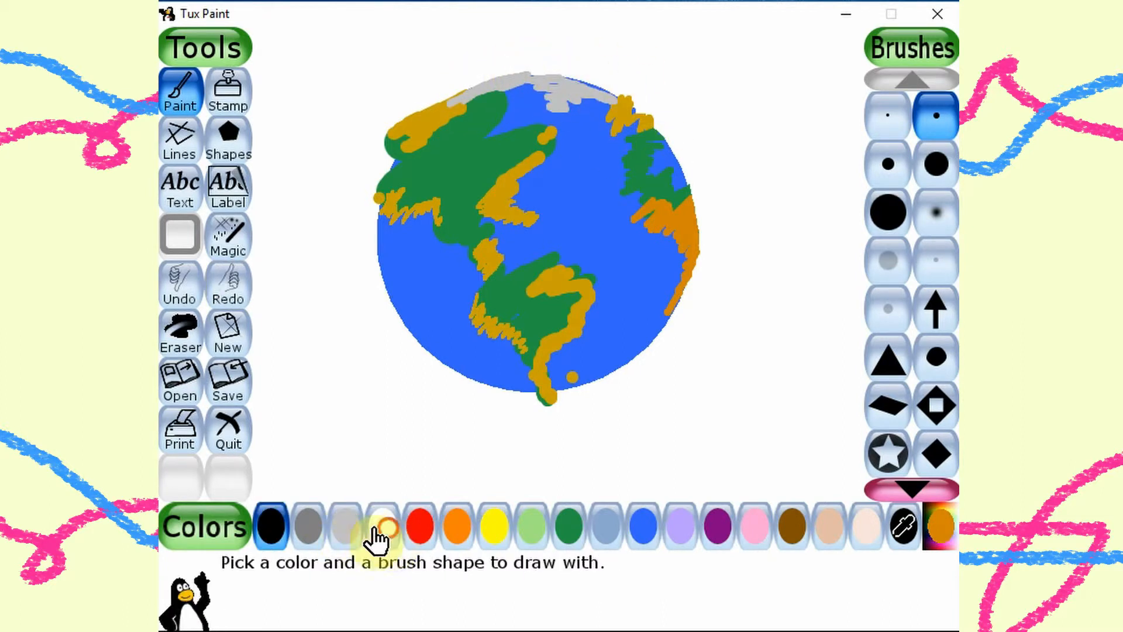
left_click(374, 529)
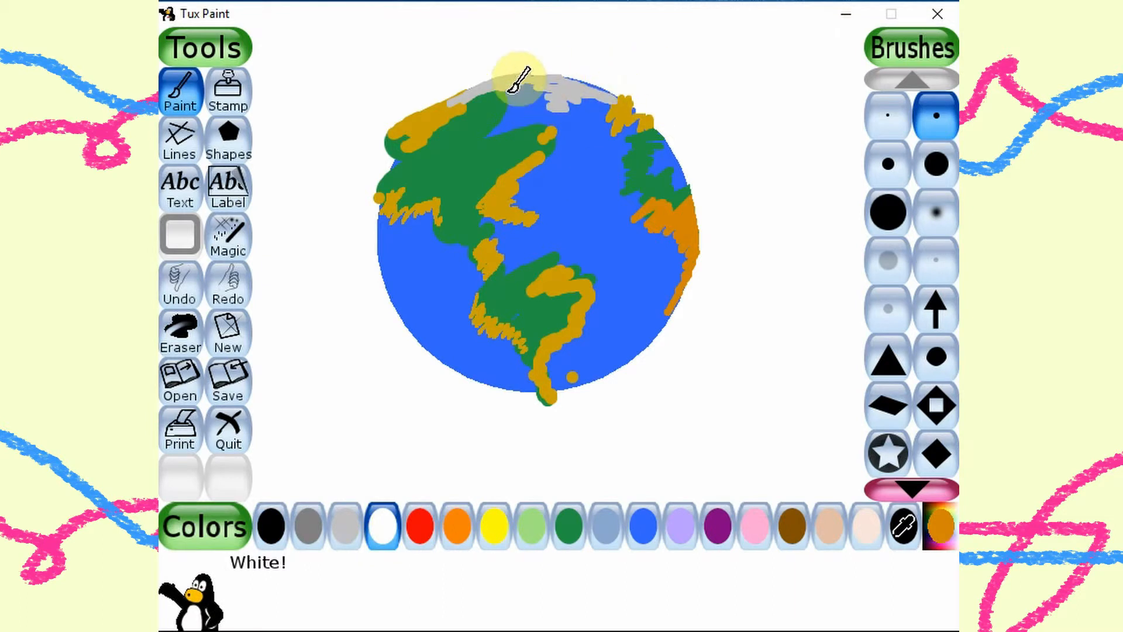
mouse_move(460, 99)
left_mouse_down()
mouse_move(523, 82)
mouse_move(609, 103)
mouse_move(567, 109)
left_mouse_up()
- Draw thin white cloud swirls near the globe's right, lower left and left edges, and undo the last stroke
mouse_move(654, 259)
left_mouse_down()
mouse_move(667, 219)
mouse_move(670, 281)
mouse_move(647, 214)
mouse_move(656, 203)
mouse_move(661, 242)
mouse_move(655, 195)
mouse_move(672, 228)
mouse_move(649, 310)
mouse_move(657, 251)
left_mouse_up()
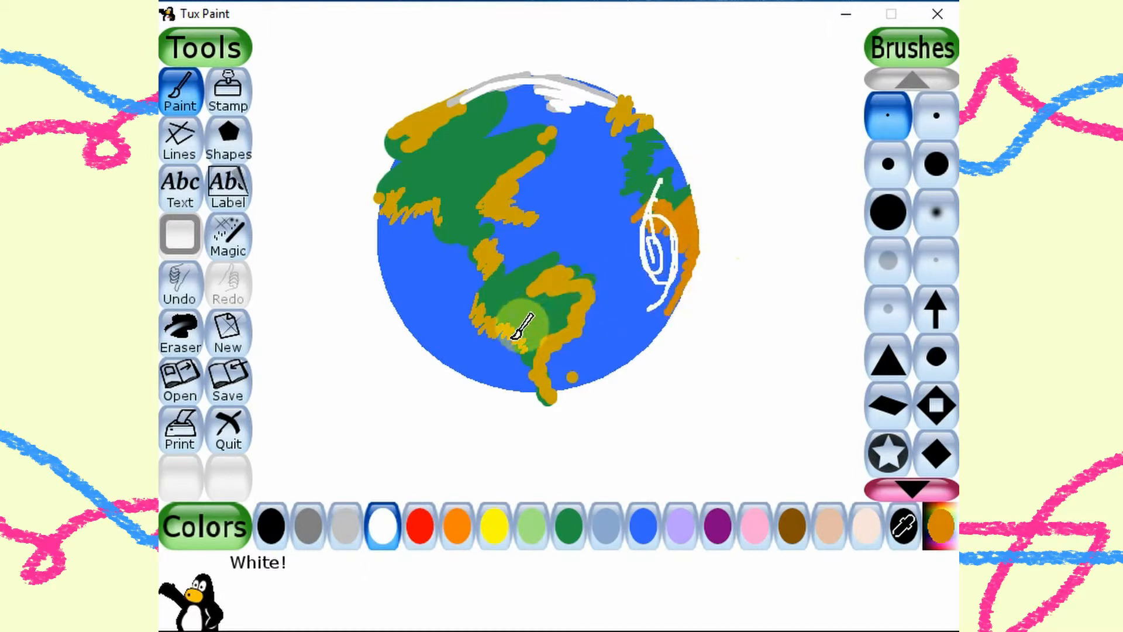
mouse_move(506, 333)
left_mouse_down()
mouse_move(531, 341)
mouse_move(538, 364)
left_mouse_up()
mouse_move(407, 228)
left_mouse_down()
mouse_move(422, 203)
mouse_move(408, 171)
left_mouse_up()
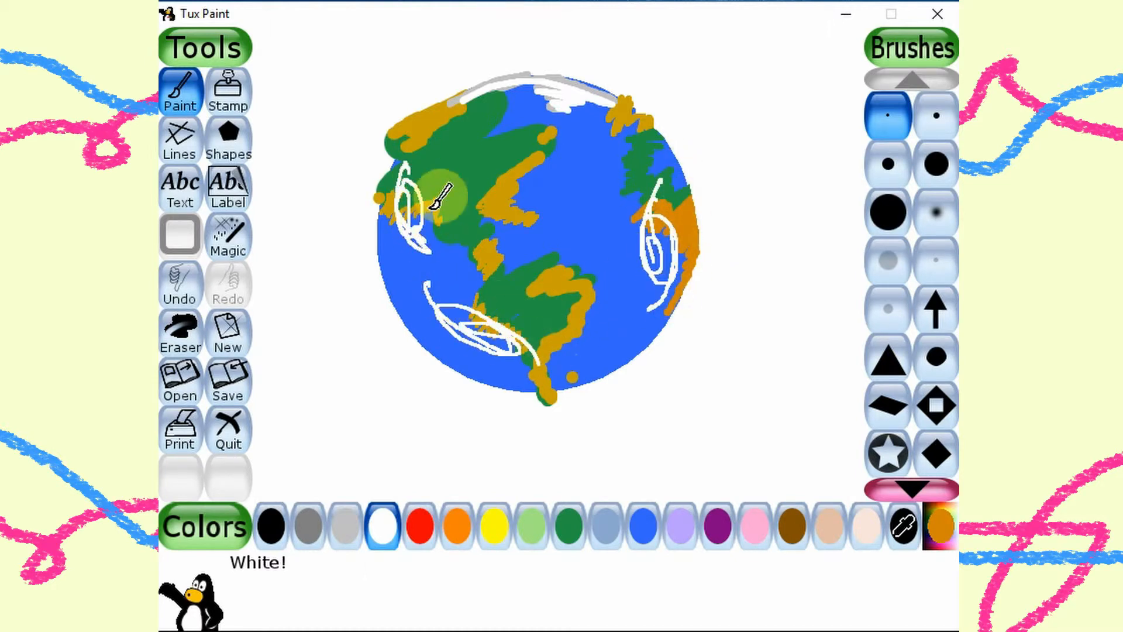
left_click(175, 285)
- Erase the land paint sticking out past the globe's upper left edge and below South America's tip
left_click(184, 345)
mouse_move(429, 104)
left_mouse_down()
mouse_move(403, 140)
mouse_move(373, 230)
left_mouse_up()
left_click_drag(537, 402, 554, 399)
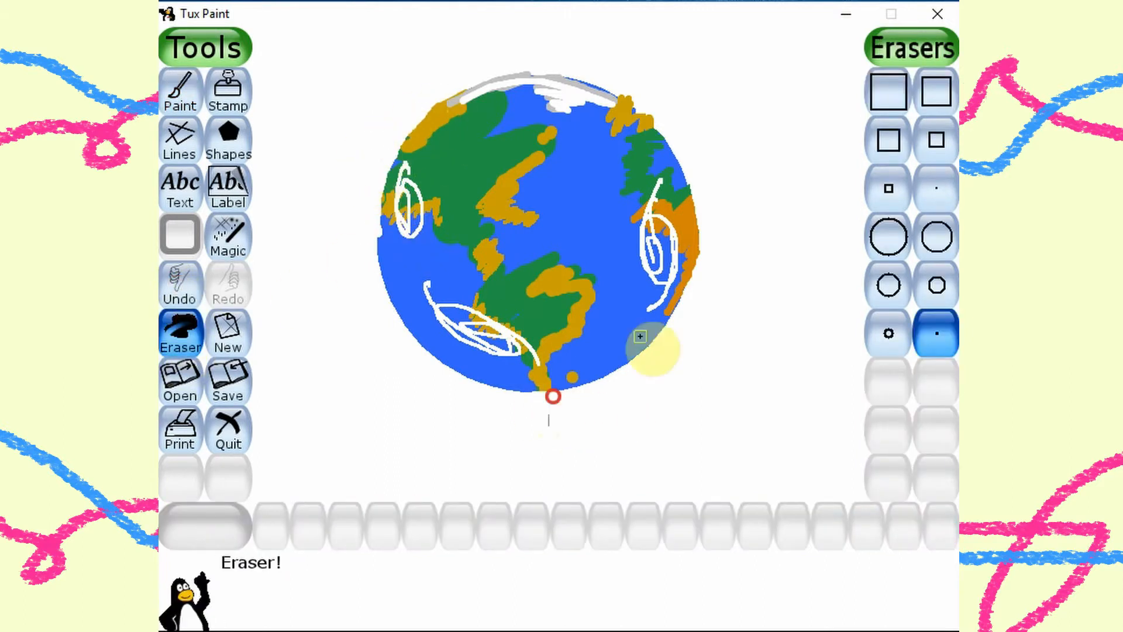
- Fill the white background around the globe with black using the Fill magic effect
left_click(243, 246)
left_click(273, 527)
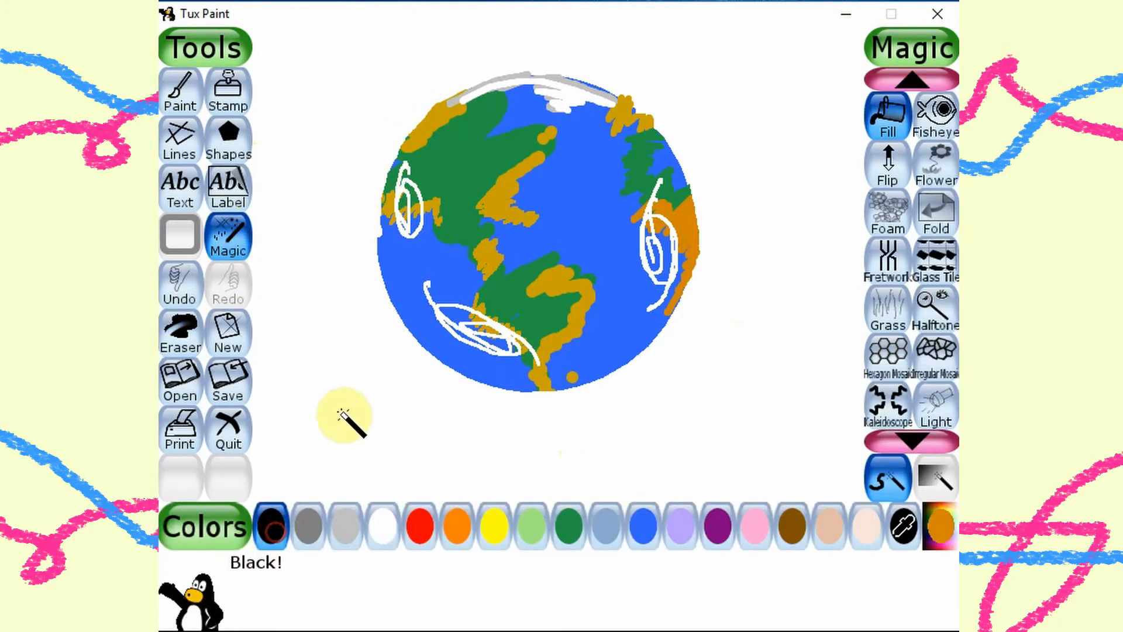
left_click(356, 402)
- Write "Earth is my new HOME!" in blue on two lines at the lower left of the picture
left_click(179, 186)
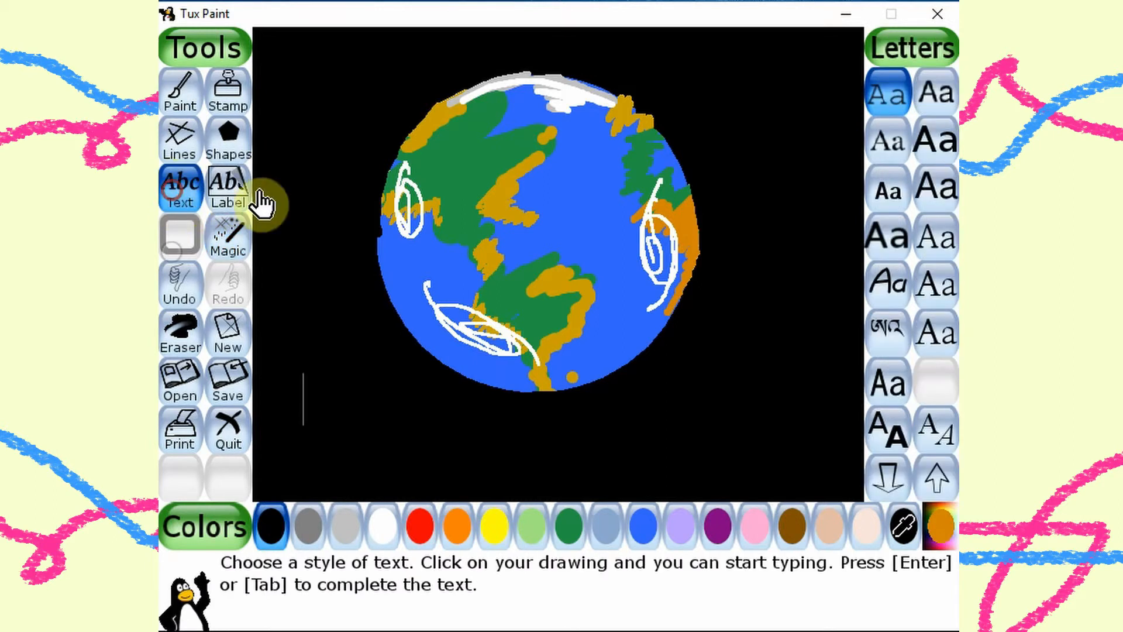
left_click(495, 527)
left_click(646, 529)
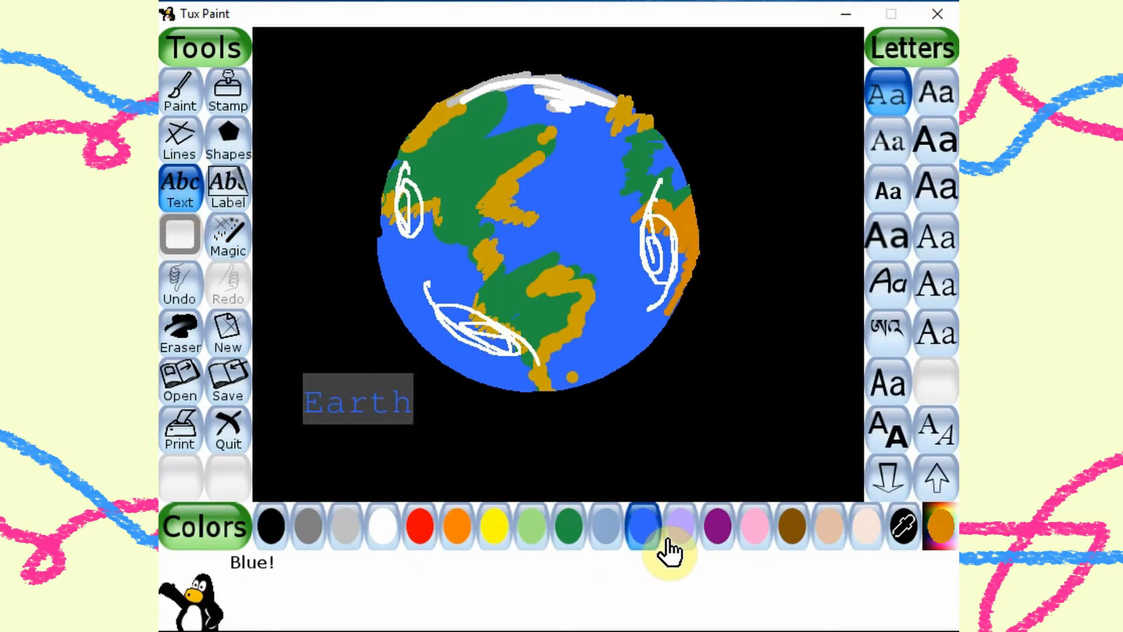
type("s")
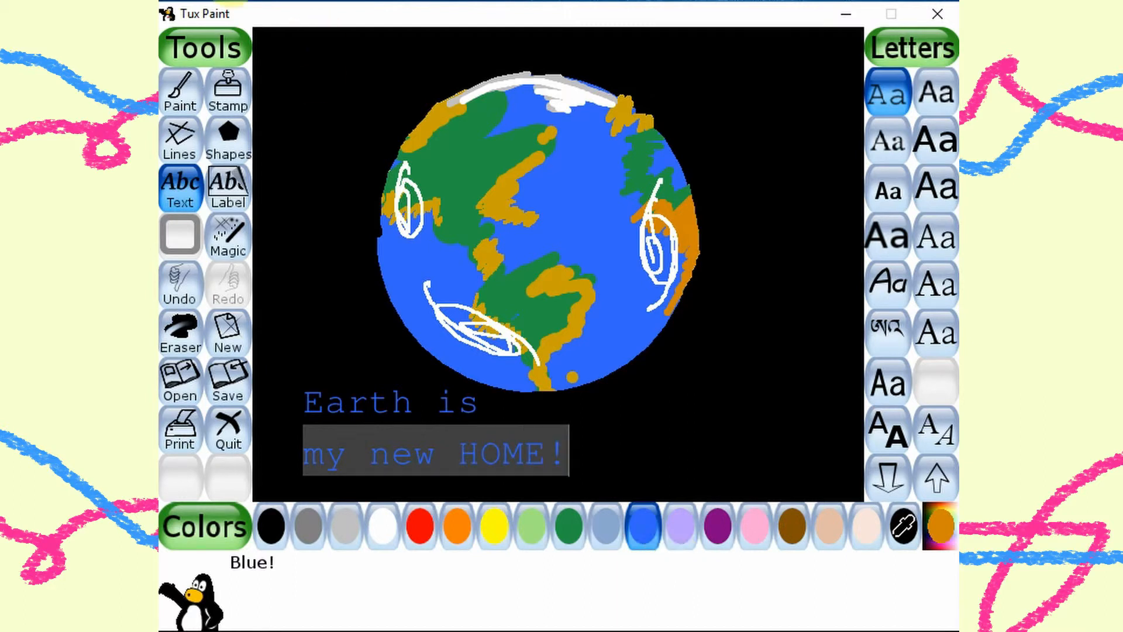
left_click(181, 99)
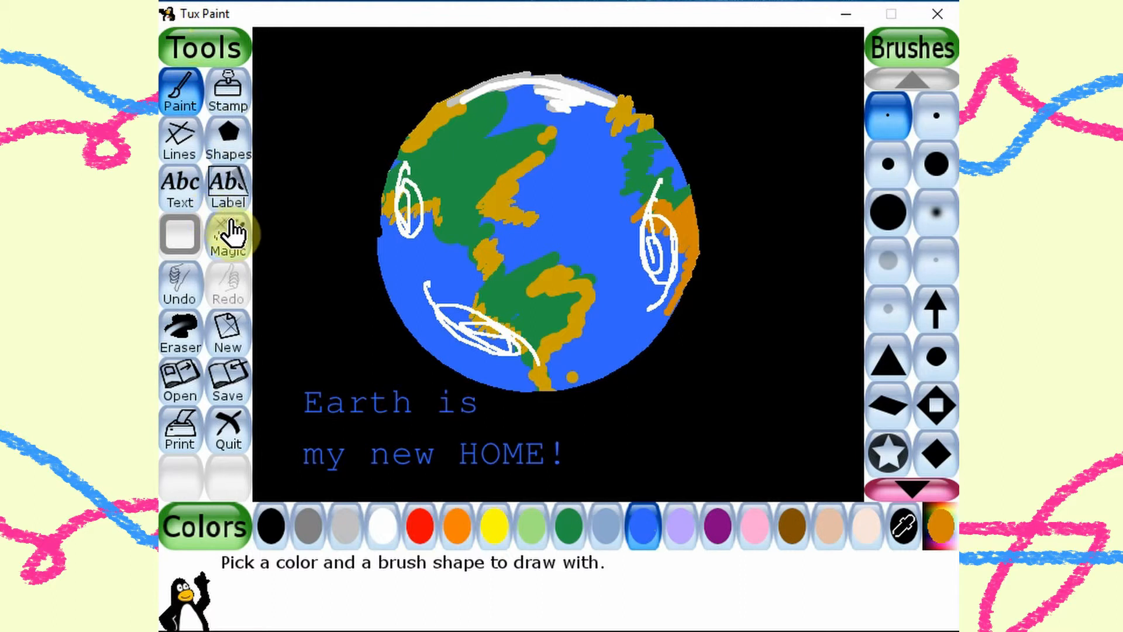
- Scatter yellow dots across the whole picture as stars with the Pattern magic effect
left_click(224, 250)
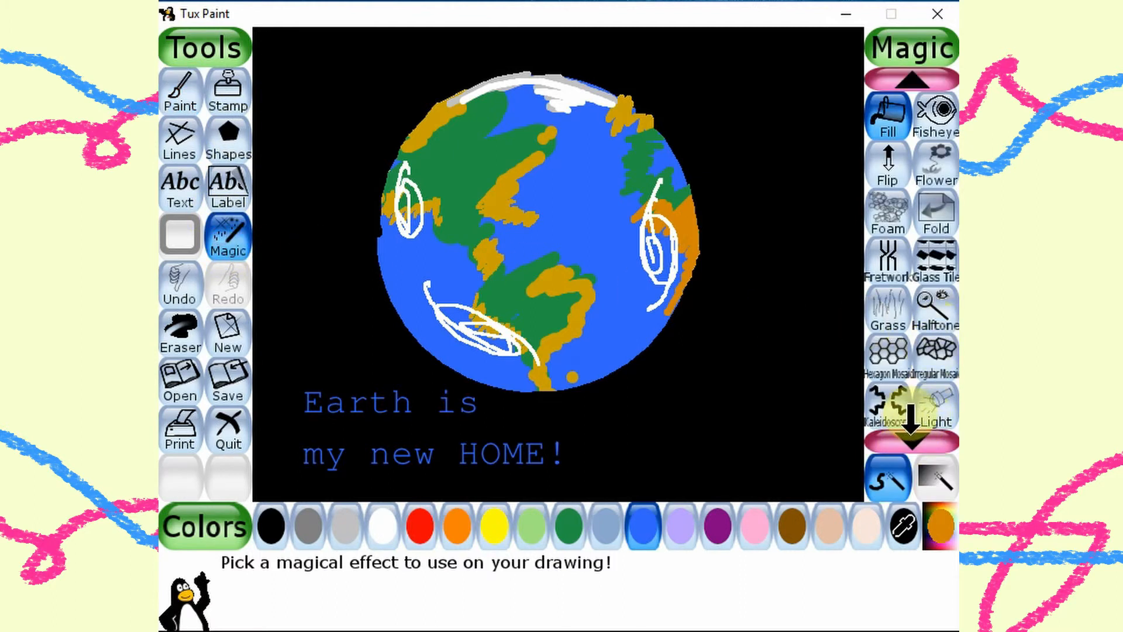
left_click(928, 437)
left_click(927, 437)
left_click(927, 437)
left_click(927, 437)
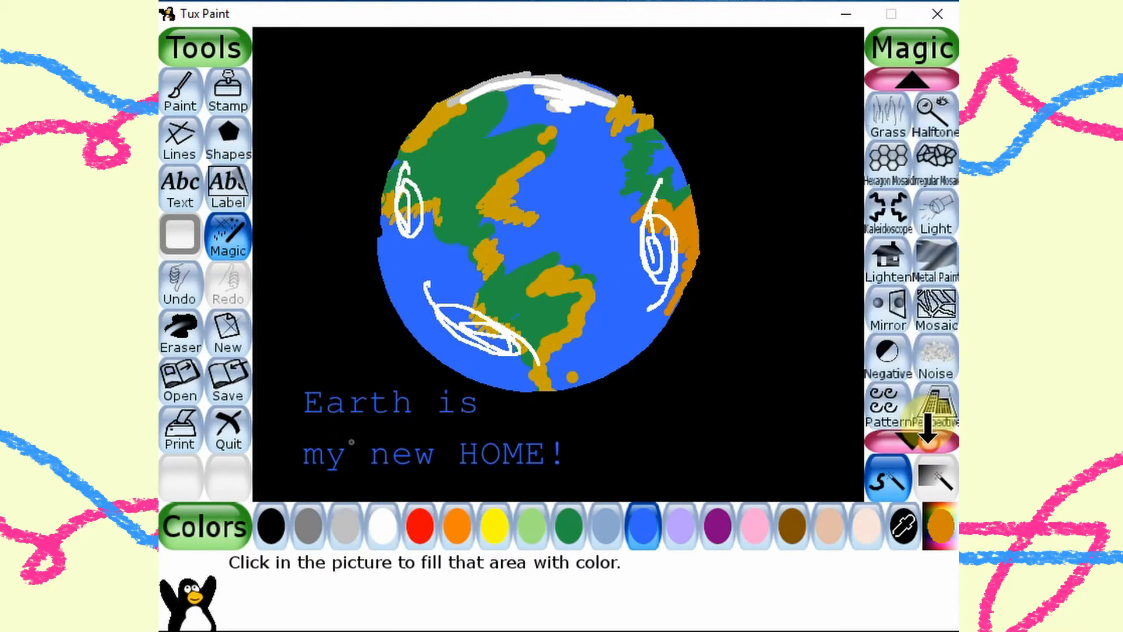
left_click(927, 438)
left_click(888, 355)
left_click(494, 525)
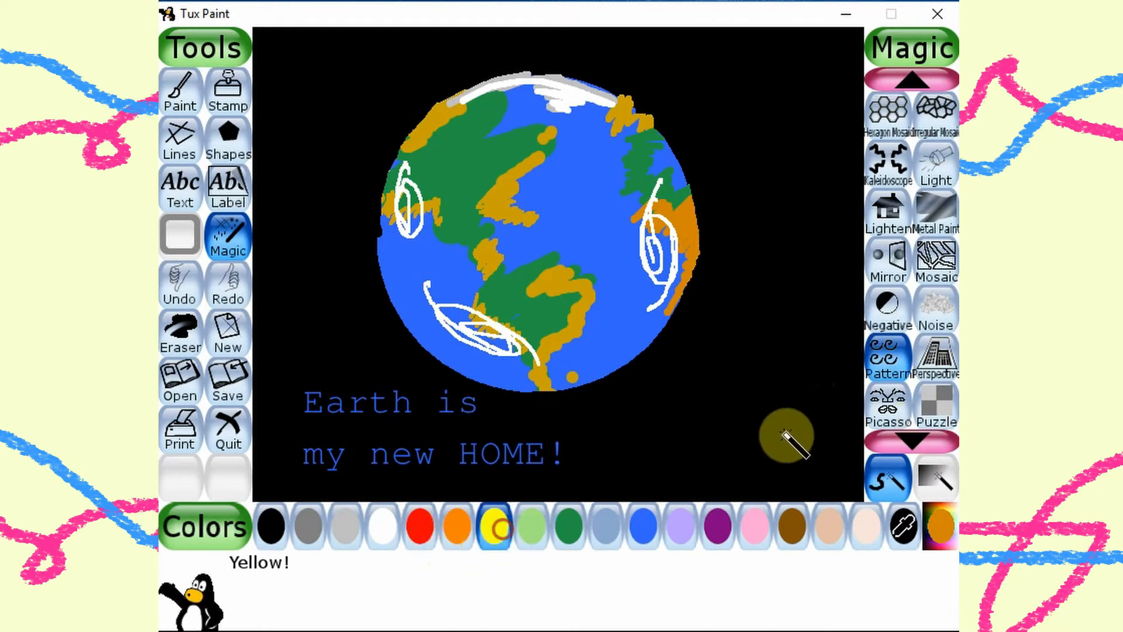
left_click(777, 436)
left_click(829, 461)
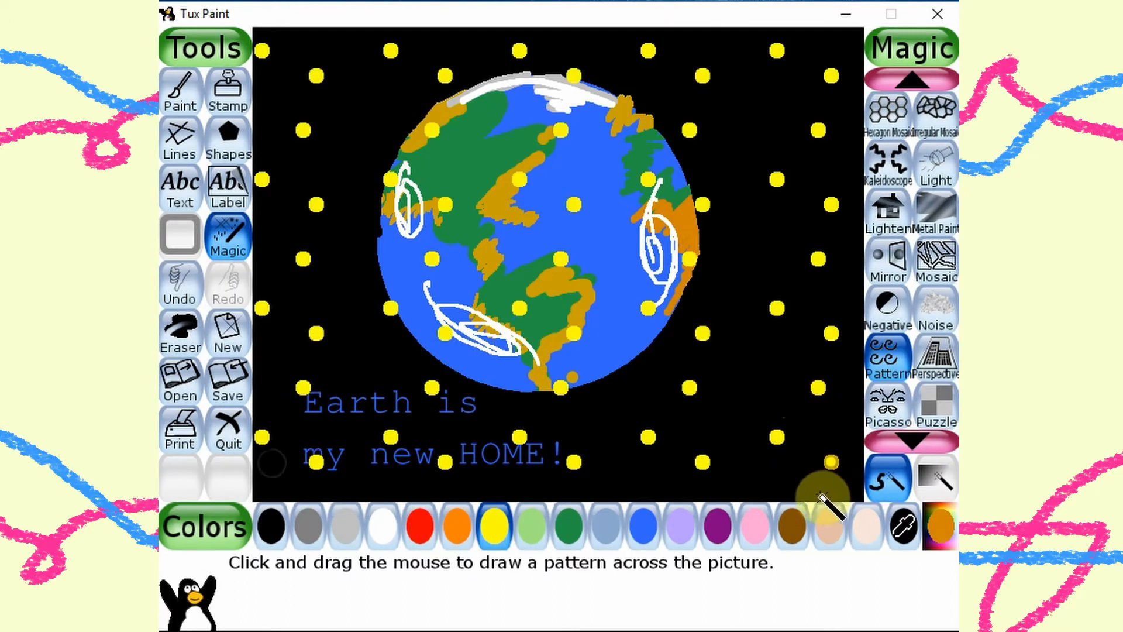
left_click(787, 498)
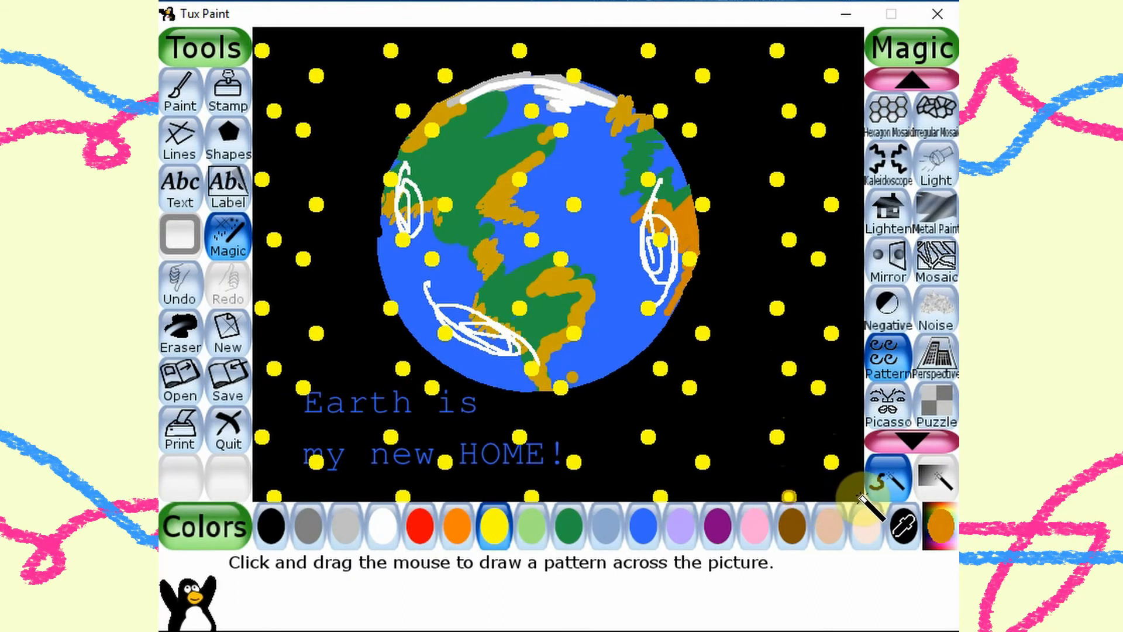